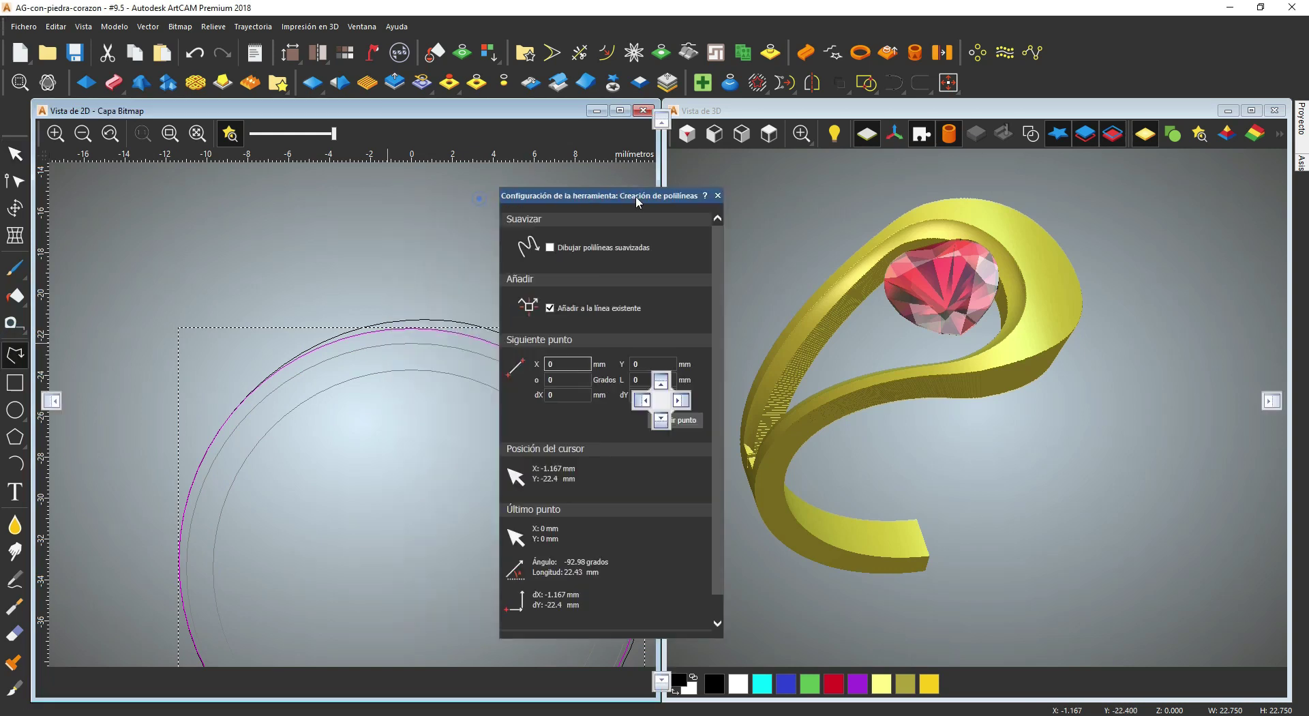
# Step: Draw a short vertical line at the top centre of the ring silhouettes and edit the outer silhouette's upper nodes
pyautogui.press('Escape')
pyautogui.scroll(2, 392, 344)
pyautogui.click(527, 292)
pyautogui.scroll(-3, 409, 381)
pyautogui.scroll(1, 382, 409)
pyautogui.click(548, 293)
pyautogui.moveTo(548, 293); pyautogui.dragTo(518, 302, button='middle')
pyautogui.click(15, 183)
pyautogui.moveTo(251, 236); pyautogui.dragTo(602, 340)
pyautogui.click(594, 372)
# Step: Sweep a full band from the two straight rails, the bracket-shaped cross-section and the circular silhouette, in Combinar altos mode
pyautogui.click(15, 154)
pyautogui.scroll(-2, 447, 348)
pyautogui.moveTo(476, 298); pyautogui.dragTo(455, 330)
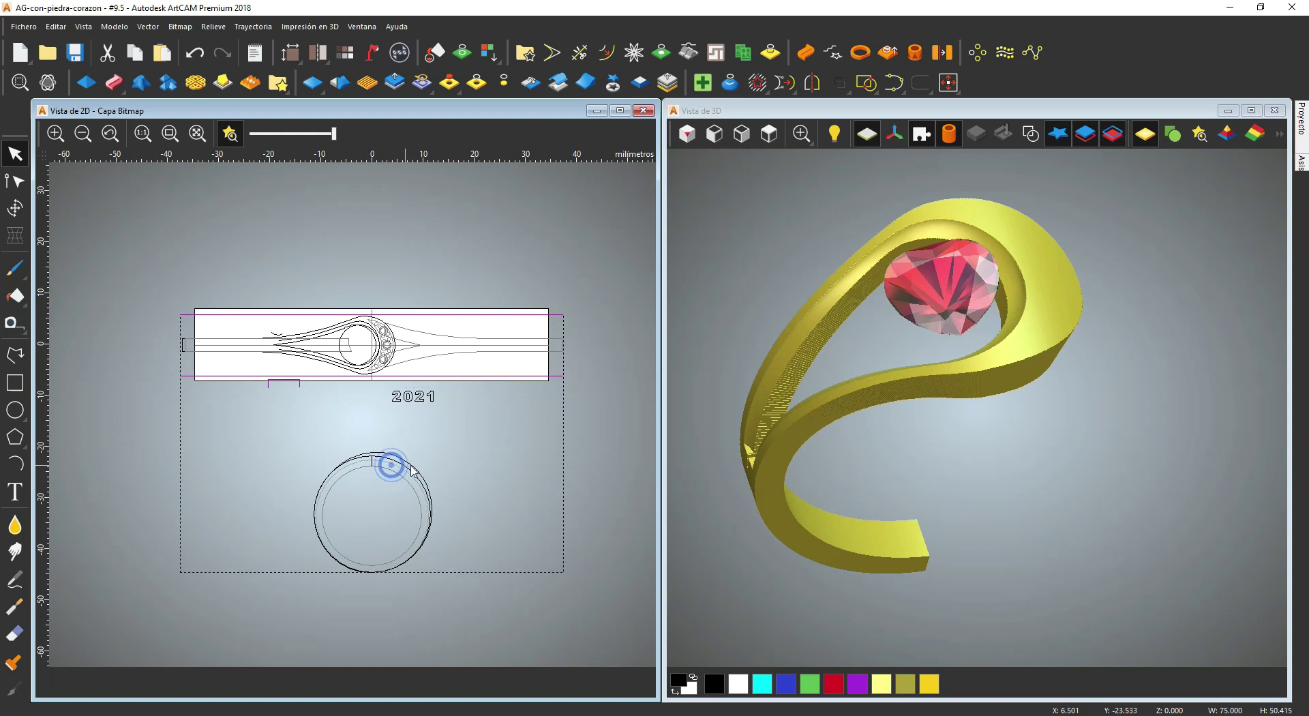
pyautogui.click(806, 52)
pyautogui.scroll(-4, 842, 497)
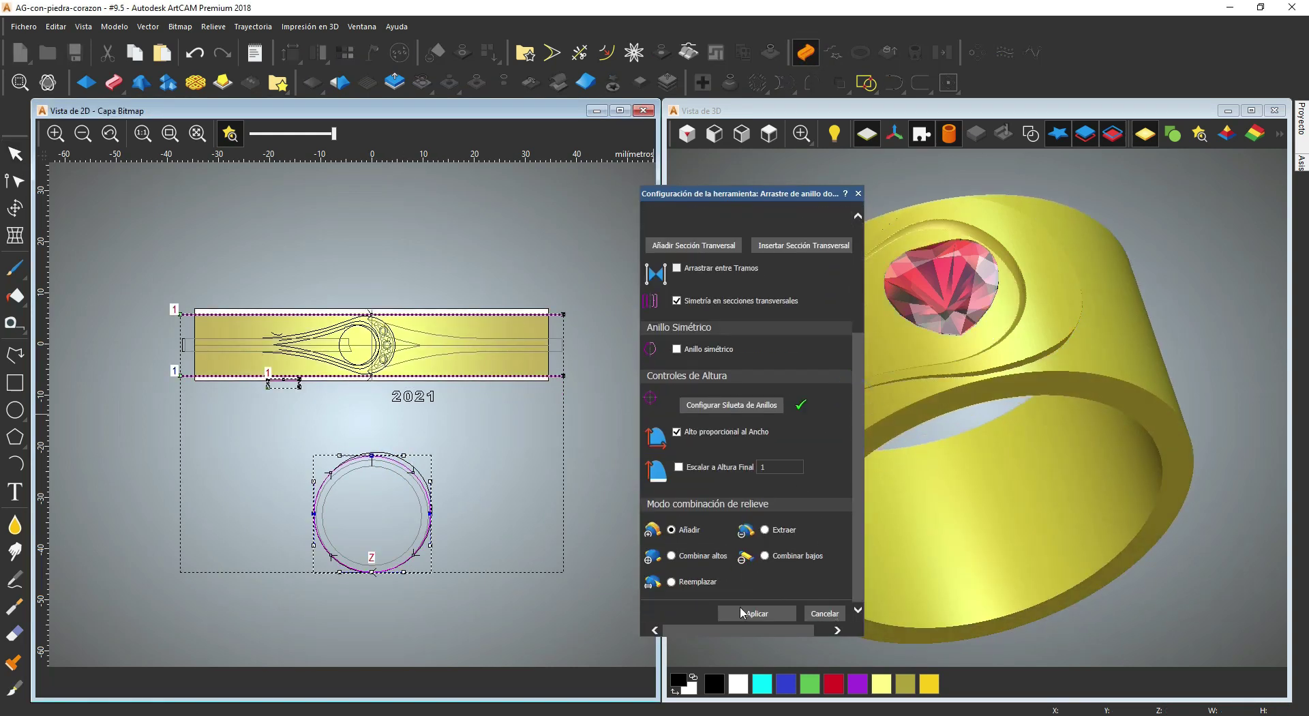
pyautogui.click(671, 554)
pyautogui.click(755, 614)
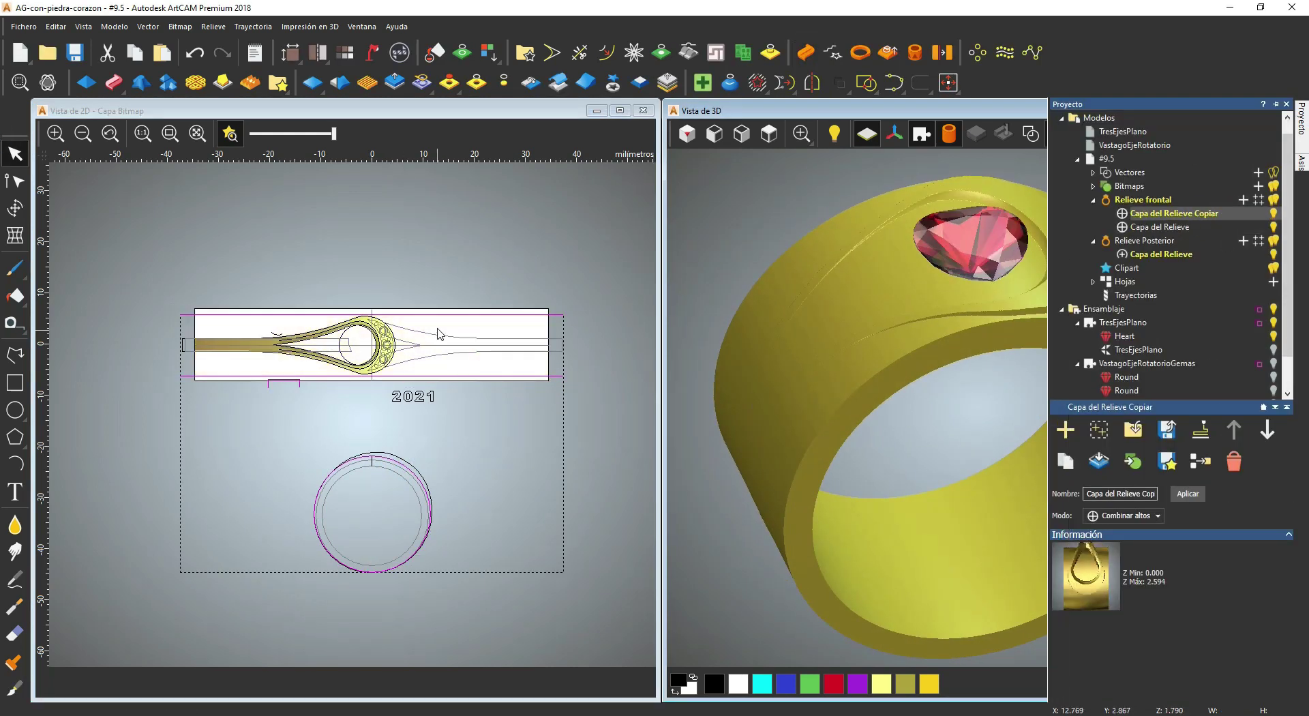
# Step: Sweep a second full band using the same rails and cross-section with the taller off-centre ring silhouette
pyautogui.moveTo(462, 279); pyautogui.dragTo(431, 330)
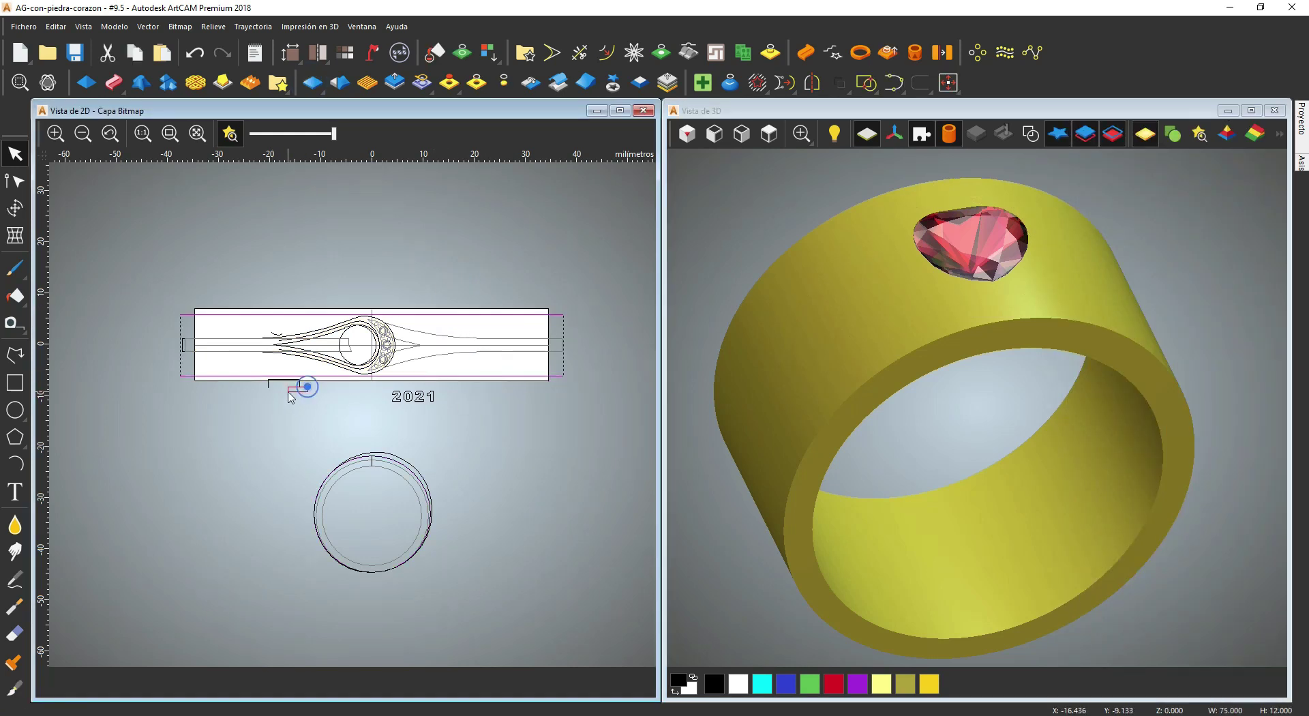
pyautogui.keyDown('shift'); pyautogui.click(301, 384); pyautogui.keyUp('shift')
pyautogui.keyDown('shift'); pyautogui.click(409, 464); pyautogui.keyUp('shift')
pyautogui.scroll(-2, 397, 415)
pyautogui.scroll(3, 450, 388)
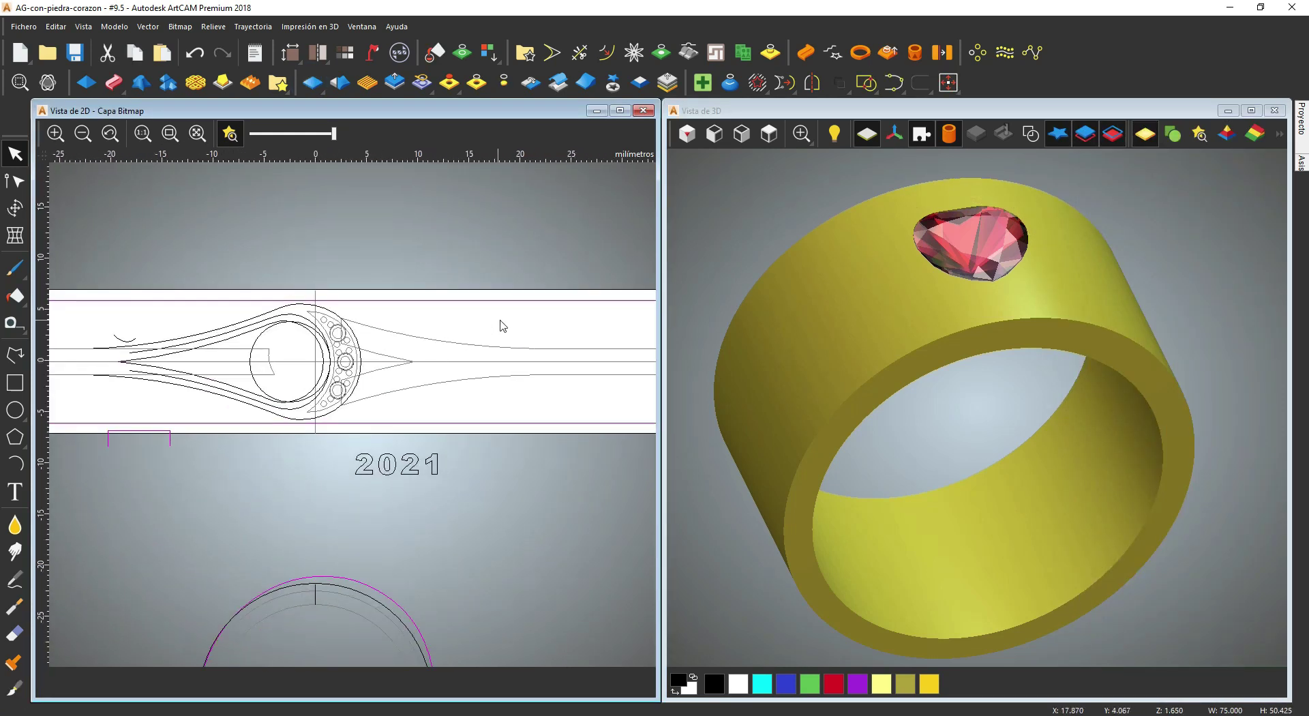
pyautogui.click(821, 79)
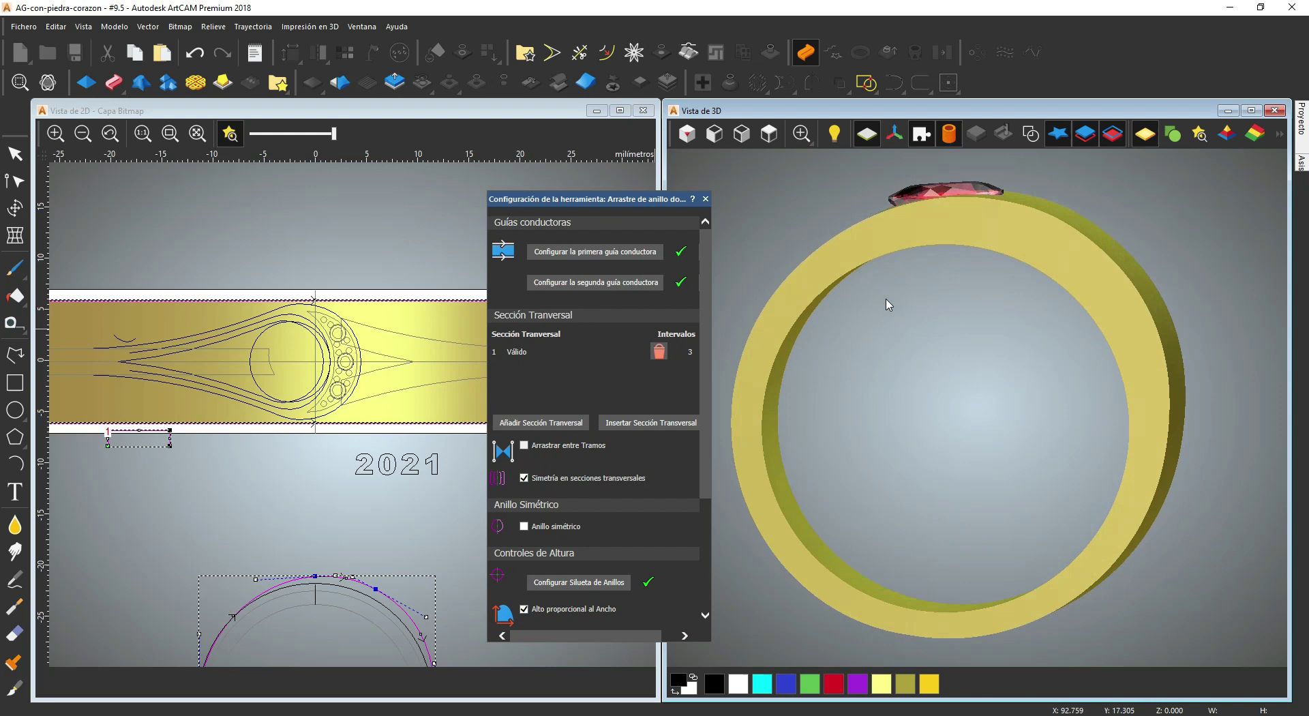
pyautogui.scroll(-5, 672, 517)
pyautogui.click(600, 619)
pyautogui.click(679, 619)
pyautogui.moveTo(886, 320); pyautogui.dragTo(1063, 382)
# Step: Trim the swept front reliefs to the head and shank outlines, and reactivate the Capa del Relieve Copiar layer
pyautogui.scroll(1, 265, 341)
pyautogui.click(406, 282)
pyautogui.rightClick(411, 283)
pyautogui.click(477, 407)
pyautogui.scroll(-1, 434, 314)
pyautogui.click(503, 81)
pyautogui.click(1301, 120)
pyautogui.click(1159, 227)
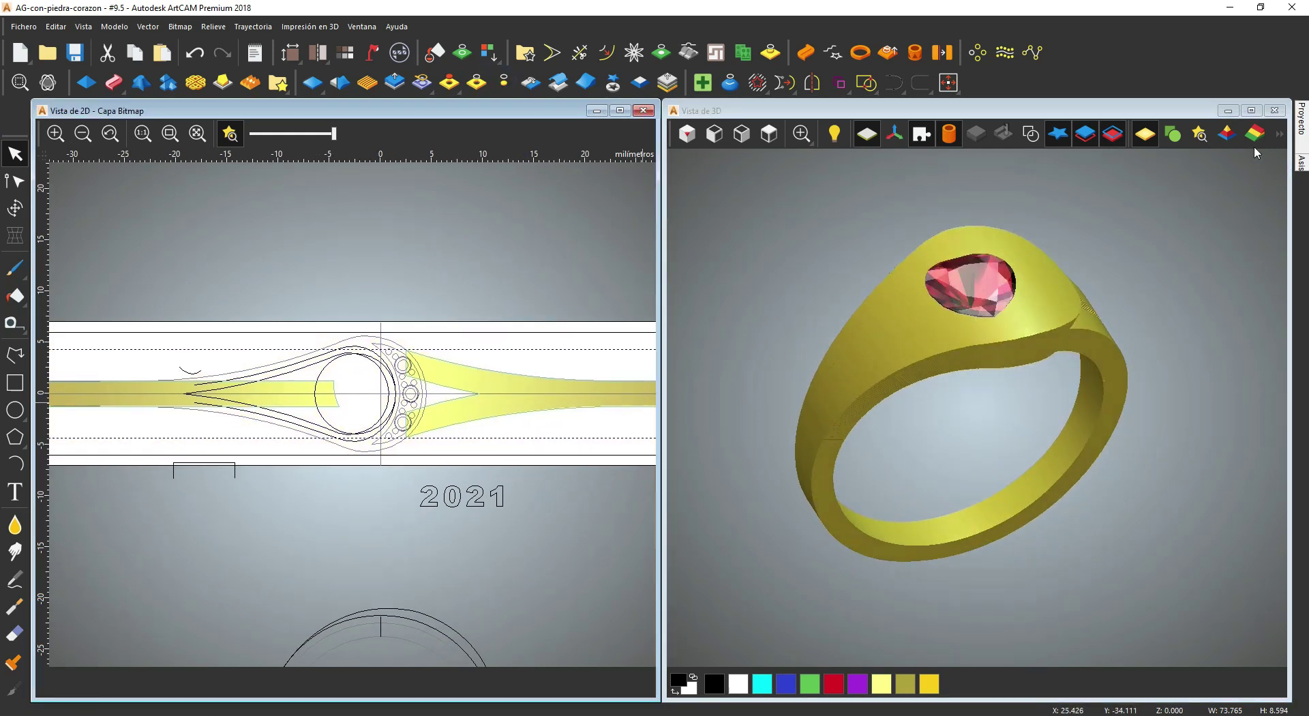
pyautogui.click(1199, 212)
# Step: Apply a two-rail sweep of the small arc profile along the teardrop guide curves around the heart stone opening
pyautogui.scroll(2, 308, 358)
pyautogui.click(423, 319)
pyautogui.scroll(-2, 356, 412)
pyautogui.scroll(1, 205, 446)
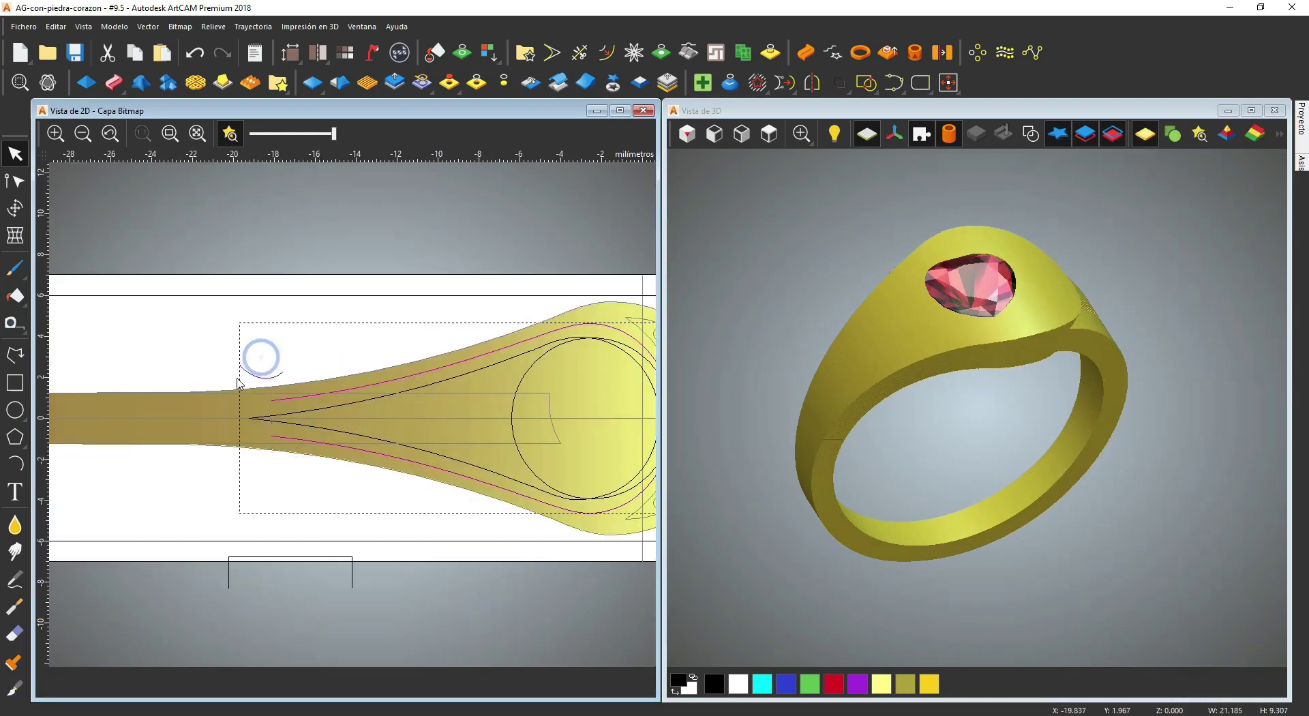
pyautogui.keyDown('shift'); pyautogui.moveTo(243, 376); pyautogui.dragTo(239, 381); pyautogui.keyUp('shift')
pyautogui.scroll(-2, 195, 370)
pyautogui.click(113, 82)
pyautogui.moveTo(1032, 395); pyautogui.dragTo(958, 246)
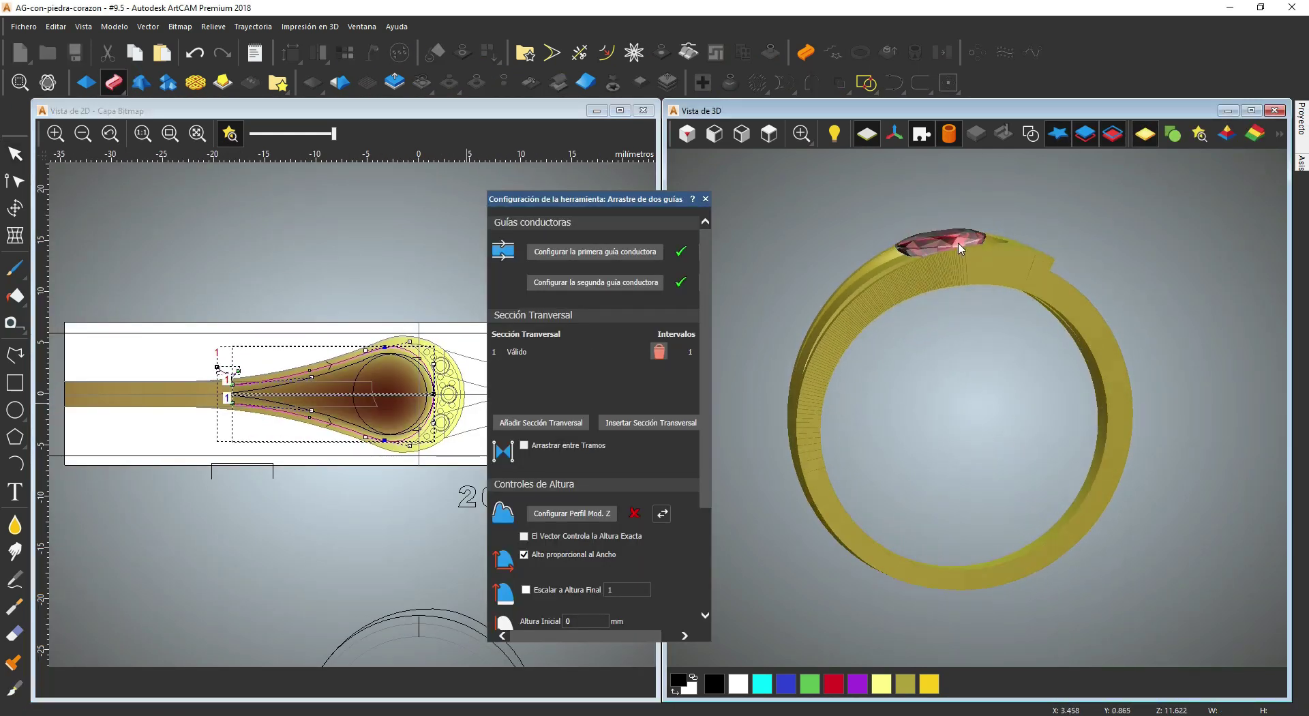
pyautogui.scroll(-4, 674, 407)
pyautogui.click(608, 619)
pyautogui.click(670, 618)
# Step: Clear the relief inside the inner teardrop outline to open the ring head
pyautogui.click(531, 397)
pyautogui.scroll(2, 357, 386)
pyautogui.click(444, 480)
pyautogui.click(476, 83)
pyautogui.moveTo(954, 341); pyautogui.dragTo(954, 403)
# Step: Show the TresEjesPlano prong setting and examine from the side how it sits in the ring
pyautogui.click(1302, 119)
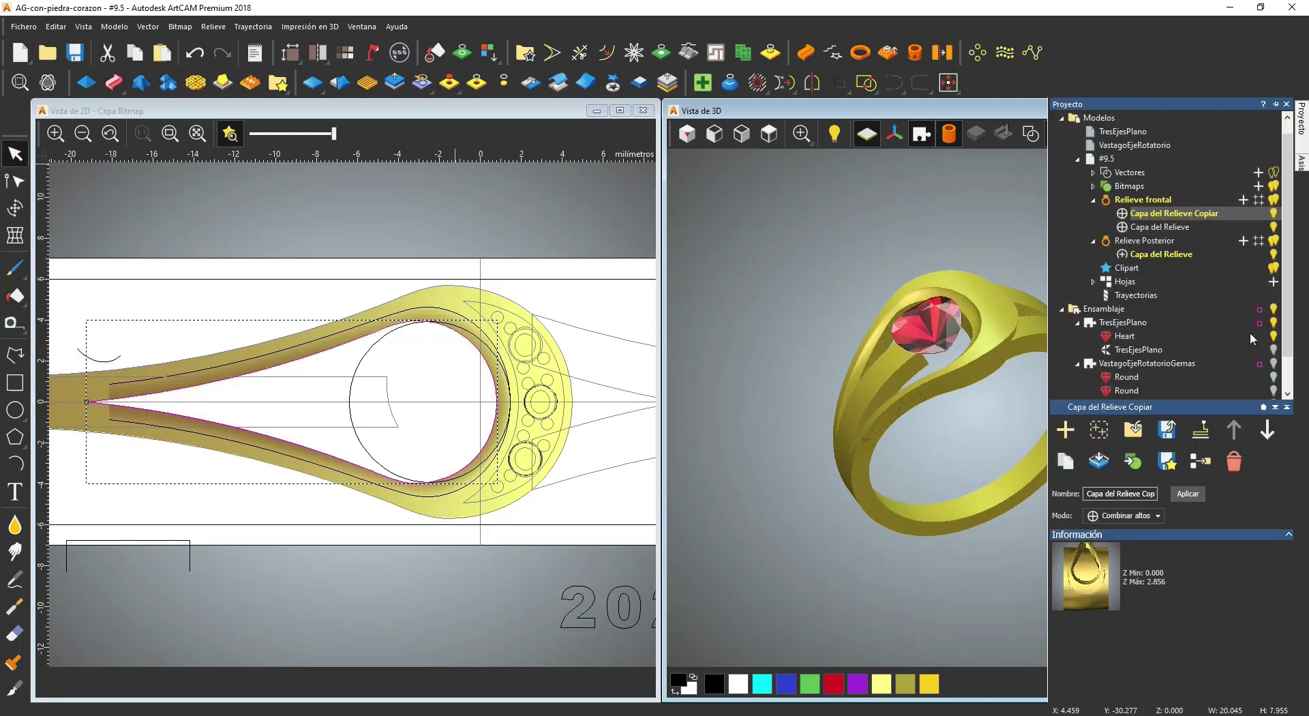
pyautogui.click(1273, 350)
pyautogui.moveTo(867, 401); pyautogui.dragTo(848, 400)
pyautogui.click(714, 134)
pyautogui.scroll(4, 943, 309)
pyautogui.moveTo(944, 309); pyautogui.dragTo(951, 290)
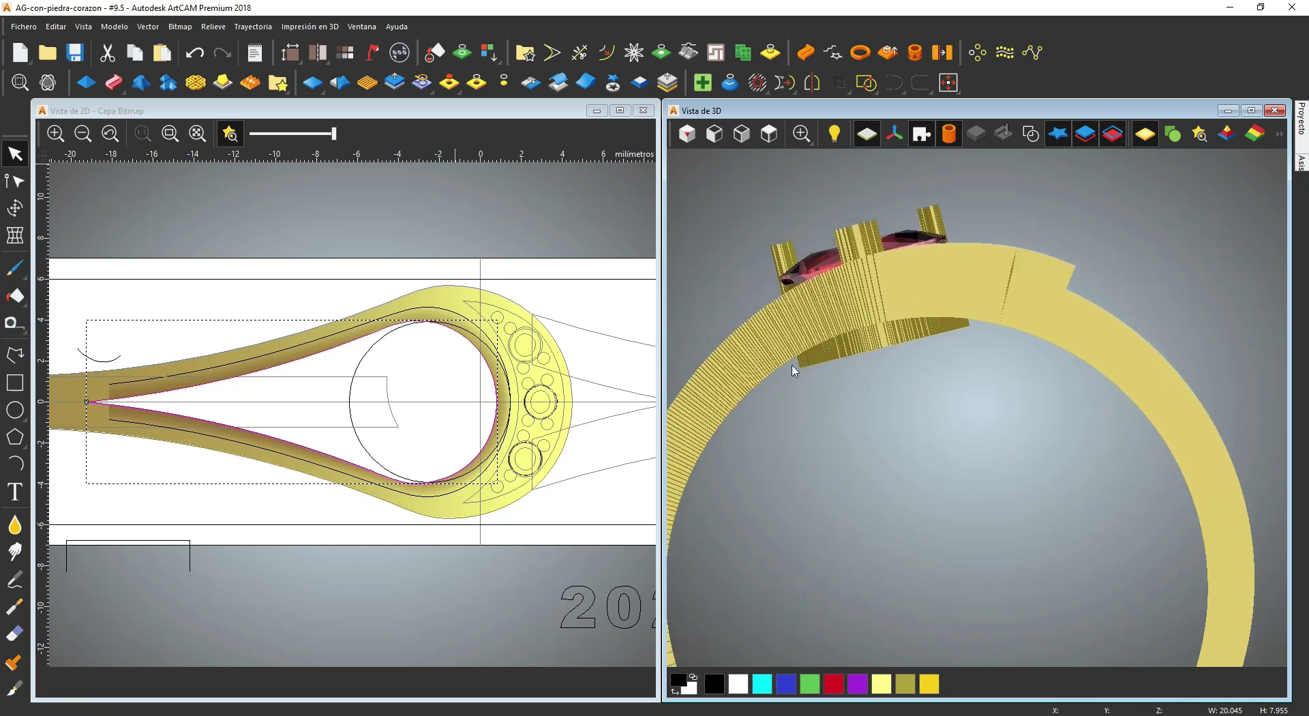
# Step: Select the TresEjesPlano assembly and reposition the heart stone with its prong setting vertically in the ring head
pyautogui.click(1302, 128)
pyautogui.click(1127, 322)
pyautogui.click(1066, 511)
pyautogui.click(907, 292)
pyautogui.scroll(3, 857, 226)
pyautogui.moveTo(835, 305); pyautogui.dragTo(833, 289)
pyautogui.moveTo(993, 354); pyautogui.dragTo(997, 354)
pyautogui.scroll(-3, 999, 381)
pyautogui.moveTo(1001, 409); pyautogui.dragTo(1261, 151)
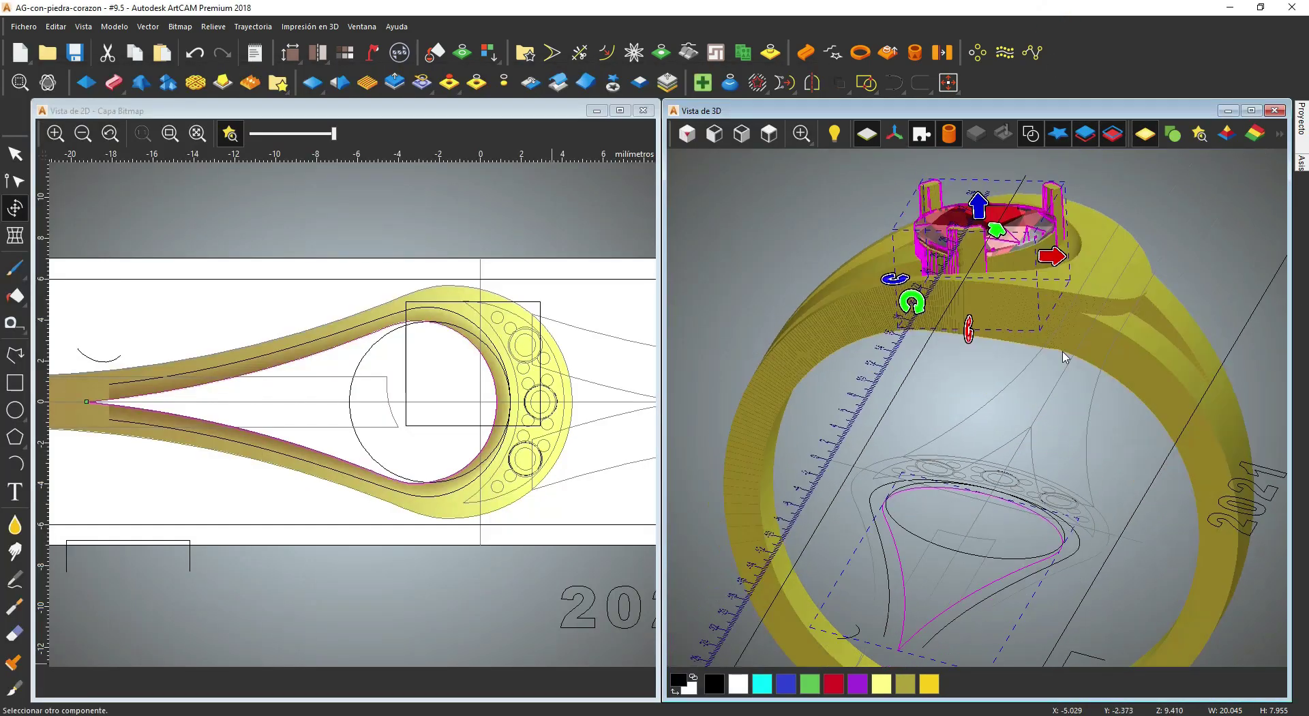
# Step: Raise the top nodes of the outer ring silhouette so that it is about 23.65 mm high
pyautogui.moveTo(1300, 121)
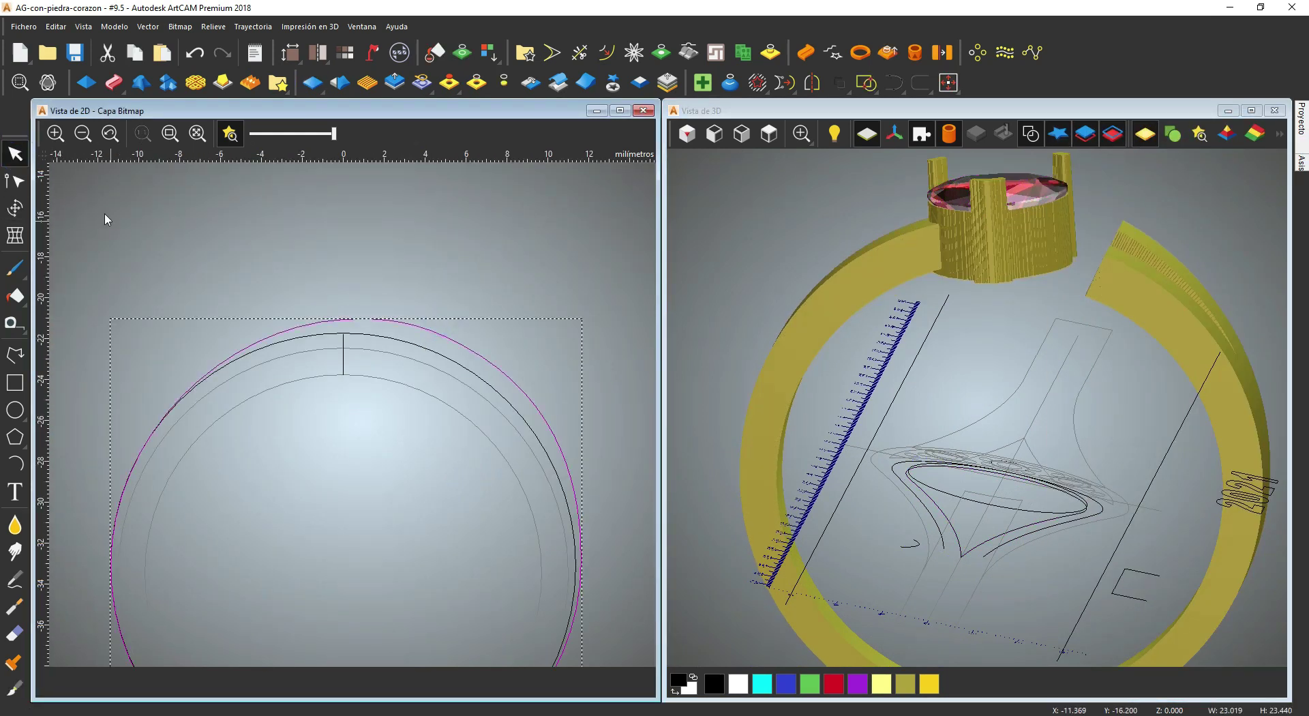
pyautogui.press('n')
pyautogui.moveTo(399, 349); pyautogui.dragTo(305, 283, button='middle')
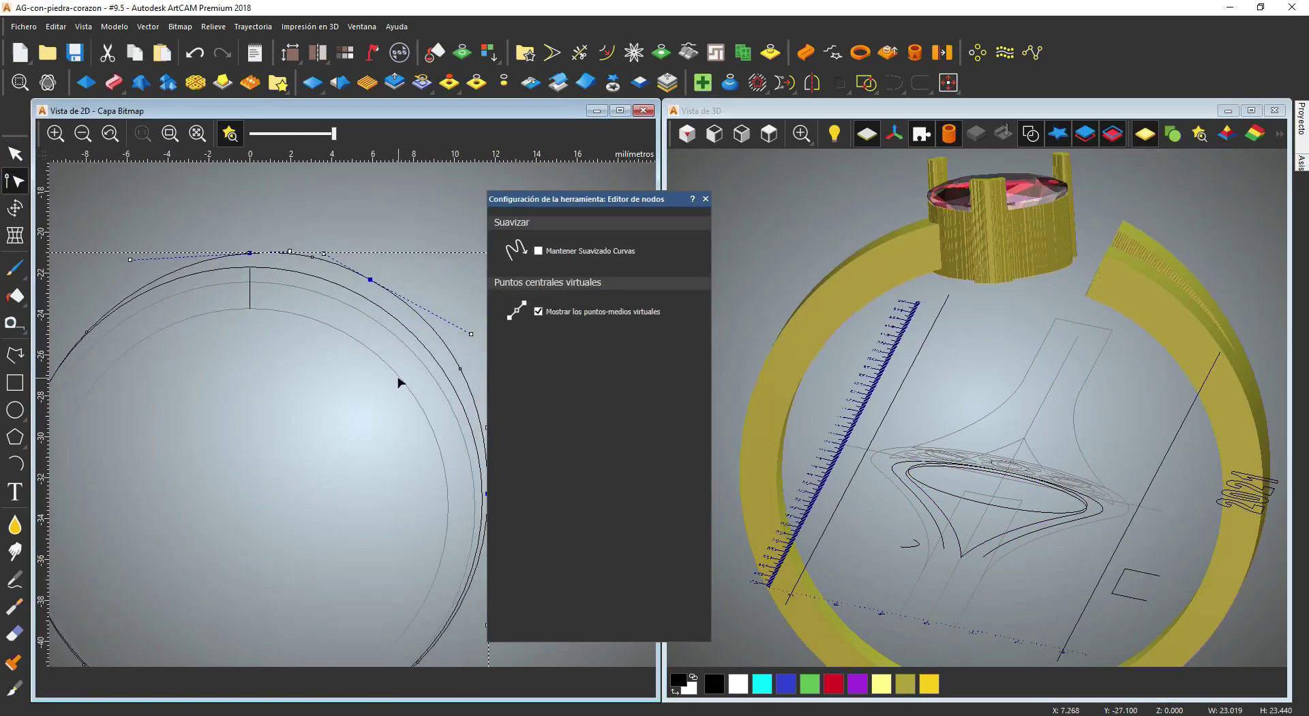
pyautogui.moveTo(301, 259); pyautogui.dragTo(303, 262)
pyautogui.moveTo(141, 273); pyautogui.dragTo(179, 281, button='middle')
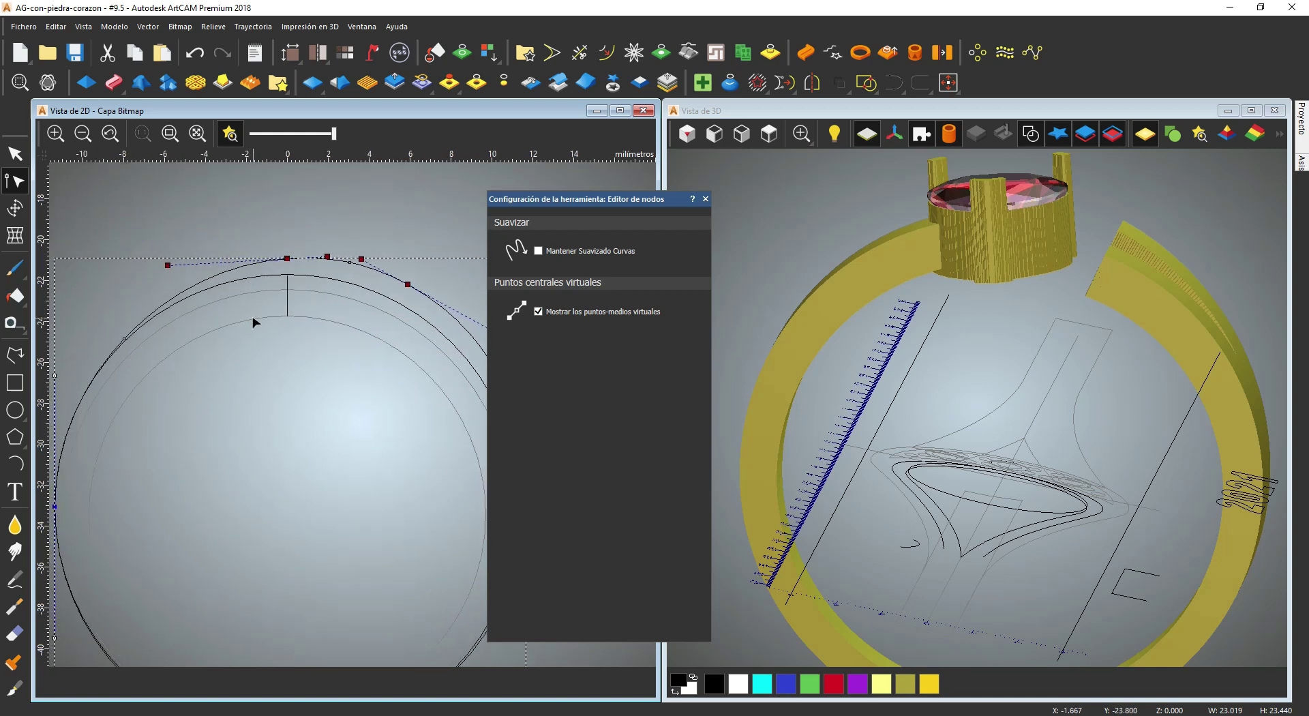
pyautogui.moveTo(253, 317); pyautogui.dragTo(193, 289, button='middle')
pyautogui.moveTo(293, 216); pyautogui.dragTo(498, 335)
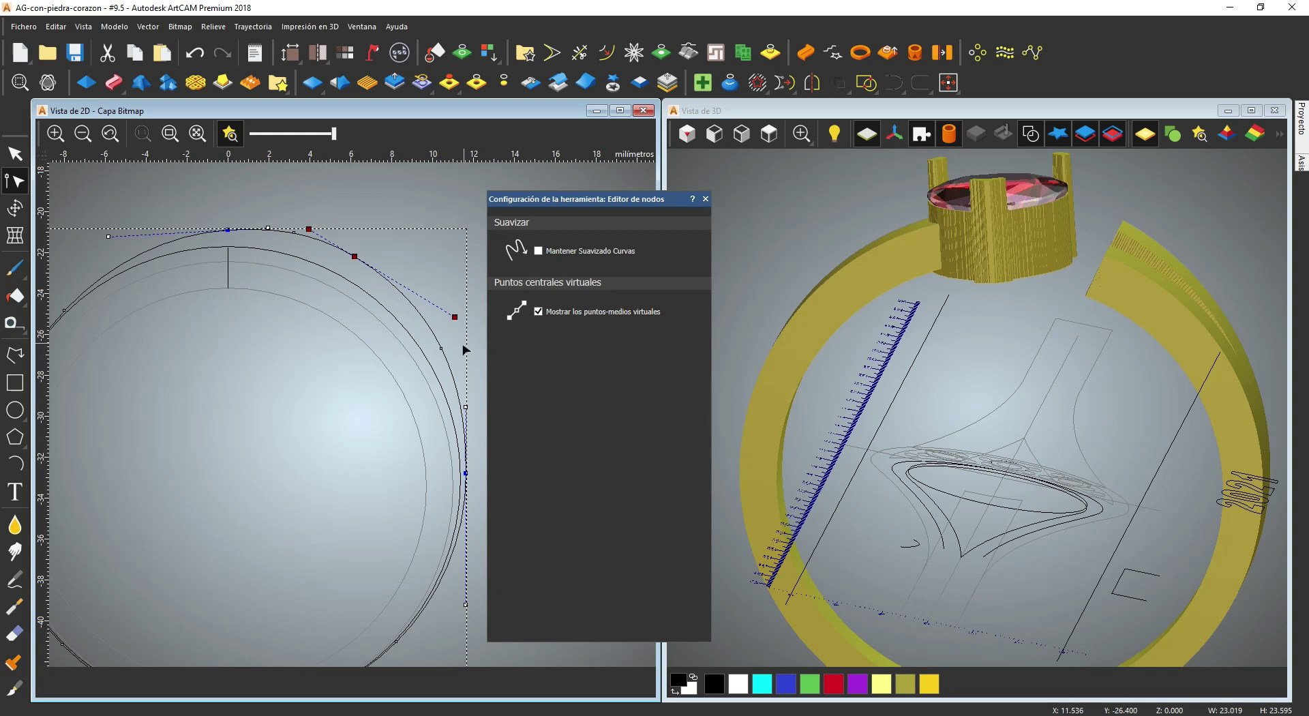
pyautogui.press('Up')
pyautogui.moveTo(250, 303); pyautogui.dragTo(271, 436, button='middle')
pyautogui.click(15, 154)
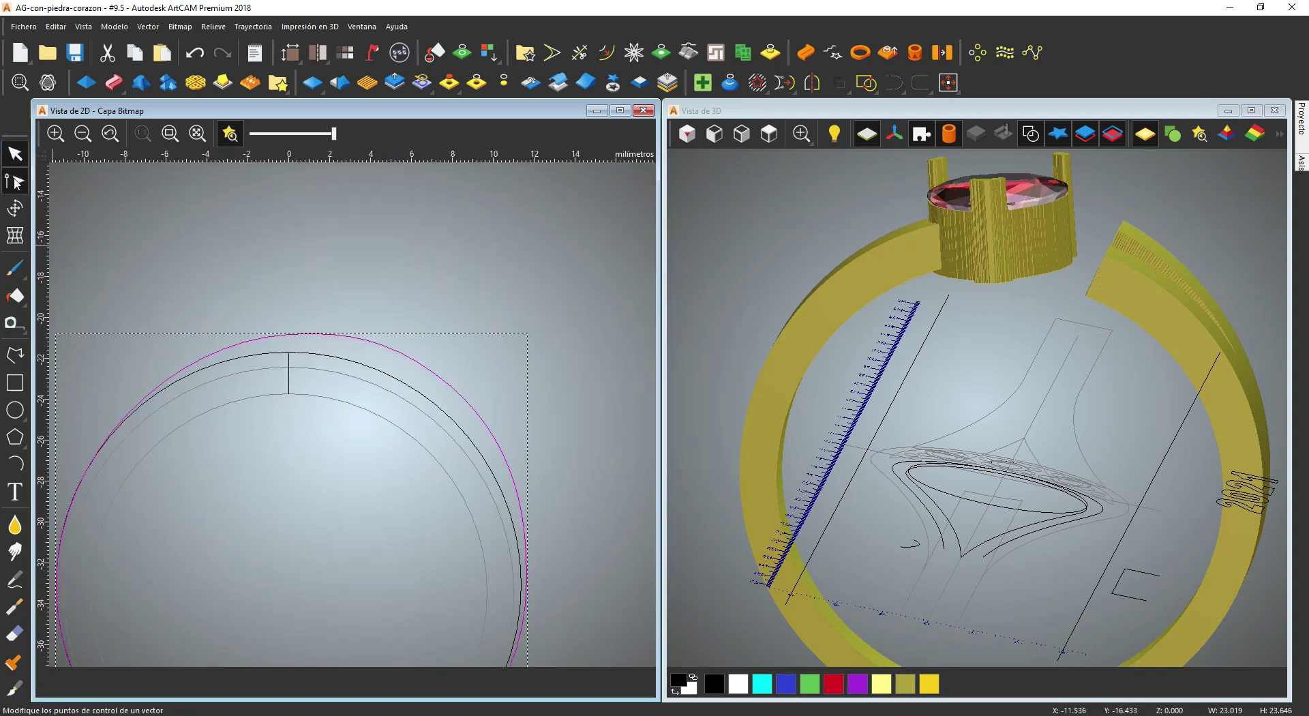
pyautogui.click(14, 182)
pyautogui.click(19, 157)
# Step: Sweep the full band again from the two rails and the cross-section, using the raised outer silhouette
pyautogui.scroll(-2, 378, 463)
pyautogui.moveTo(461, 352); pyautogui.dragTo(442, 358, button='middle')
pyautogui.click(455, 351)
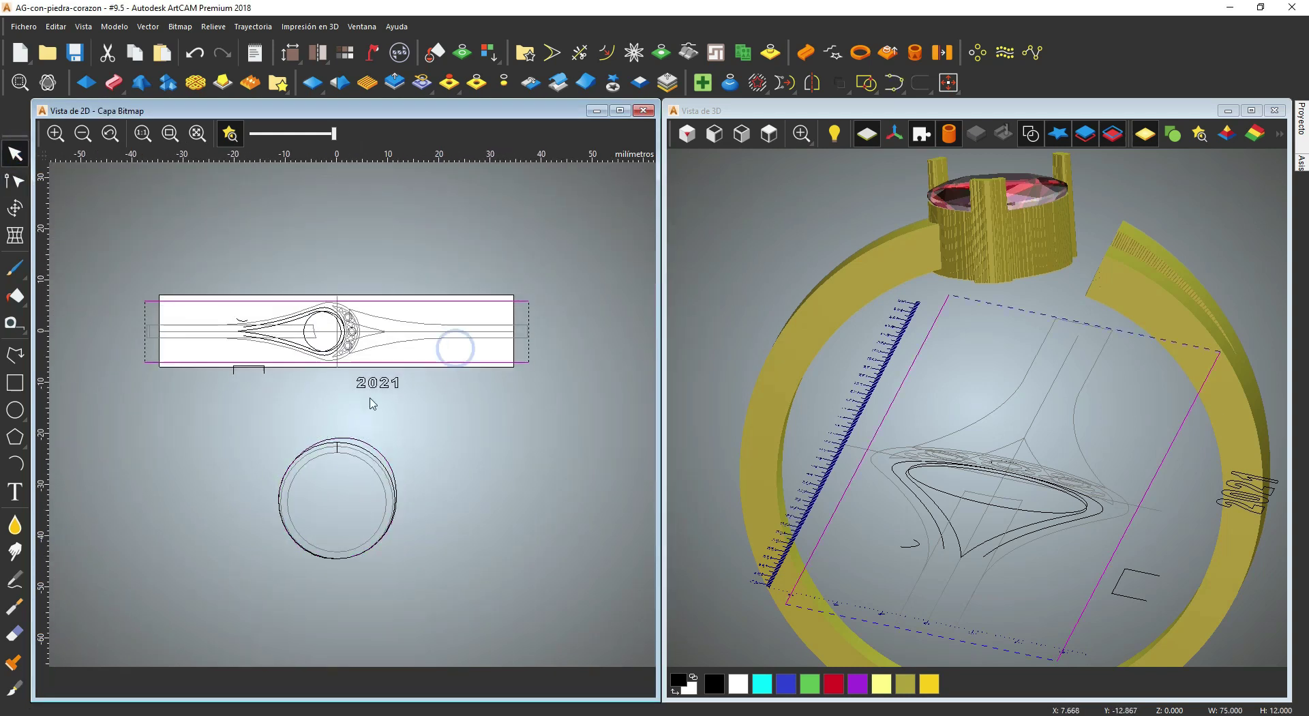
pyautogui.click(805, 52)
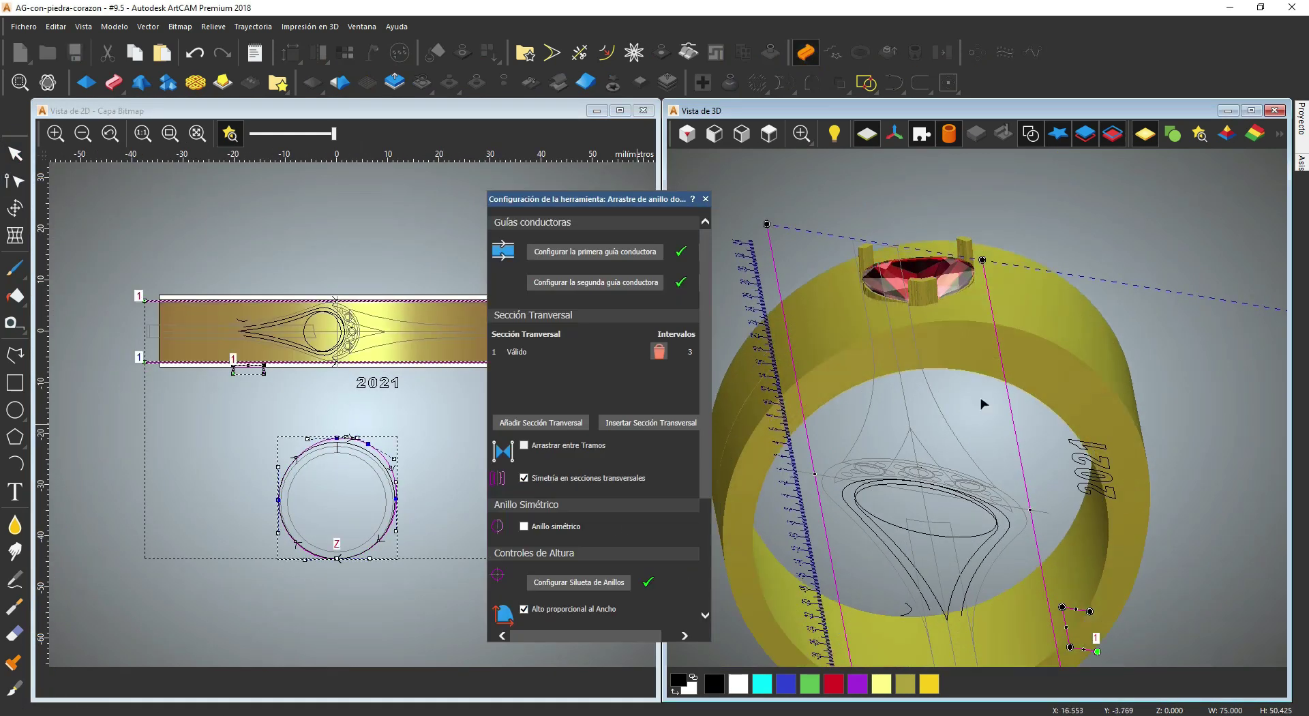
pyautogui.moveTo(707, 442); pyautogui.dragTo(710, 600)
pyautogui.click(604, 619)
pyautogui.click(671, 618)
pyautogui.moveTo(907, 382); pyautogui.dragTo(988, 382)
# Step: Clear the new band relief outside the flared head-and-shank outline
pyautogui.moveTo(459, 429); pyautogui.dragTo(511, 440, button='middle')
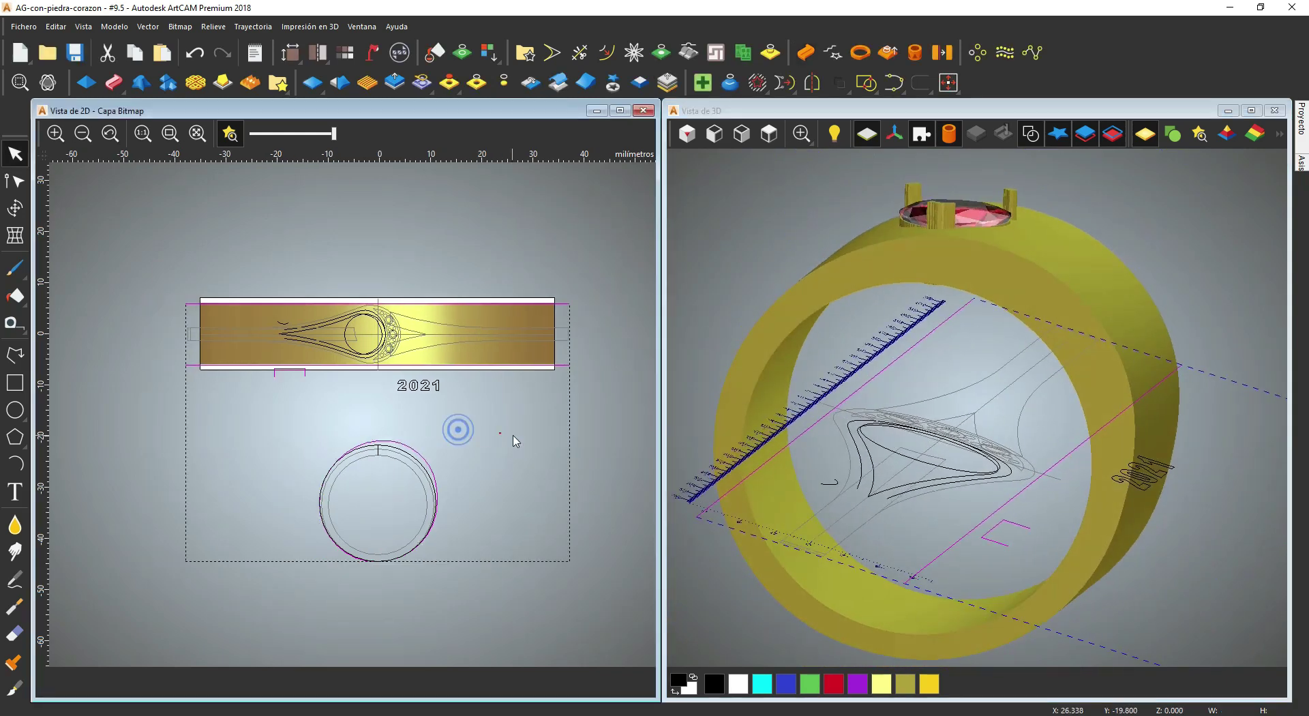
pyautogui.scroll(2, 347, 293)
pyautogui.click(479, 353)
pyautogui.click(503, 83)
pyautogui.moveTo(1037, 304); pyautogui.dragTo(1090, 402)
# Step: Sweep the arc profile along the two teardrop guide curves on the rebuilt head relief
pyautogui.click(256, 506)
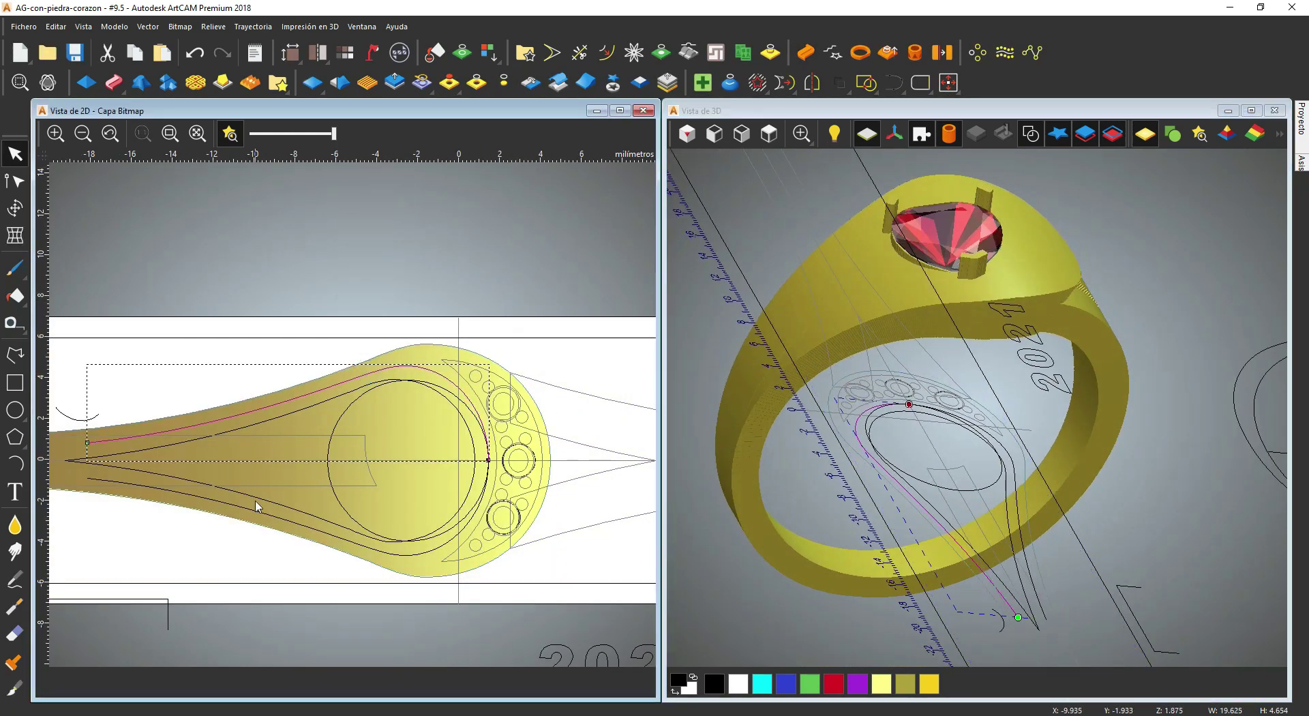
pyautogui.moveTo(71, 399); pyautogui.dragTo(246, 384, button='middle')
pyautogui.keyDown('shift'); pyautogui.click(237, 396); pyautogui.keyUp('shift')
pyautogui.moveTo(407, 414); pyautogui.dragTo(353, 343, button='middle')
pyautogui.click(113, 82)
pyautogui.moveTo(988, 388); pyautogui.dragTo(941, 436)
pyautogui.moveTo(706, 266); pyautogui.dragTo(707, 402)
pyautogui.click(601, 619)
pyautogui.moveTo(954, 374)
pyautogui.mouseDown()
pyautogui.moveTo(980, 434)
pyautogui.moveTo(957, 365)
pyautogui.mouseUp()
# Step: Remove the rebuilt relief inside the inner teardrop outline around the heart stone
pyautogui.click(458, 312)
pyautogui.click(476, 83)
pyautogui.moveTo(920, 409); pyautogui.dragTo(955, 368)
# Step: Merge the front relief layers of the head and shank into one combined layer
pyautogui.moveTo(506, 412); pyautogui.dragTo(349, 426, button='middle')
pyautogui.click(451, 431)
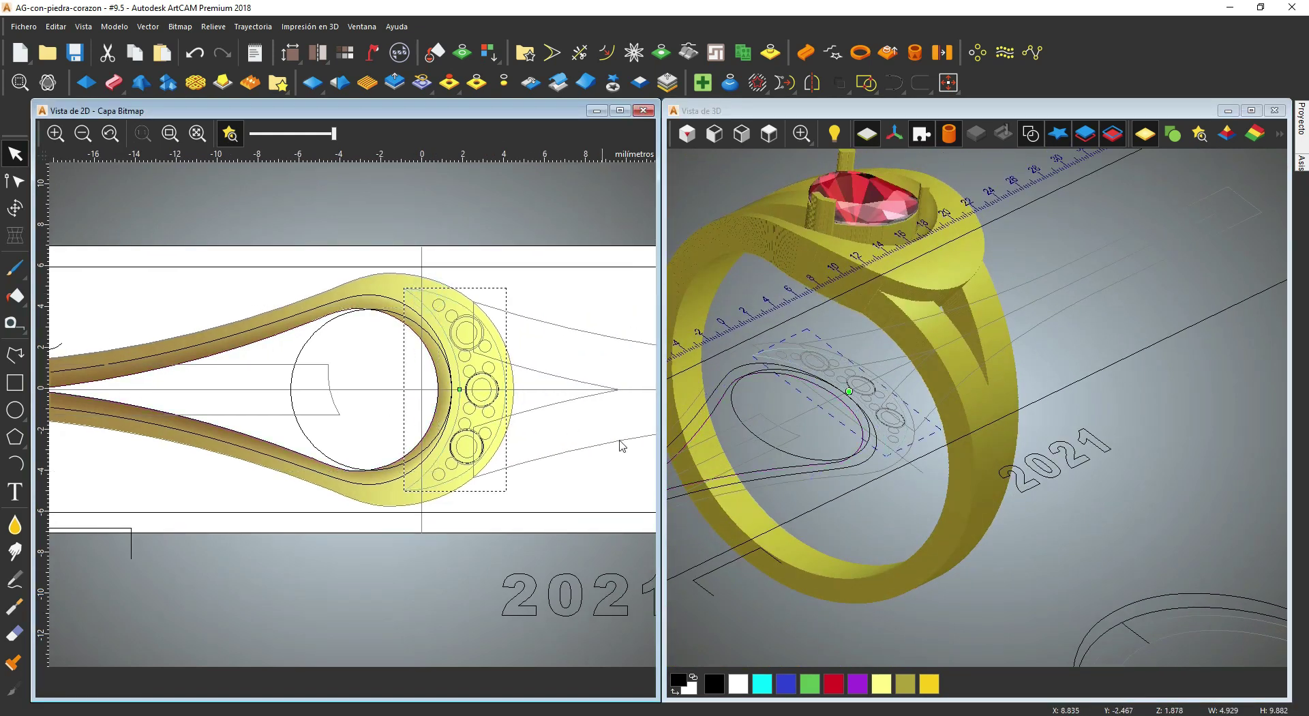
pyautogui.moveTo(934, 381); pyautogui.dragTo(944, 436)
pyautogui.click(1301, 120)
pyautogui.click(1200, 429)
# Step: Try to carve the crescent beside the heart stone with a round 90-degree profile, 0.3 mm initial height and Extraer mode
pyautogui.click(502, 281)
pyautogui.scroll(1, 465, 307)
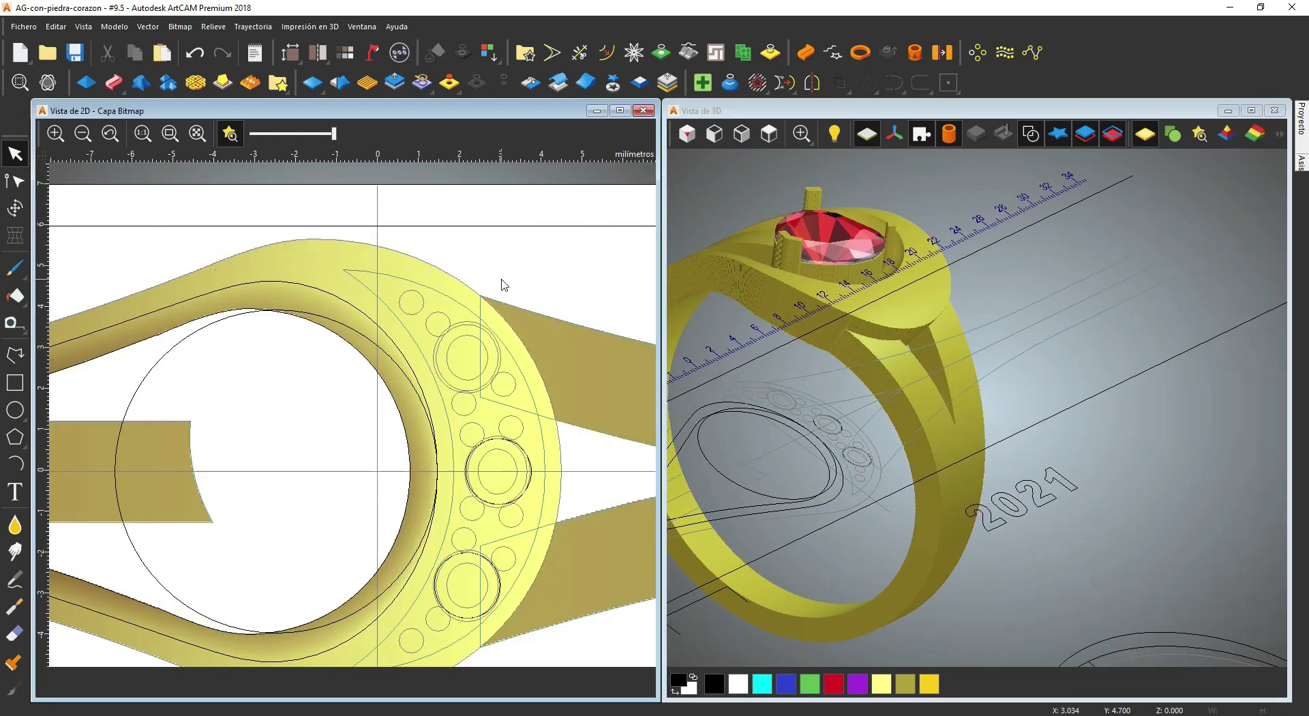
pyautogui.click(447, 293)
pyautogui.scroll(-1, 447, 293)
pyautogui.moveTo(757, 327); pyautogui.dragTo(787, 324)
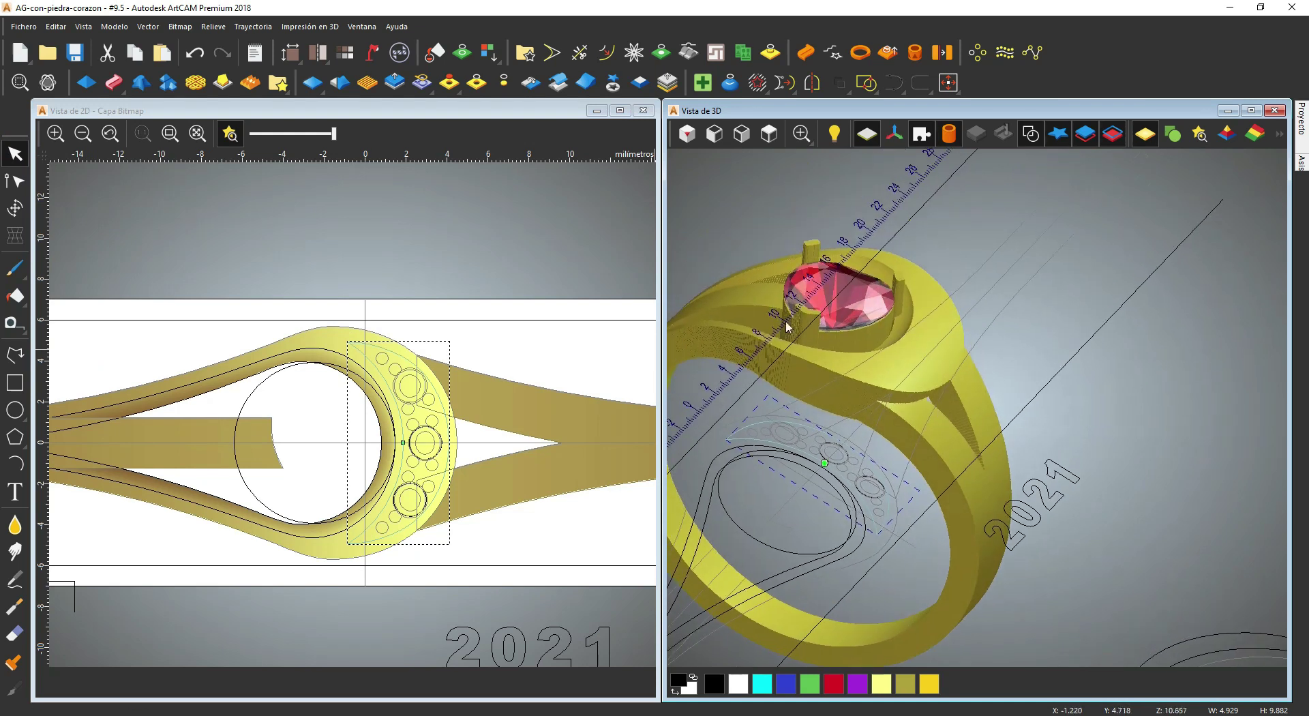
pyautogui.doubleClick(791, 413)
pyautogui.moveTo(705, 428); pyautogui.dragTo(707, 574)
pyautogui.click(612, 461)
pyautogui.moveTo(812, 416); pyautogui.dragTo(784, 464)
pyautogui.click(604, 628)
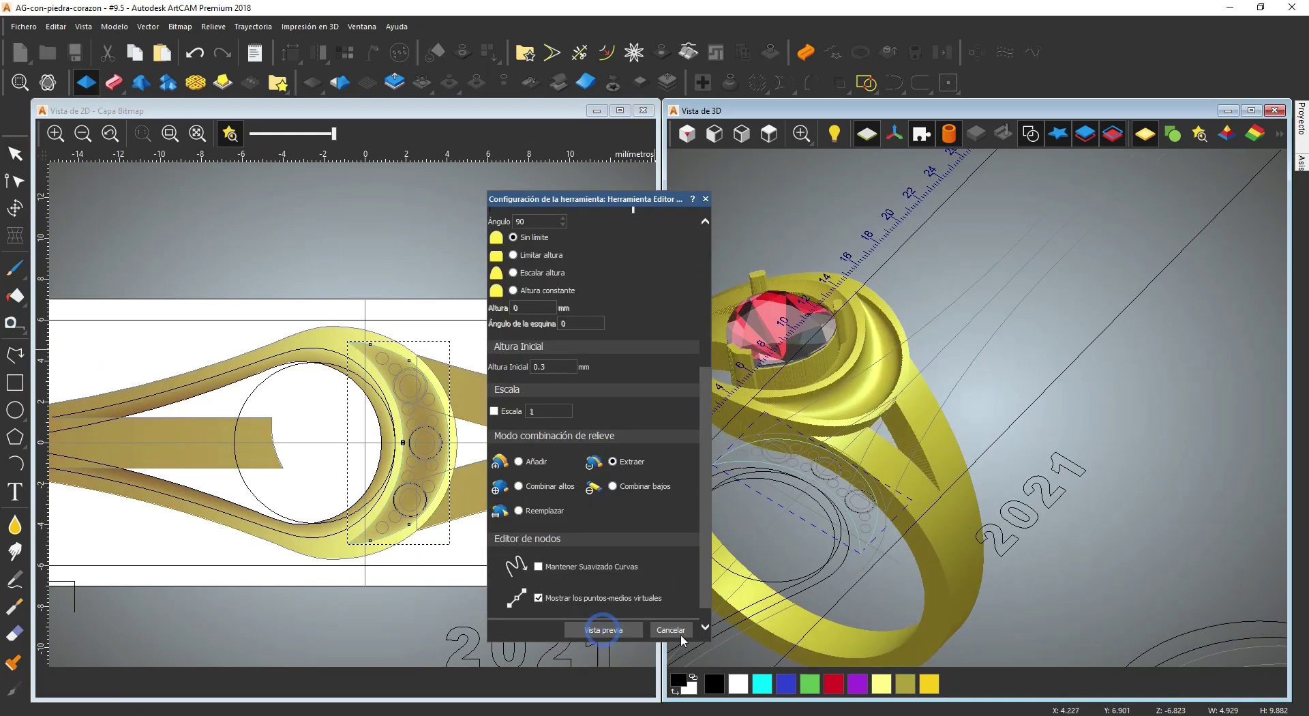
pyautogui.click(679, 632)
pyautogui.moveTo(884, 421); pyautogui.dragTo(873, 404, button='middle')
# Step: Apply the same round profile to the crescent again in Añadir mode to refill the carved area
pyautogui.moveTo(1301, 120)
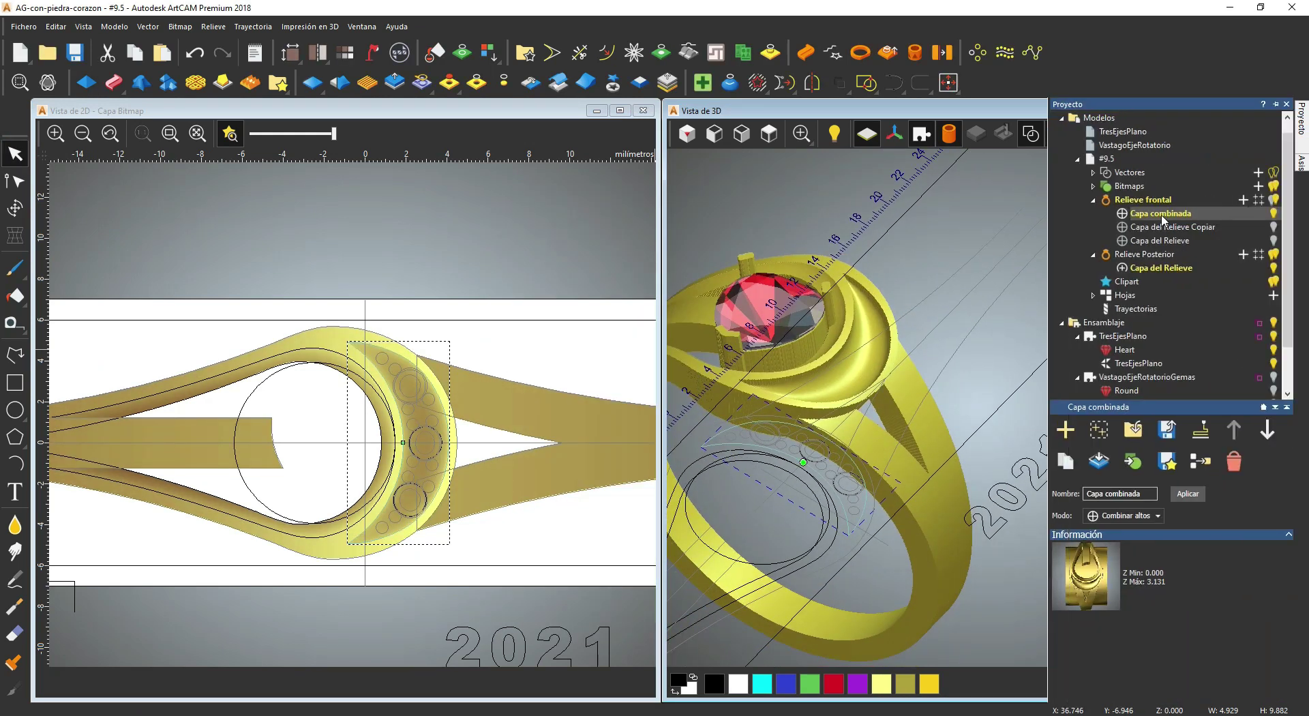
pyautogui.click(167, 84)
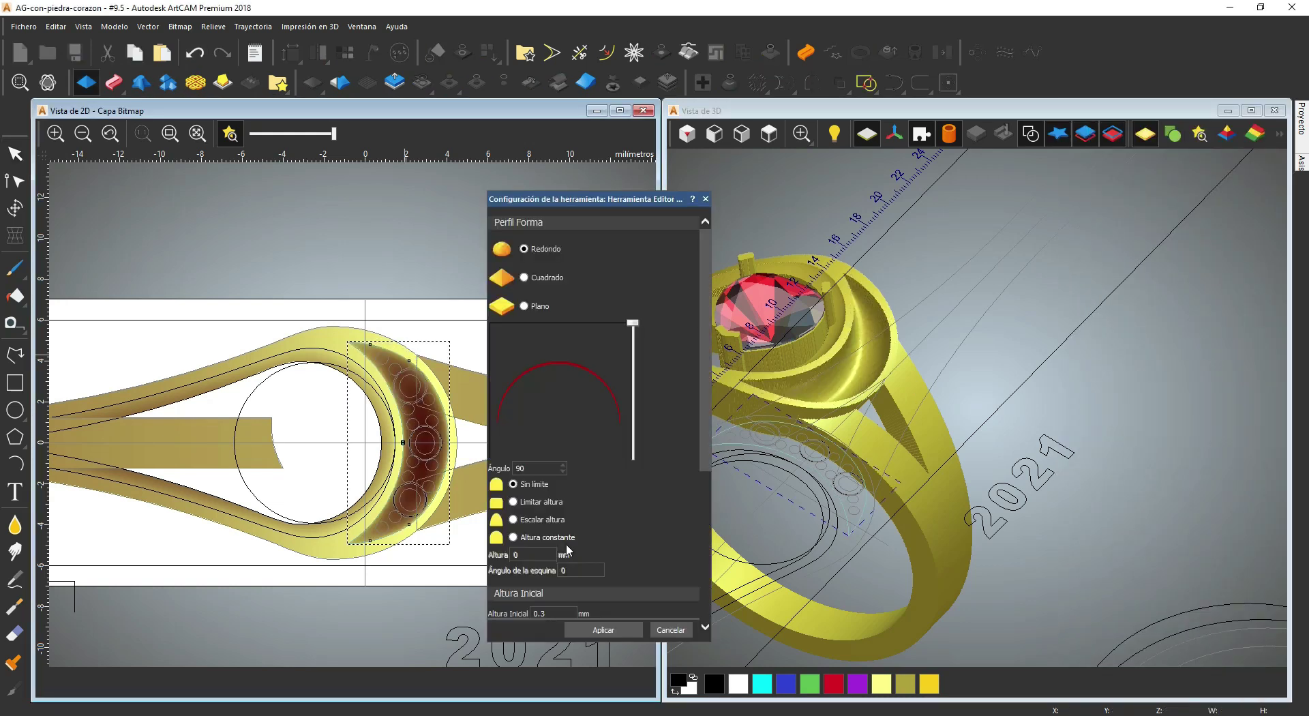
pyautogui.click(519, 442)
pyautogui.click(603, 629)
pyautogui.click(674, 629)
# Step: Make two copies of the combined front relief layer and hide the original
pyautogui.moveTo(1301, 120)
pyautogui.rightClick(1170, 216)
pyautogui.click(1170, 520)
pyautogui.click(1209, 217)
pyautogui.moveTo(933, 273); pyautogui.dragTo(942, 295, button='middle')
pyautogui.rightClick(1173, 213)
pyautogui.click(1200, 519)
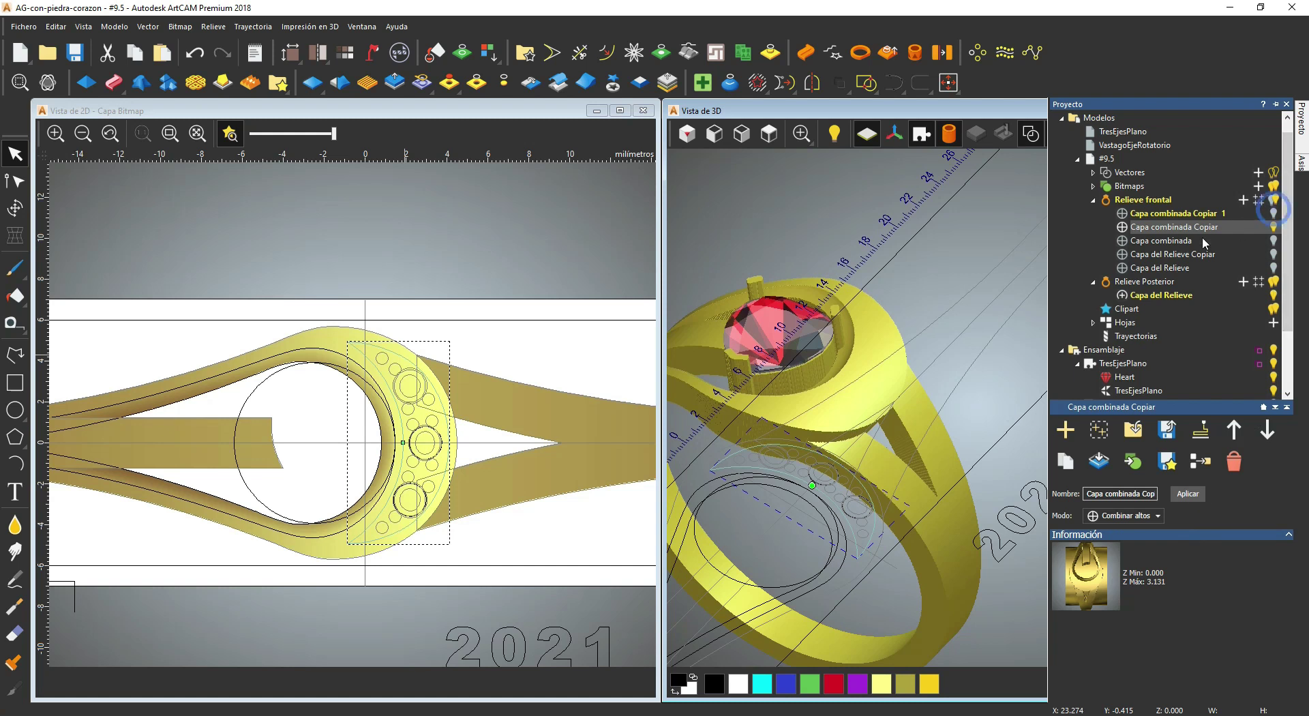
# Step: Carve the crescent beside the heart stone out of the copied relief layer with the shape editor in Extraer mode
pyautogui.moveTo(899, 380); pyautogui.dragTo(921, 386, button='middle')
pyautogui.click(477, 339)
pyautogui.scroll(2, 382, 353)
pyautogui.press('F12')
pyautogui.moveTo(703, 395); pyautogui.dragTo(705, 546)
pyautogui.click(612, 467)
pyautogui.click(603, 629)
pyautogui.moveTo(917, 457); pyautogui.dragTo(920, 415, button='middle')
pyautogui.click(665, 633)
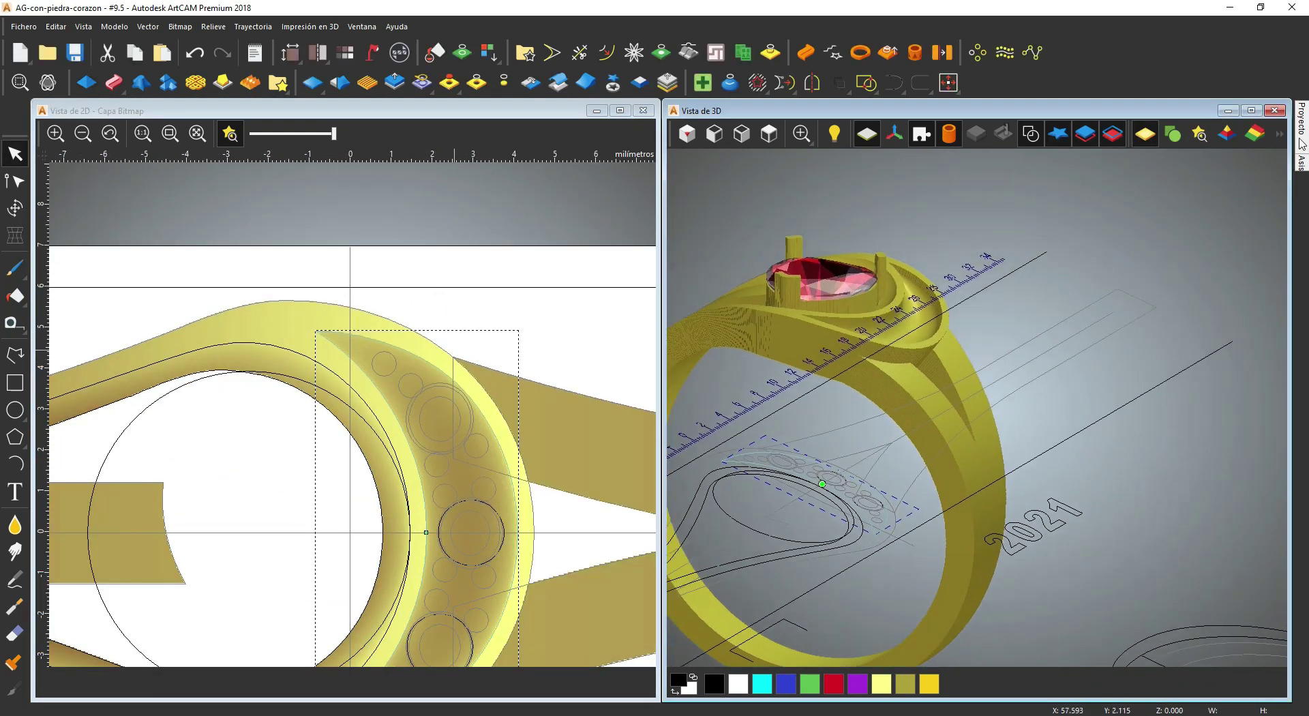
# Step: Duplicate the relief layer once more and keep the copy's relief only inside the large stone-seat circles of the crescent
pyautogui.moveTo(1301, 120)
pyautogui.rightClick(1250, 214)
pyautogui.click(1179, 519)
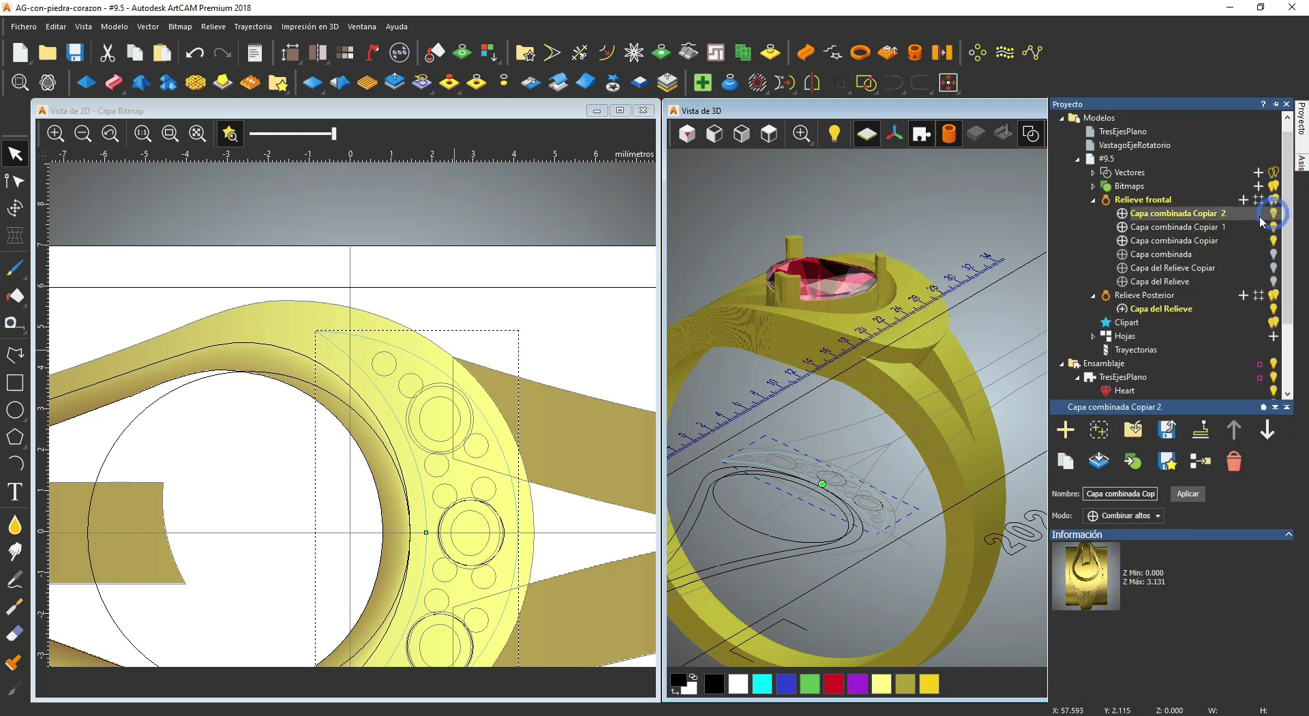
pyautogui.click(532, 409)
pyautogui.doubleClick(507, 475)
pyautogui.click(668, 625)
pyautogui.moveTo(852, 340)
pyautogui.mouseDown(button='middle')
pyautogui.moveTo(799, 308)
pyautogui.moveTo(818, 382)
pyautogui.mouseUp(button='middle')
pyautogui.click(595, 420)
pyautogui.scroll(2, 494, 464)
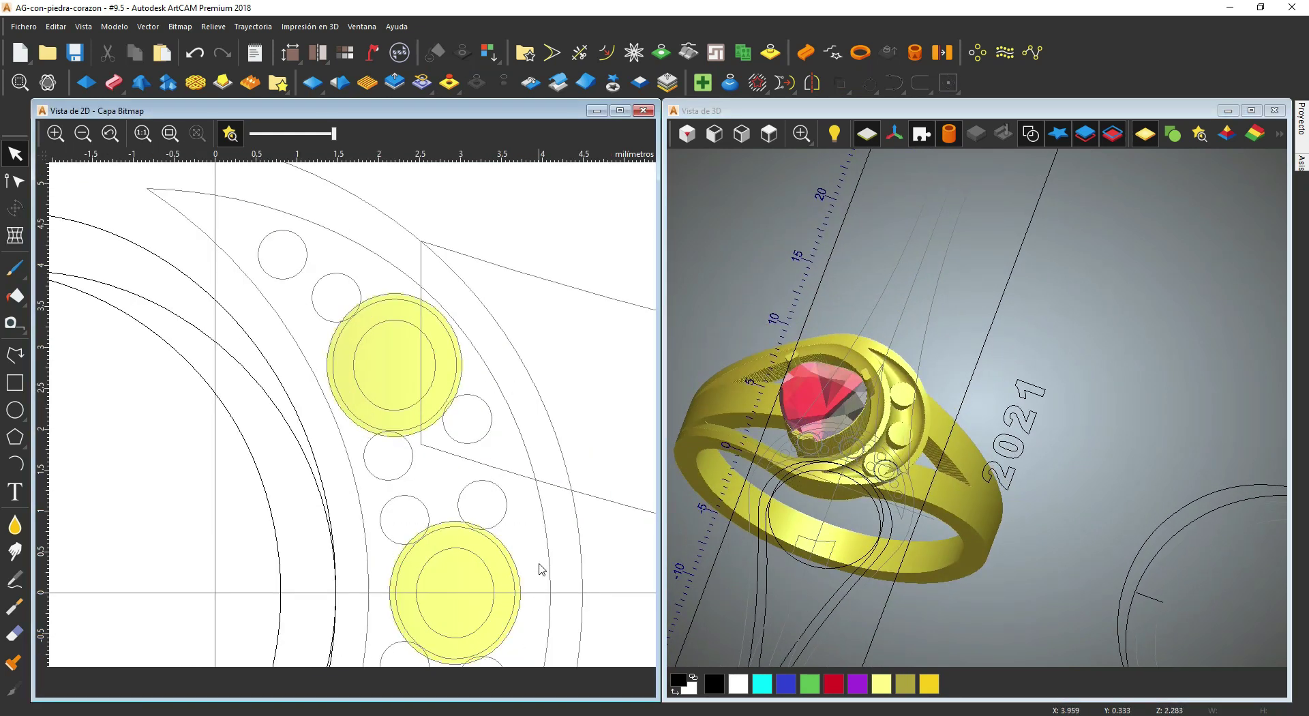
# Step: Create a 1.75 mm circle for the round stone seats in the crescent
pyautogui.moveTo(503, 391); pyautogui.dragTo(540, 371, button='middle')
pyautogui.moveTo(811, 382); pyautogui.dragTo(774, 368, button='middle')
pyautogui.moveTo(381, 375); pyautogui.dragTo(259, 292, button='middle')
pyautogui.click(15, 409)
pyautogui.moveTo(604, 311); pyautogui.dragTo(519, 340)
pyautogui.write('1.75')
pyautogui.click(635, 426)
# Step: Carve conical recesses into the three round stone seats of the crescent with the shape editor
pyautogui.moveTo(367, 476); pyautogui.dragTo(366, 476)
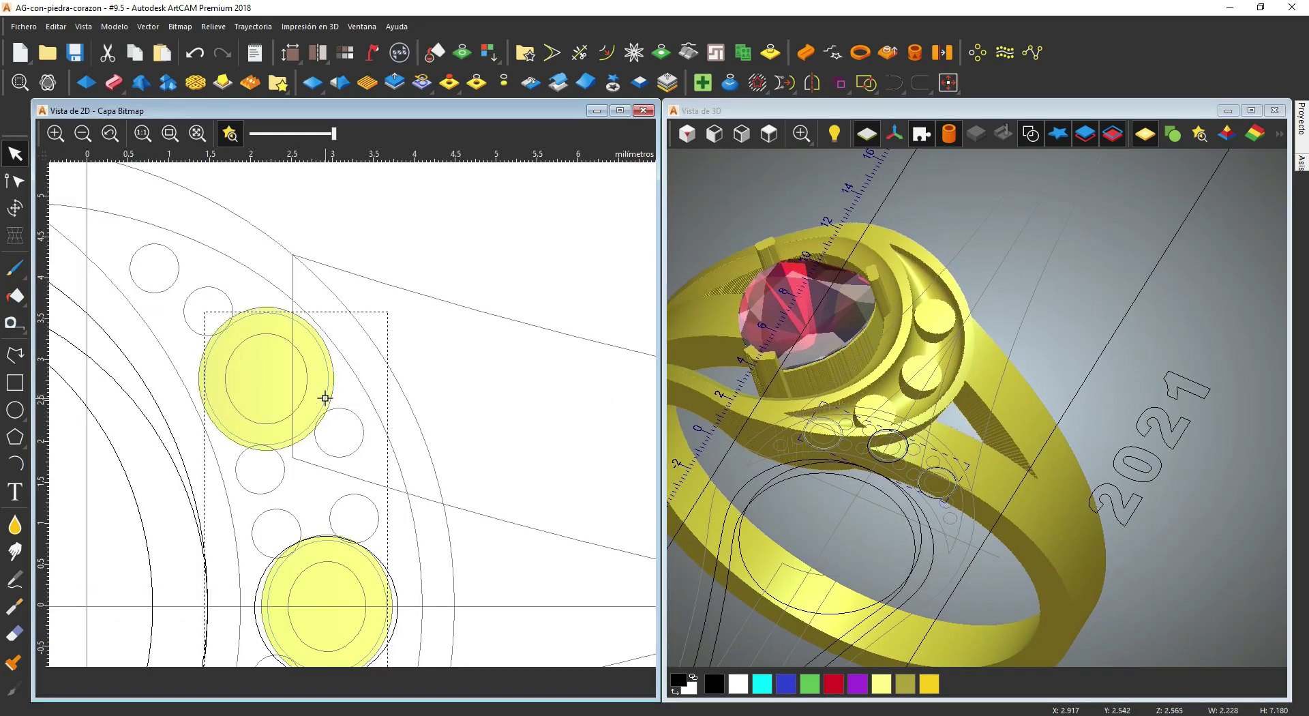
pyautogui.doubleClick(325, 398)
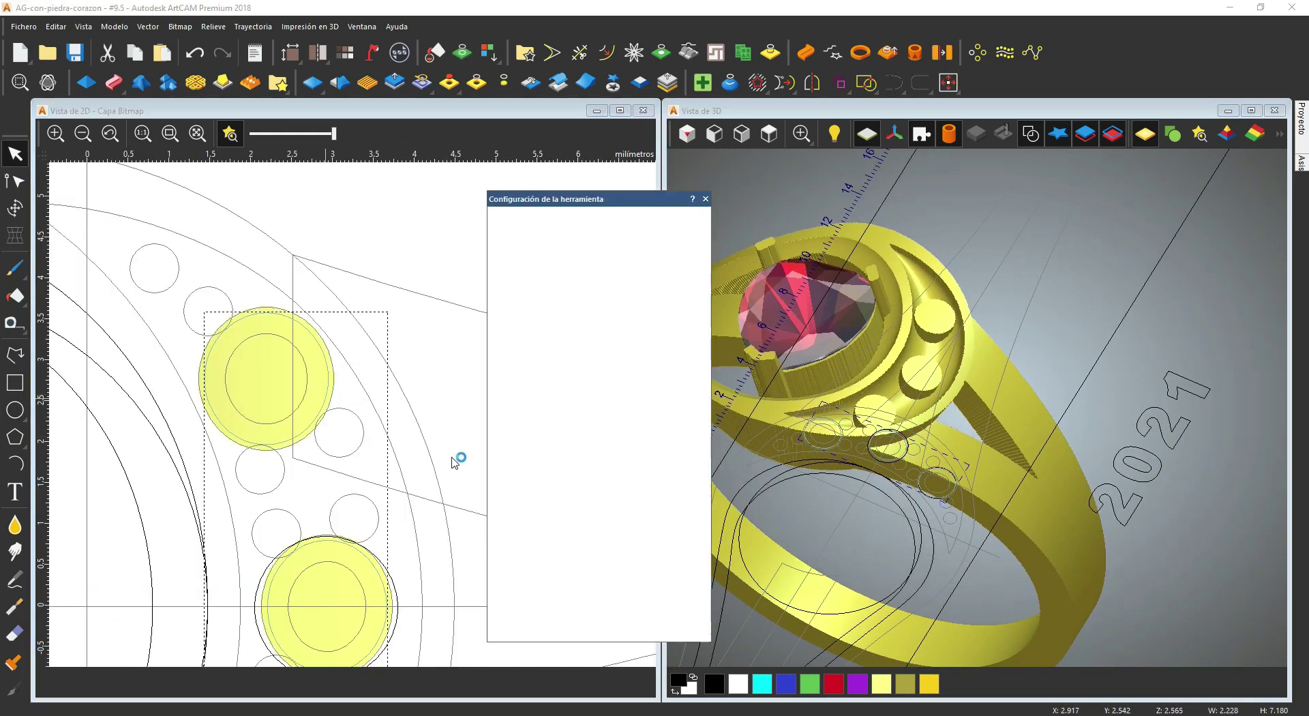
pyautogui.click(664, 629)
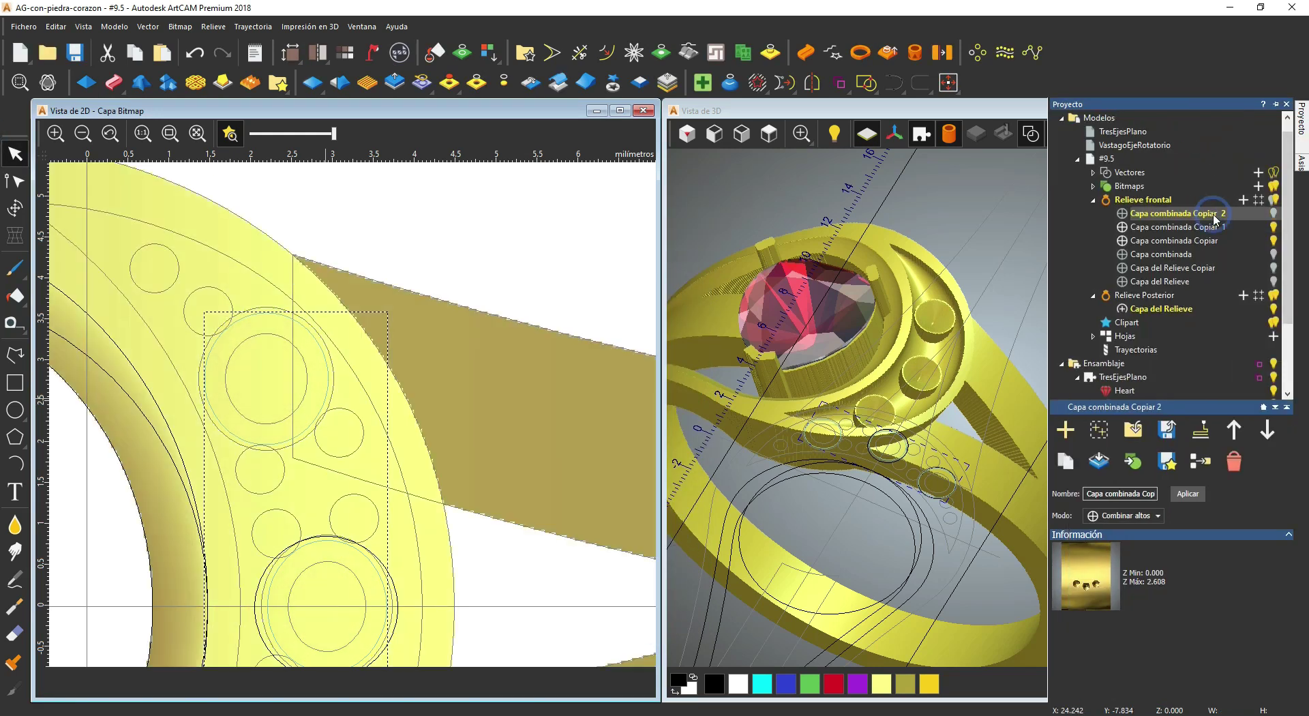
# Step: Duplicate the Capa combinada Copiar 2 layer, show Copiar 2 and keep its relief only inside the small prong circles between the stone seats
pyautogui.rightClick(1197, 213)
pyautogui.click(1172, 516)
pyautogui.click(1195, 240)
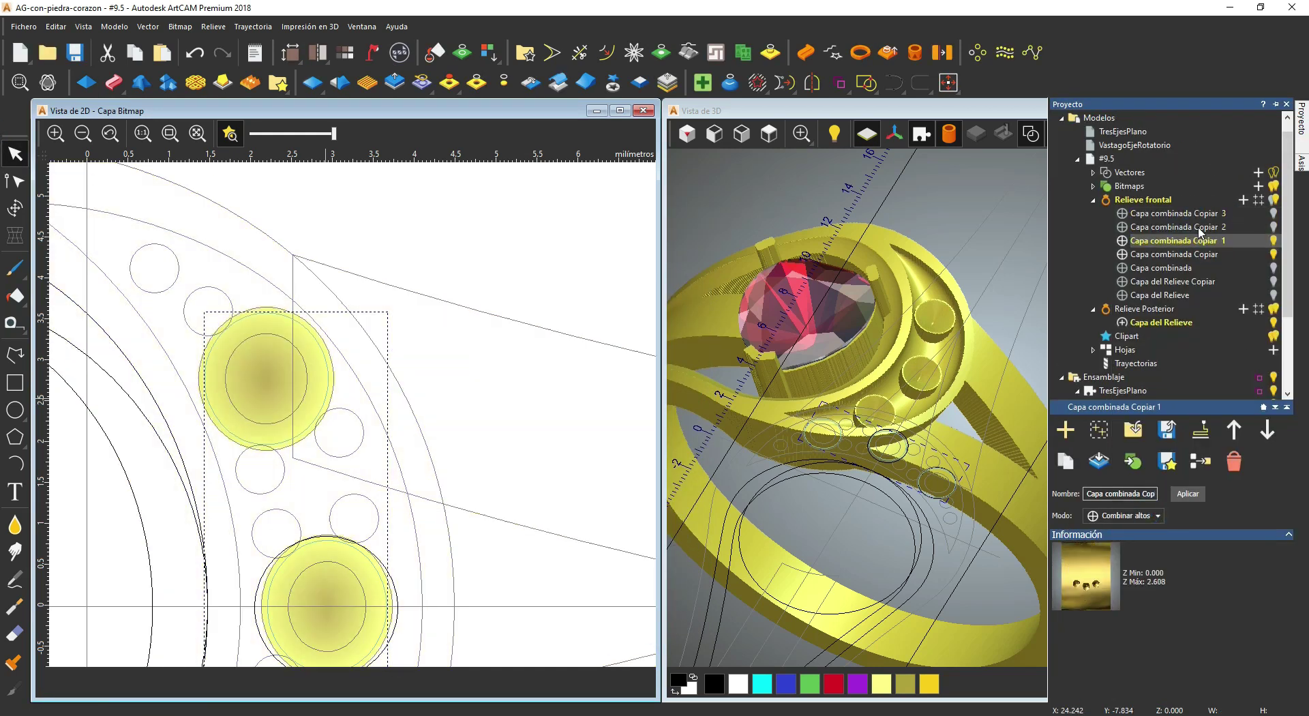
pyautogui.click(1198, 228)
pyautogui.click(1273, 225)
pyautogui.moveTo(357, 415); pyautogui.dragTo(437, 413, button='middle')
pyautogui.scroll(-3, 438, 413)
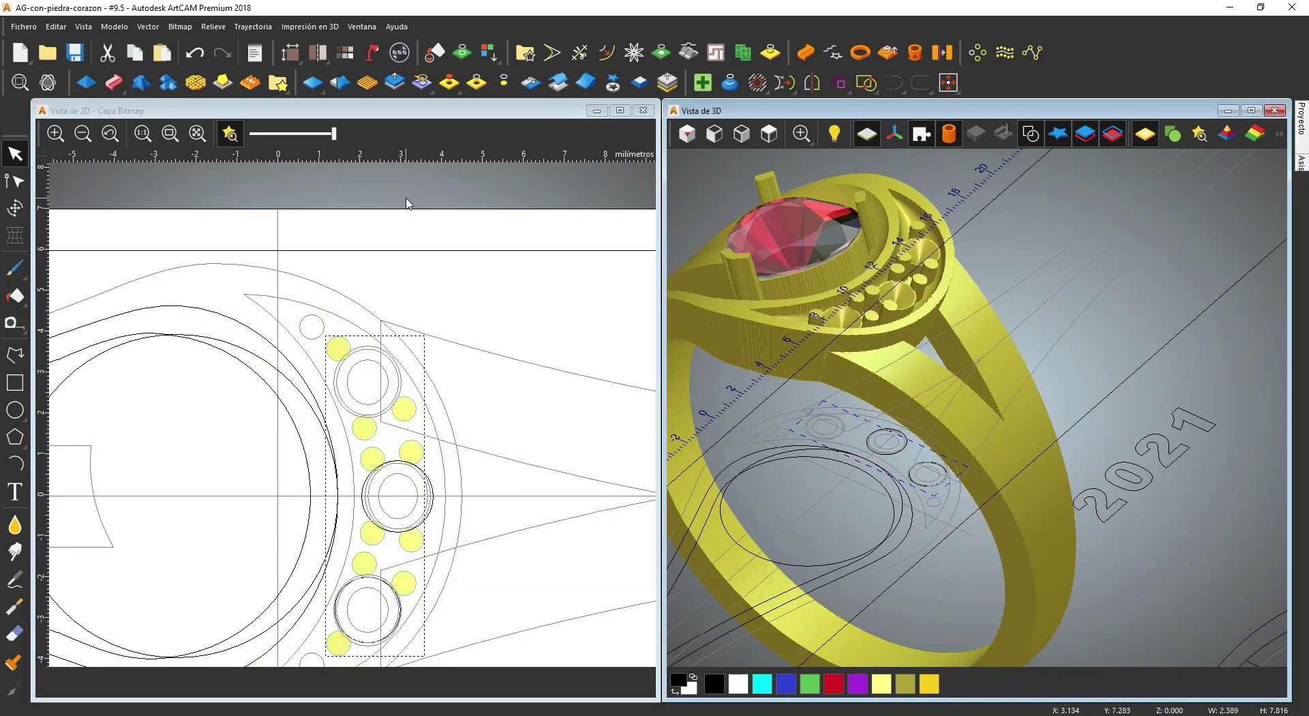
# Step: Raise the small prong circles around the stone seats with the shape editor in Añadir mode
pyautogui.press('F12')
pyautogui.moveTo(705, 412); pyautogui.dragTo(705, 579)
pyautogui.click(518, 442)
pyautogui.click(603, 630)
pyautogui.moveTo(733, 647); pyautogui.dragTo(721, 597)
pyautogui.click(666, 632)
# Step: Duplicate the Capa combinada Copiar 3 layer and turn on the visibility of Capa combinada Copiar 3
pyautogui.moveTo(1301, 121)
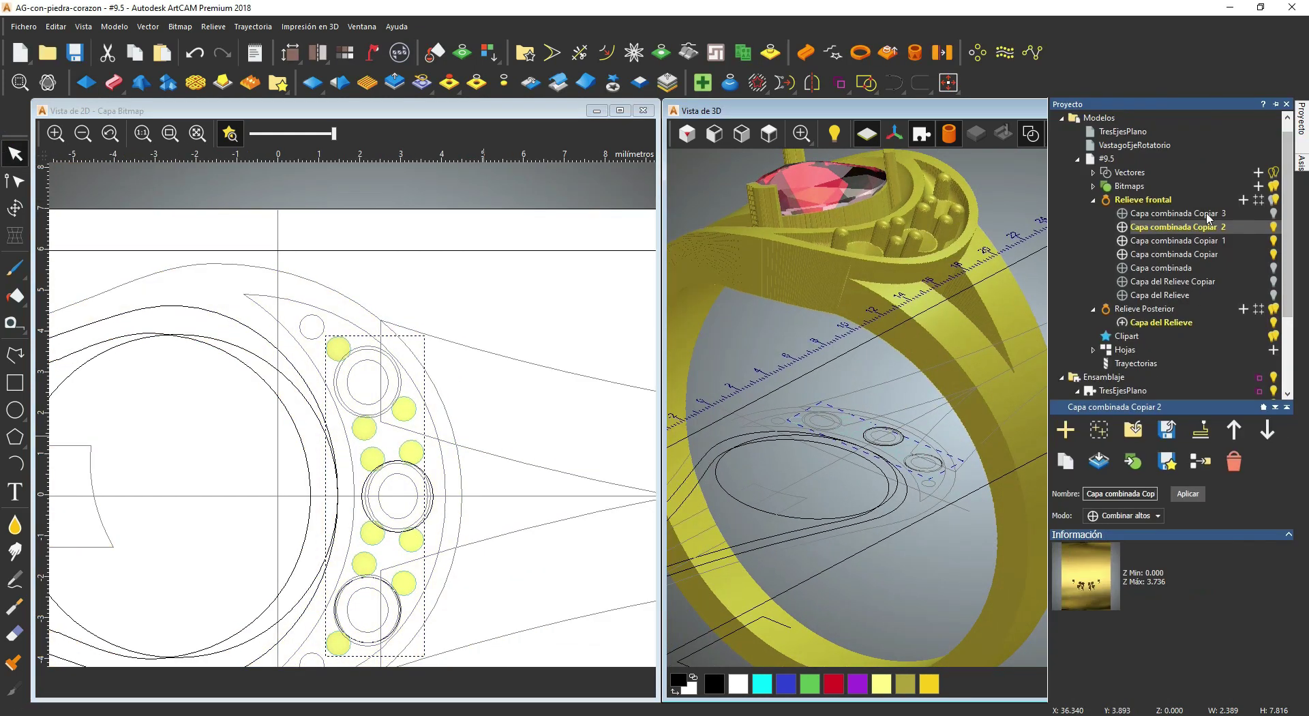
pyautogui.rightClick(1197, 212)
pyautogui.click(1174, 516)
pyautogui.click(1273, 227)
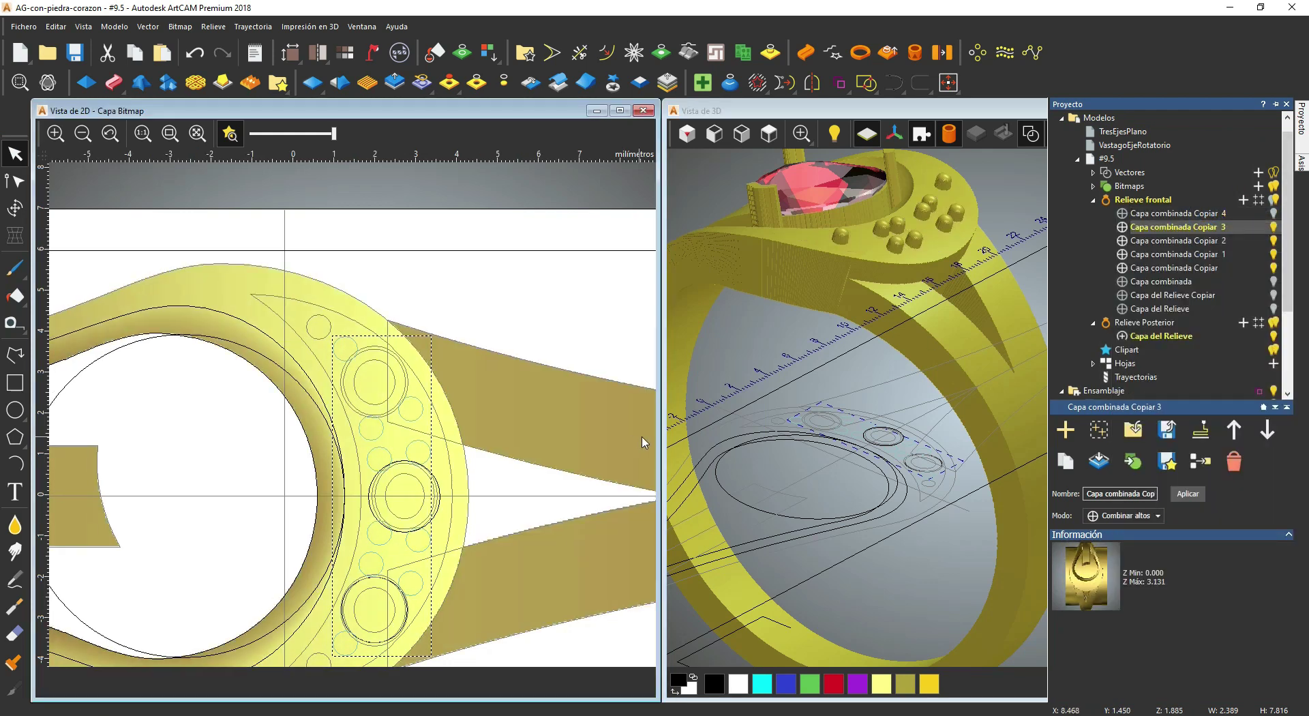
# Step: Apply a Plano profile with a 0.5 mm initial height to the small circles at the crescent's two tips, and clear the surrounding relief
pyautogui.moveTo(433, 415); pyautogui.dragTo(449, 412, button='middle')
pyautogui.press('F12')
pyautogui.moveTo(704, 437); pyautogui.dragTo(705, 564)
pyautogui.click(614, 483)
pyautogui.scroll(11, 622, 437)
pyautogui.click(522, 304)
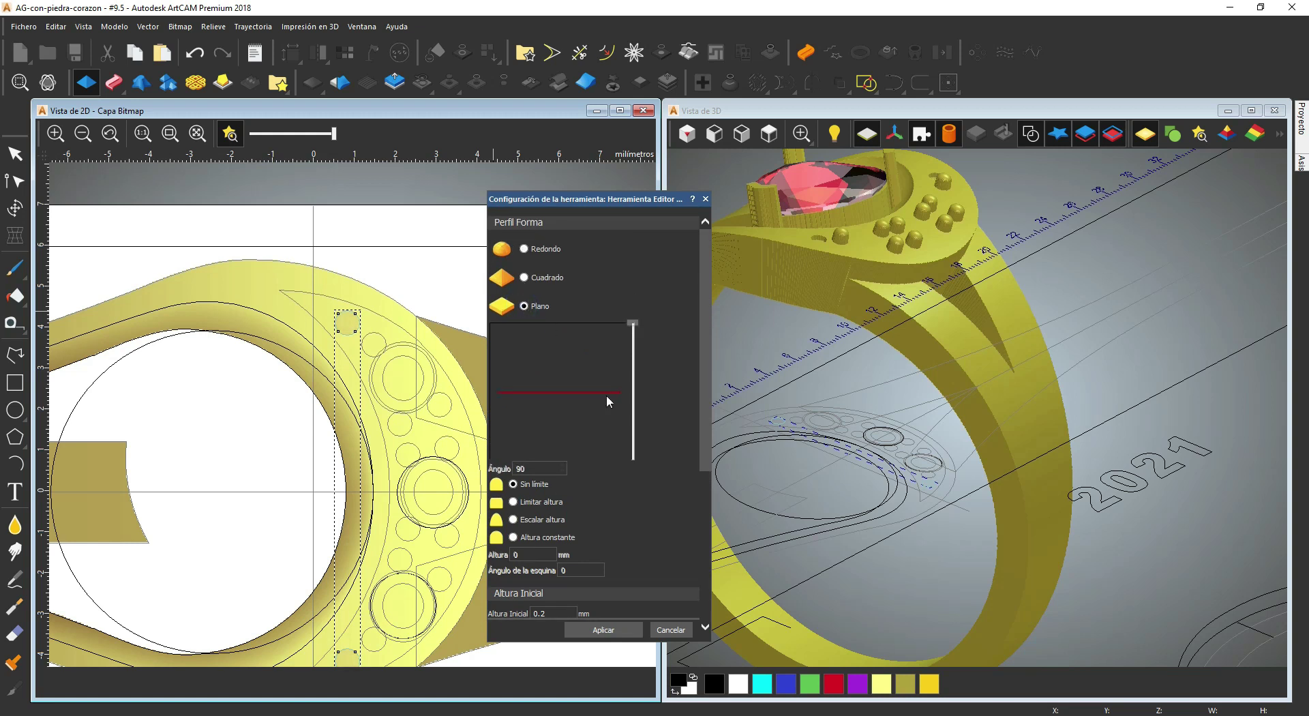
pyautogui.scroll(-13, 600, 382)
pyautogui.moveTo(559, 347); pyautogui.dragTo(494, 349)
pyautogui.write('.5')
pyautogui.press('Return')
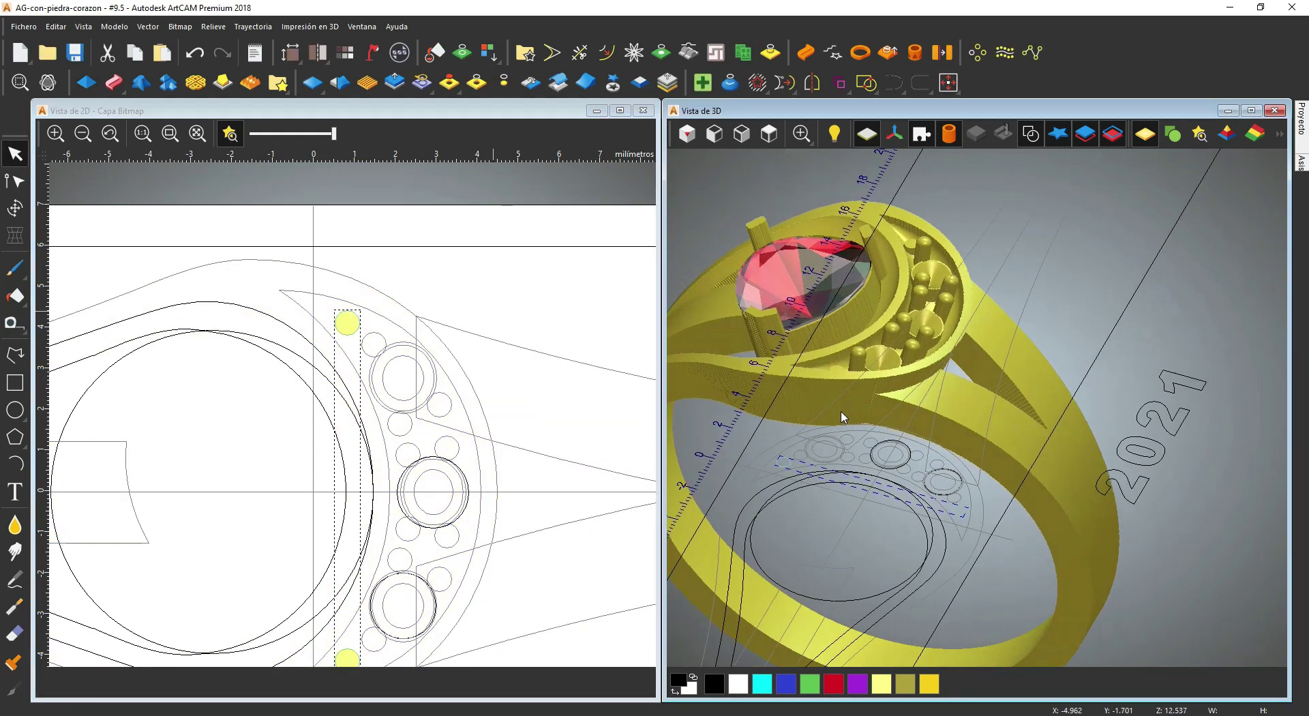
# Step: Raise the two circles at the crescent's tips by 0.25 mm with the shape editor in Añadir mode
pyautogui.press('F12')
pyautogui.moveTo(706, 392); pyautogui.dragTo(706, 573)
pyautogui.click(519, 442)
pyautogui.moveTo(898, 251); pyautogui.dragTo(982, 258)
pyautogui.moveTo(564, 347); pyautogui.dragTo(498, 359)
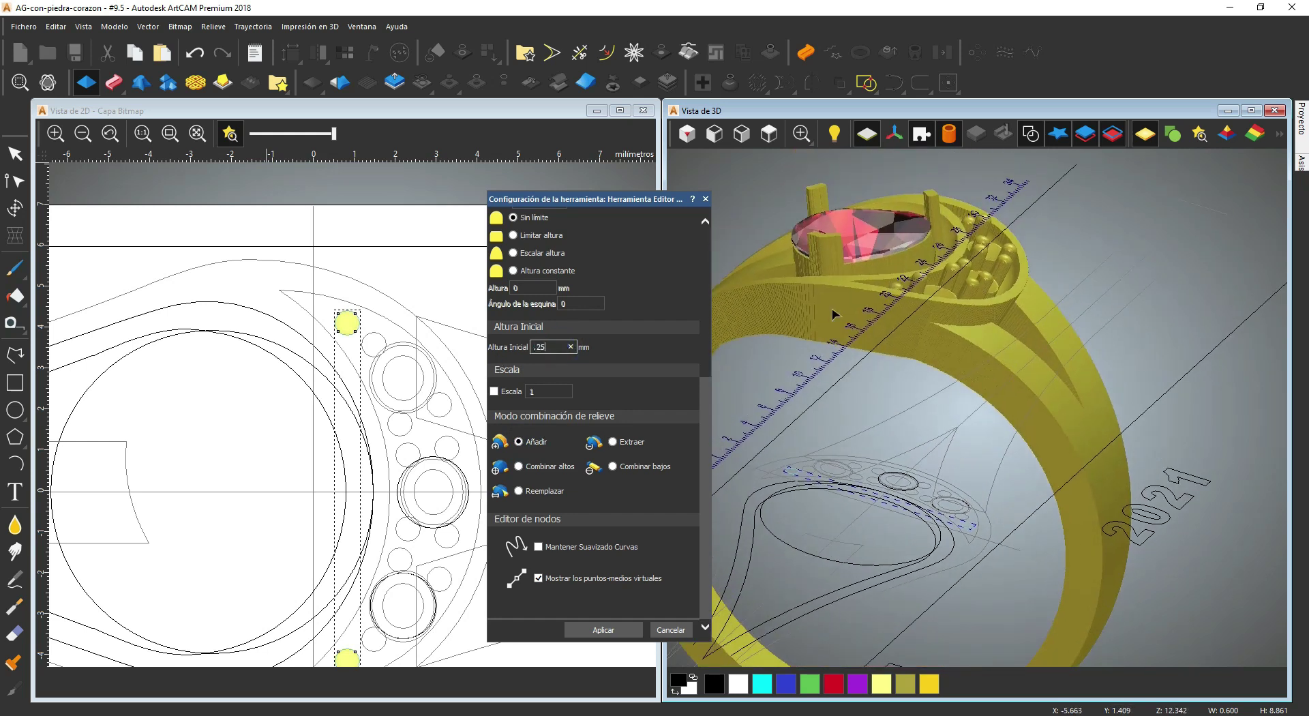
pyautogui.moveTo(835, 314); pyautogui.dragTo(860, 319)
pyautogui.click(638, 627)
# Step: Combine the visible front relief layers into one layer and cut holes through the centres of the three round stone seats
pyautogui.moveTo(933, 392); pyautogui.dragTo(995, 388)
pyautogui.scroll(-3, 954, 402)
pyautogui.moveTo(1301, 122)
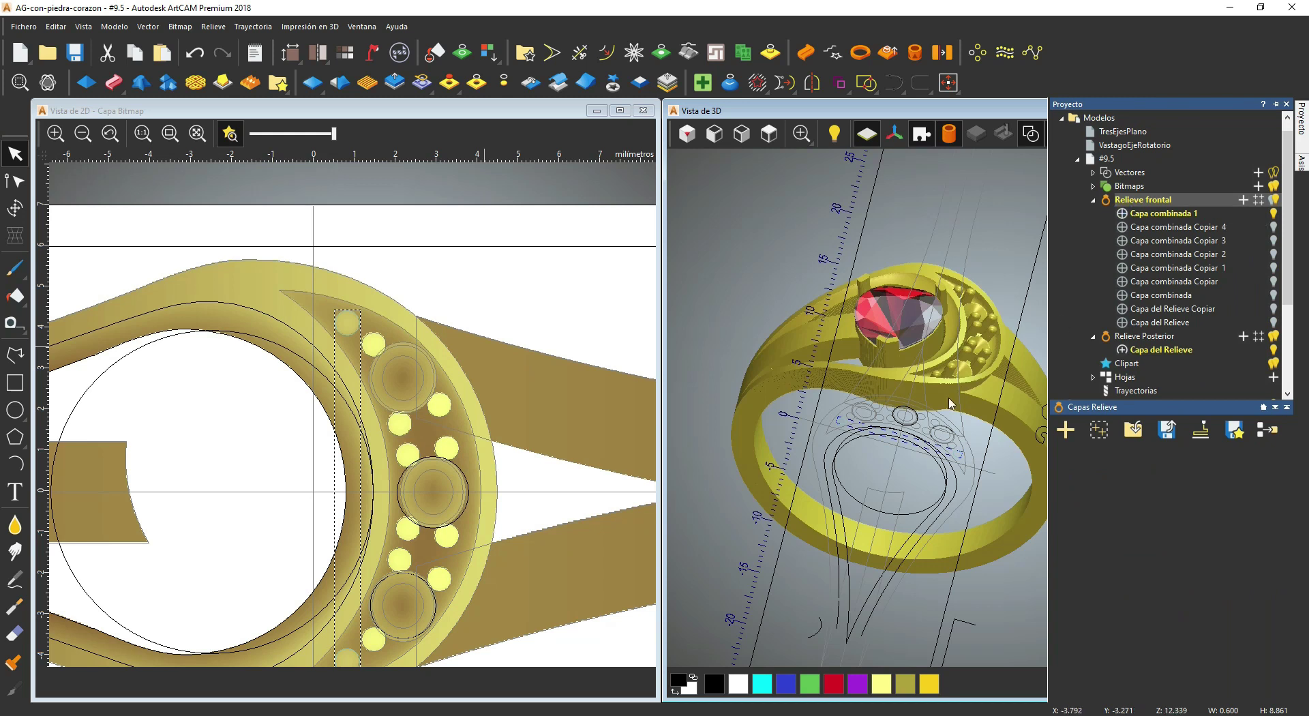
pyautogui.click(449, 257)
pyautogui.moveTo(996, 395); pyautogui.dragTo(1023, 381)
# Step: Preview the ring's triangle mesh and review its weight and the available metals
pyautogui.click(400, 53)
pyautogui.click(322, 557)
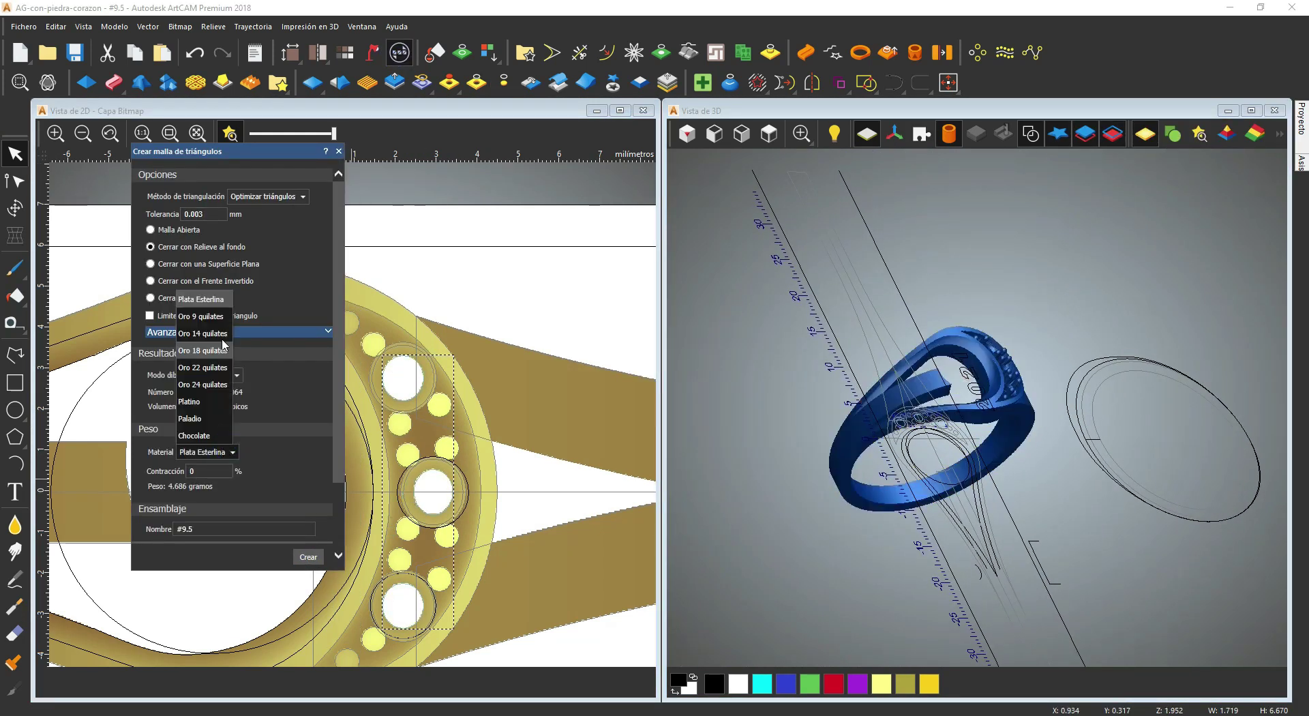
pyautogui.click(338, 151)
# Step: Add the assembled heart-stone setting to the ring relief and hide the assembly parts in the 3D view
pyautogui.moveTo(1300, 117)
pyautogui.scroll(-1, 1167, 272)
pyautogui.rightClick(1135, 291)
pyautogui.click(1220, 439)
pyautogui.click(1272, 295)
pyautogui.moveTo(1289, 239)
pyautogui.mouseDown()
pyautogui.moveTo(1288, 262)
pyautogui.moveTo(1288, 232)
pyautogui.mouseUp()
pyautogui.rightClick(1126, 309)
pyautogui.click(1173, 417)
# Step: Hide the vectors in the 3D view and save the ring model
pyautogui.moveTo(811, 580); pyautogui.dragTo(954, 531)
pyautogui.scroll(5, 886, 286)
pyautogui.click(1031, 134)
pyautogui.click(508, 270)
pyautogui.click(75, 53)
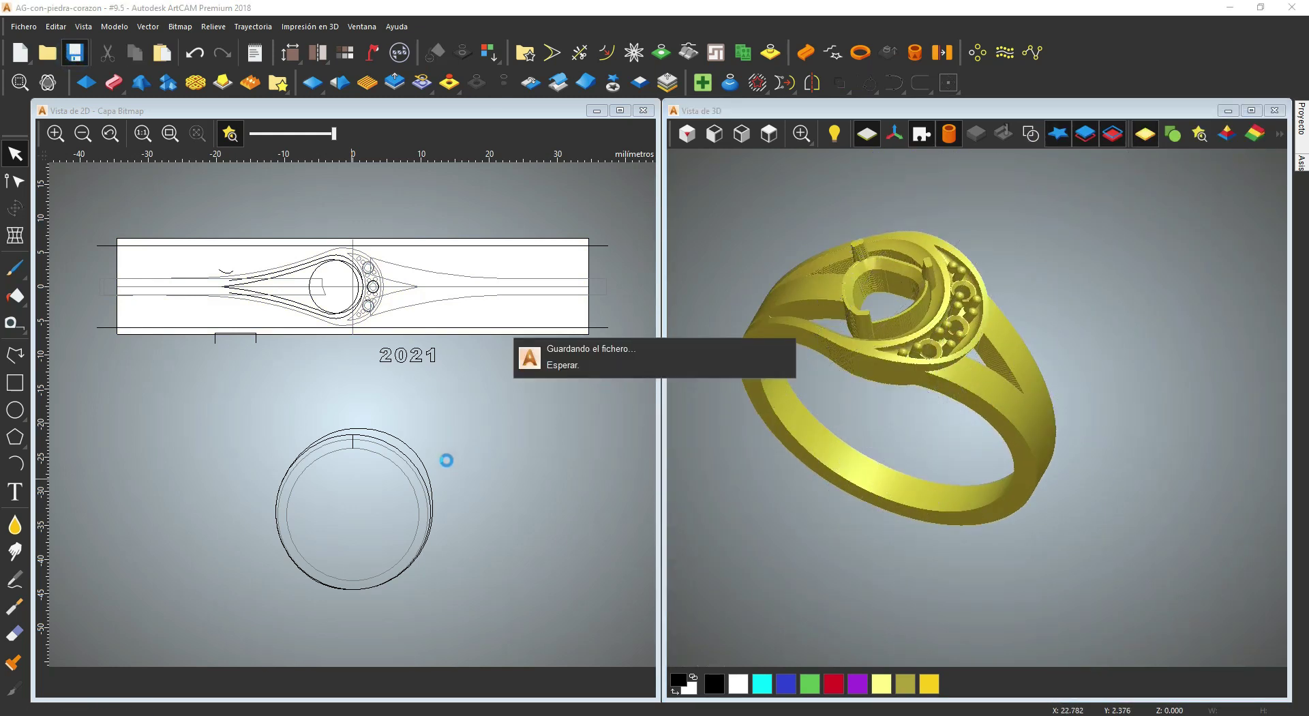
# Step: Preview the completed ring's triangle mesh with its sterling silver weight and inspect the ring from several angles
pyautogui.click(399, 53)
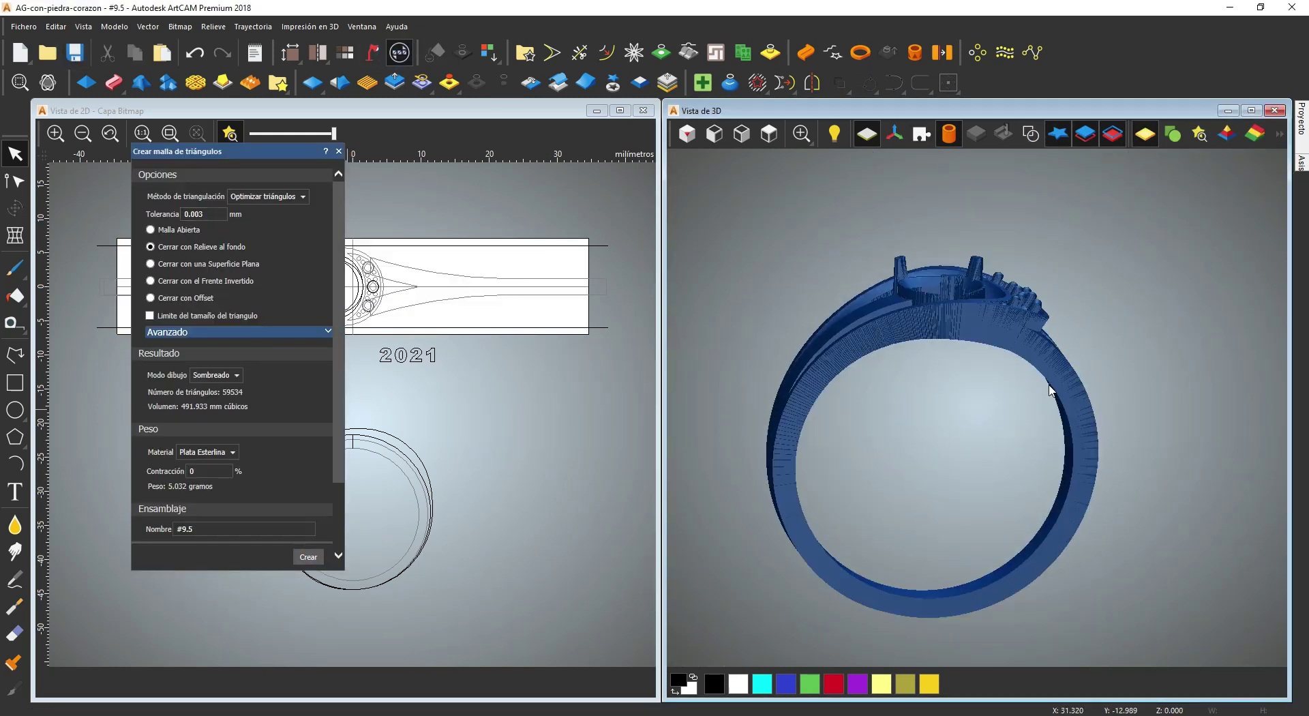
pyautogui.click(338, 151)
pyautogui.moveTo(985, 482); pyautogui.dragTo(1036, 511)
pyautogui.scroll(3, 954, 409)
pyautogui.moveTo(396, 272); pyautogui.dragTo(372, 277, button='middle')
pyautogui.click(372, 250)
# Step: Save the model, check the reference photo of the ring for its engraved text and return to ArtCAM
pyautogui.click(75, 52)
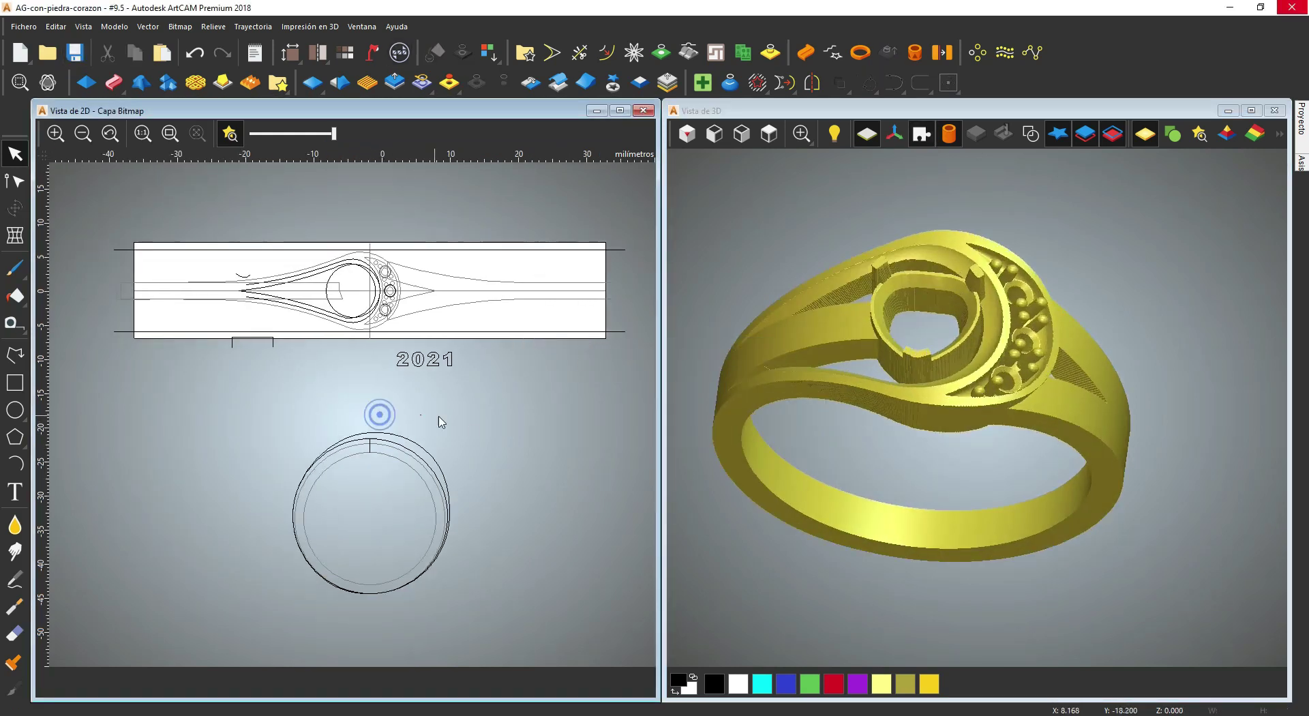
pyautogui.click(700, 712)
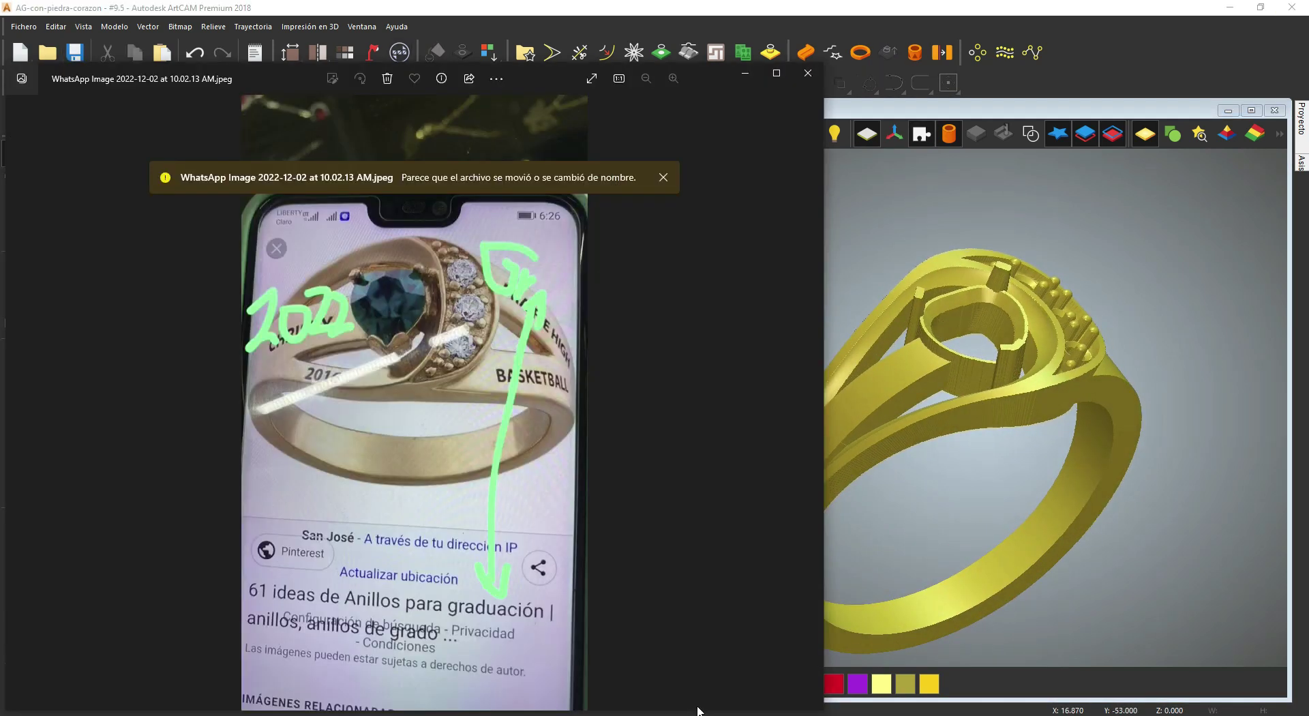
pyautogui.click(996, 9)
# Step: Copy the 2021 text from below the ring layout onto the shanks on both sides of the heart stone
pyautogui.scroll(1, 528, 368)
pyautogui.scroll(-2, 544, 368)
pyautogui.scroll(2, 371, 381)
pyautogui.moveTo(443, 399); pyautogui.dragTo(333, 370)
pyautogui.keyDown('ctrl'); pyautogui.moveTo(418, 403); pyautogui.dragTo(443, 271); pyautogui.keyUp('ctrl')
pyautogui.scroll(1, 431, 229)
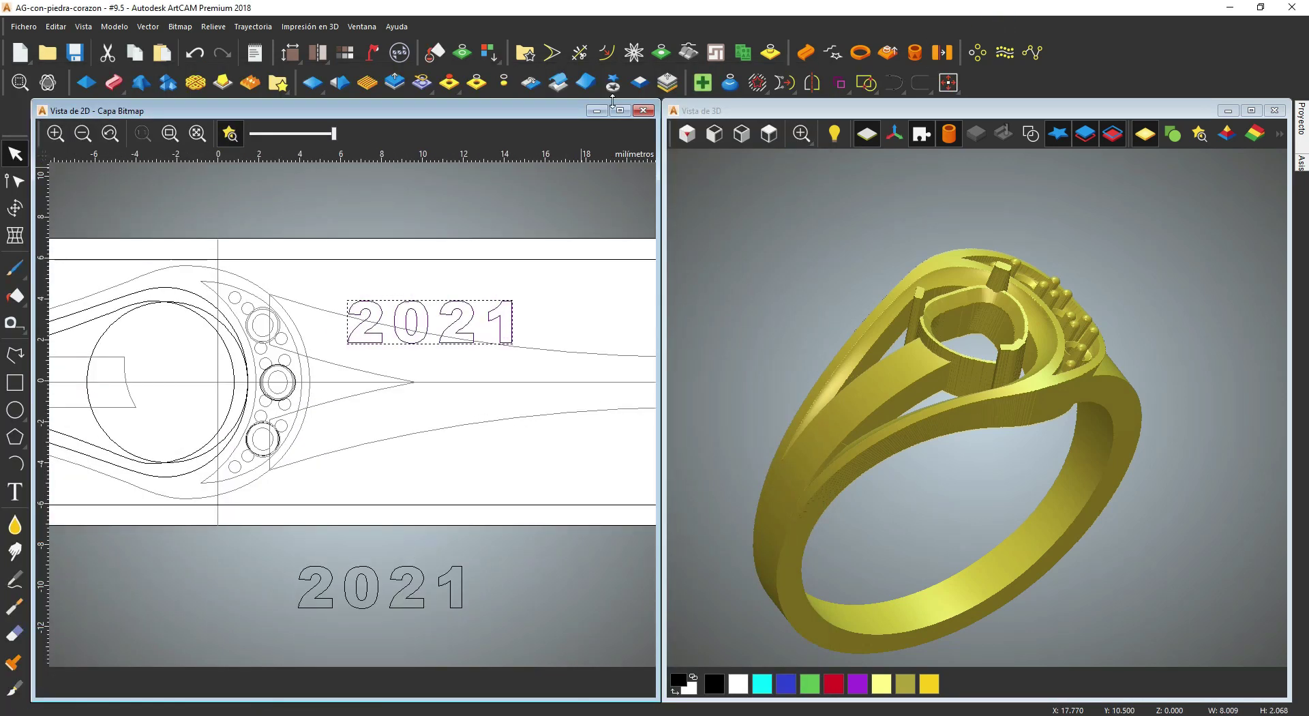
# Step: Maximize the 2D view, save the model and replace the 2021 text beside the crescent with GRADUACION
pyautogui.click(620, 111)
pyautogui.click(75, 52)
pyautogui.click(14, 490)
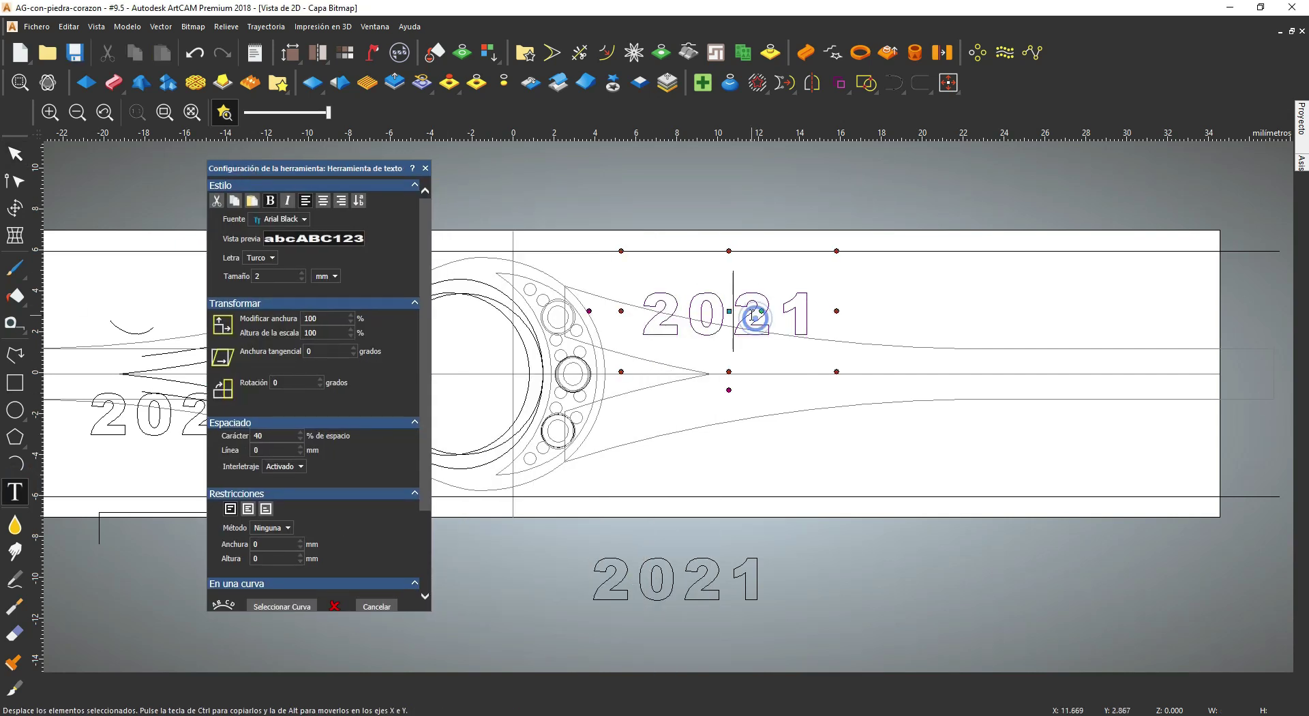
pyautogui.moveTo(686, 315); pyautogui.dragTo(866, 306)
pyautogui.write('GRADUACION')
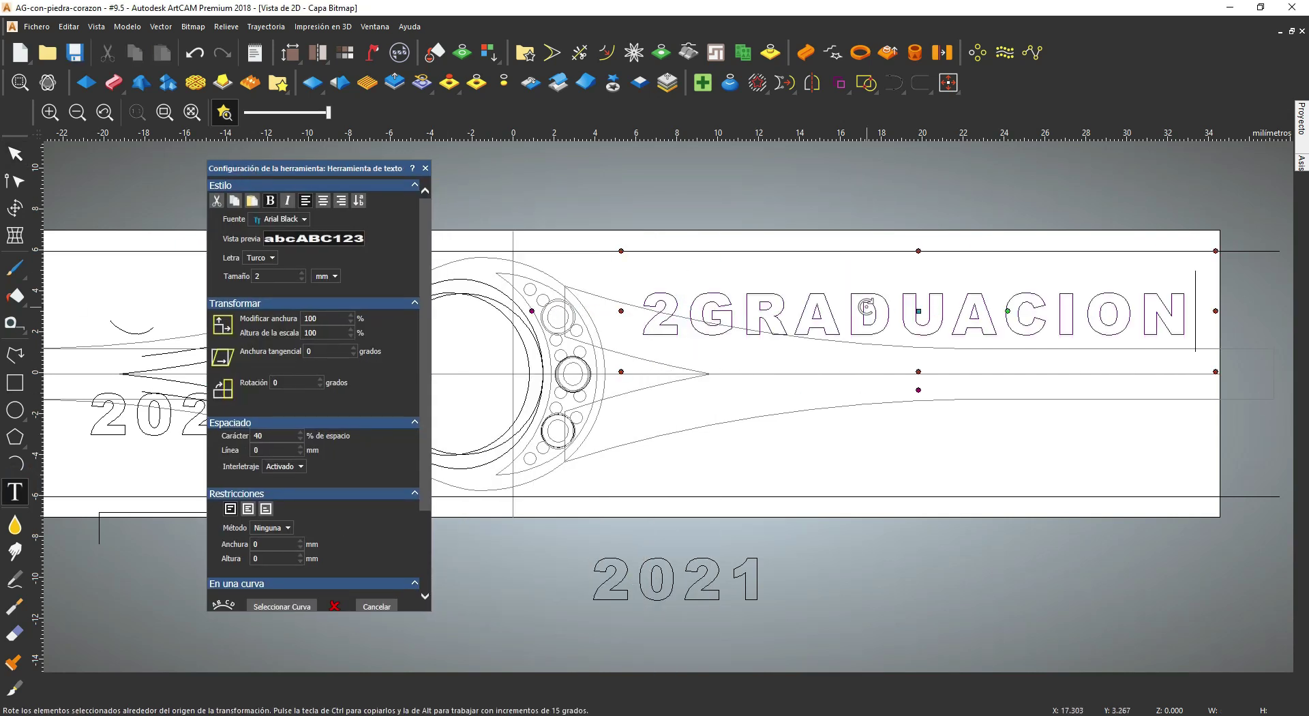
pyautogui.scroll(-5, 395, 433)
pyautogui.click(368, 596)
pyautogui.moveTo(660, 361); pyautogui.dragTo(692, 404, button='middle')
pyautogui.click(748, 335)
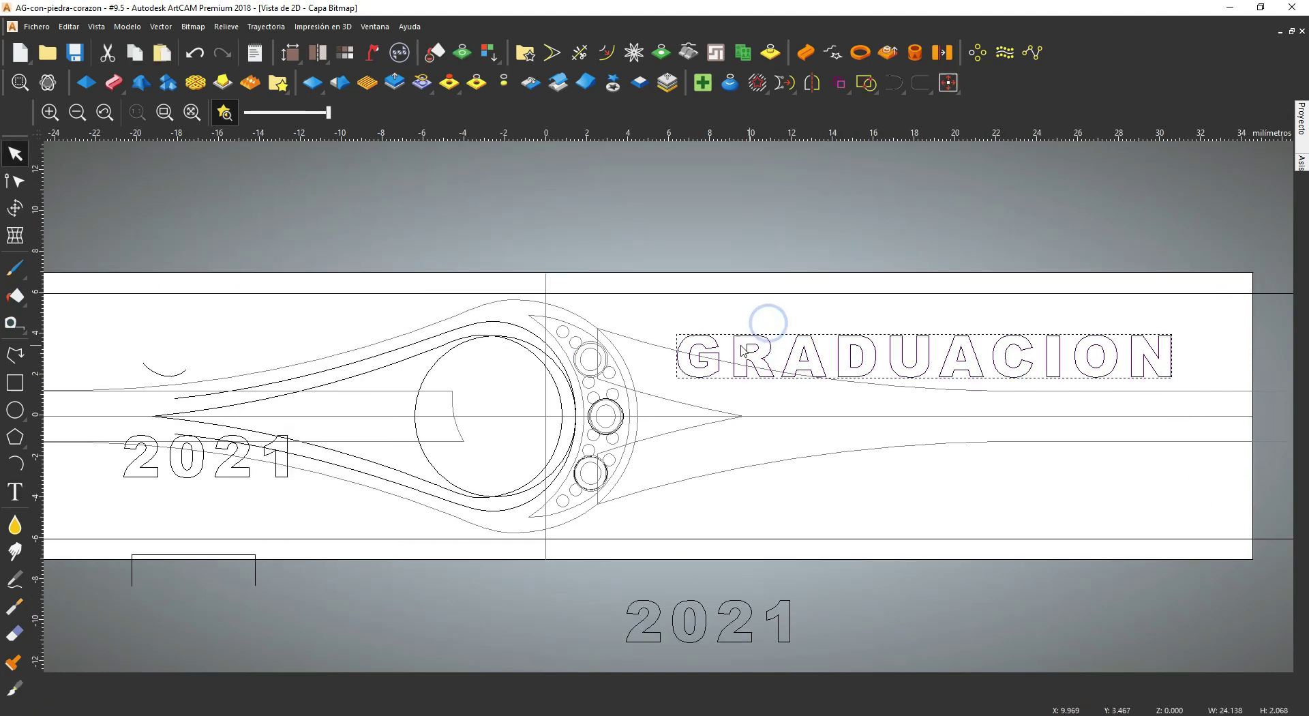
# Step: Set the GRADUACION text to 1.4 mm size and 18 % character spacing, and copy it to the opposite shank below the 2021 text
pyautogui.click(11, 488)
pyautogui.hotkey('ctrl', 'a')
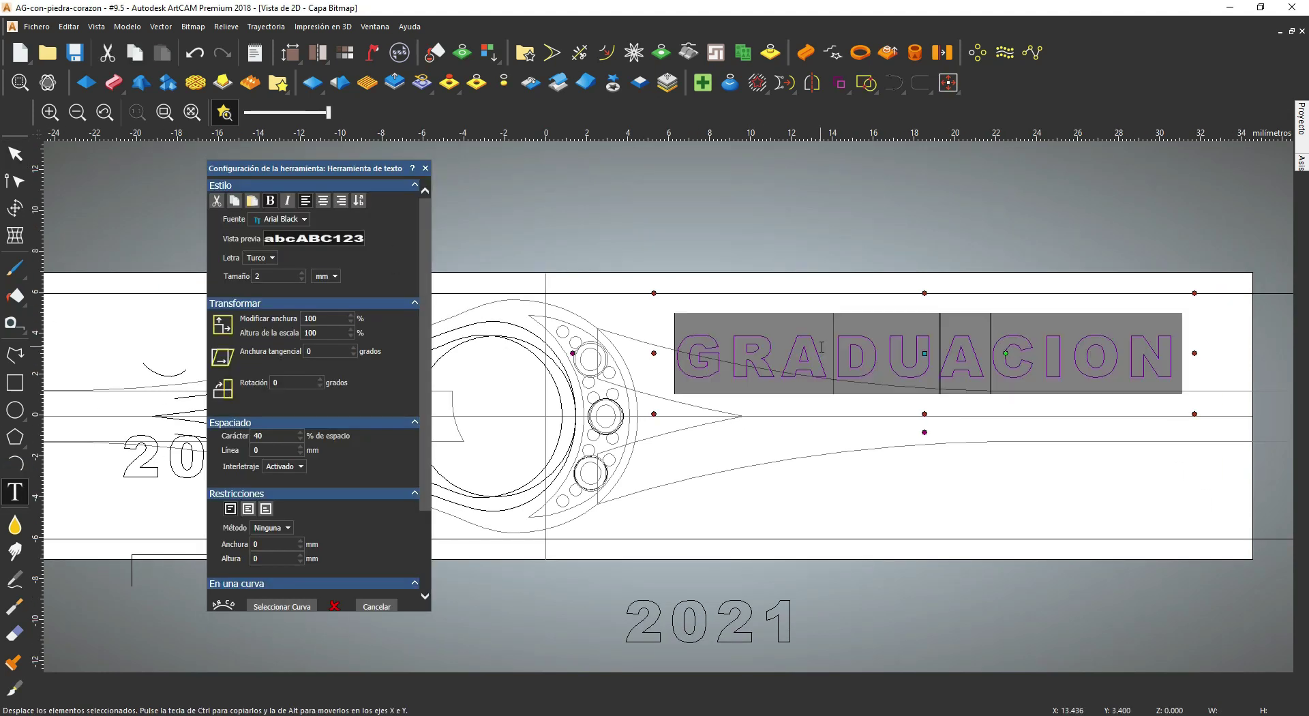
pyautogui.write('1.')
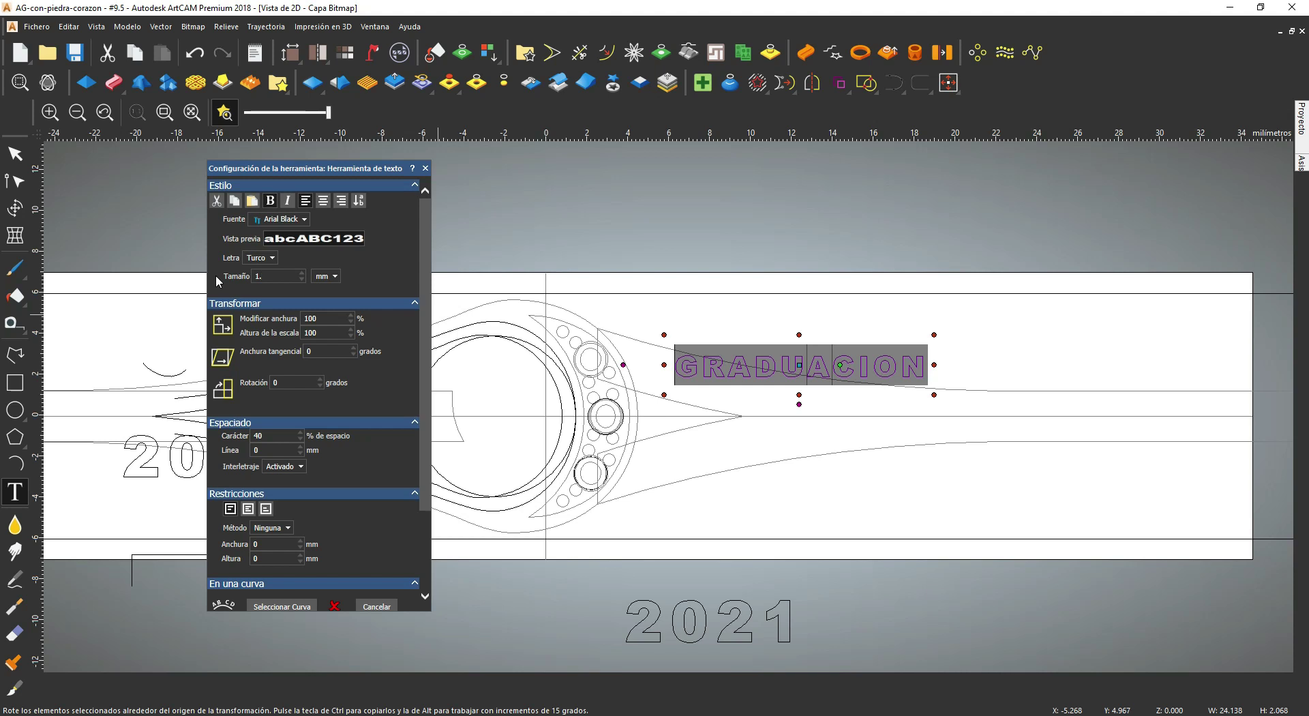
pyautogui.write('5')
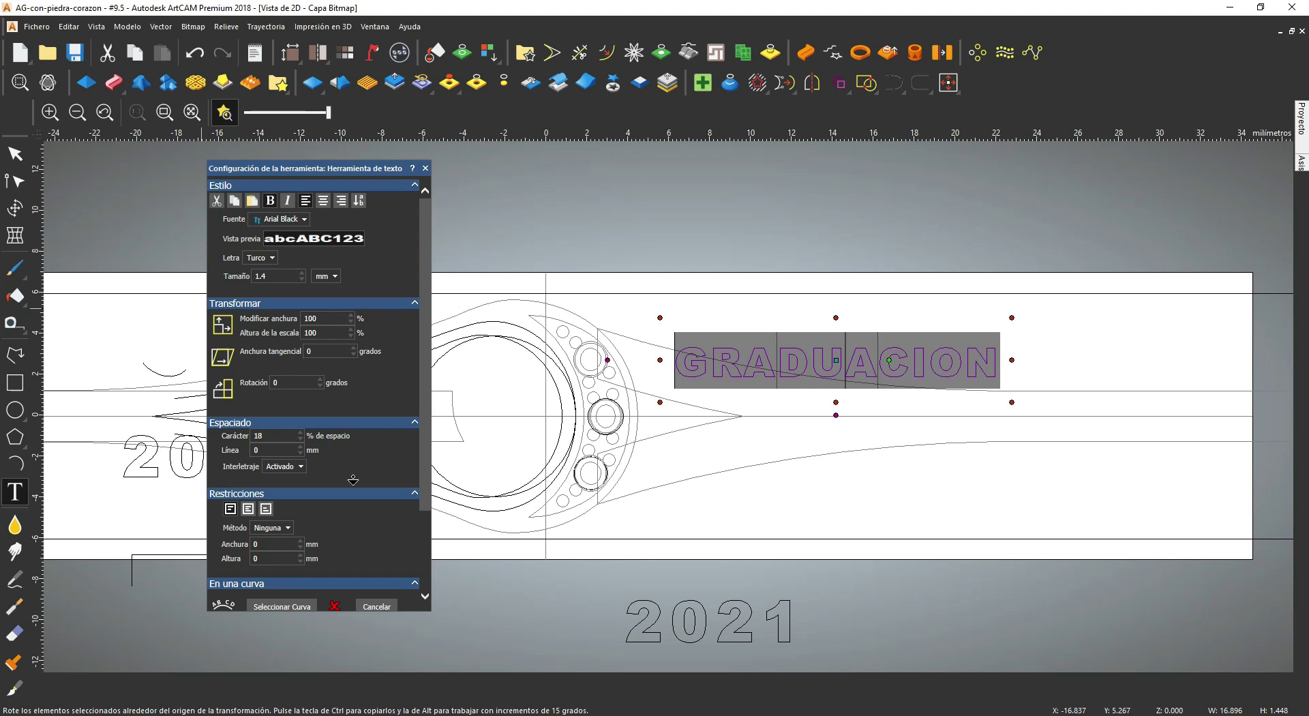
pyautogui.press('Escape')
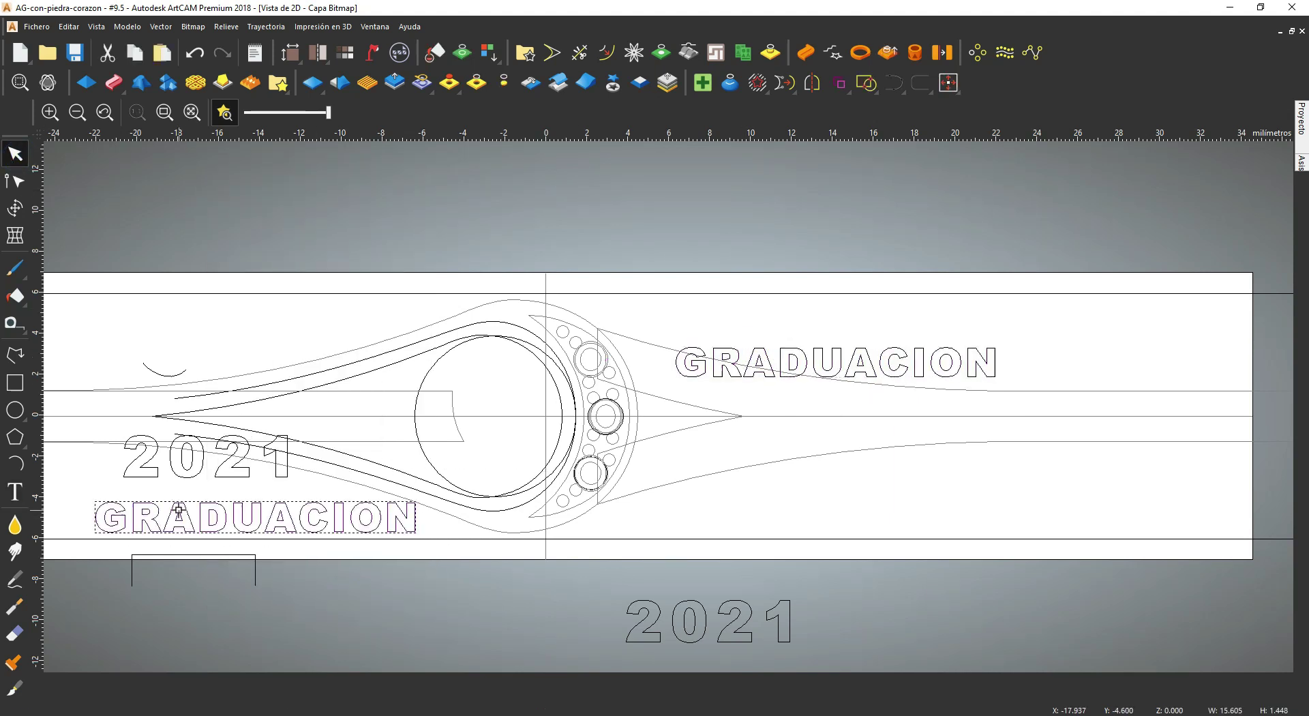
# Step: Change the copied text to 2022, centre it on the shank opposite the crescent and delete the spare 2021 text there
pyautogui.click(15, 491)
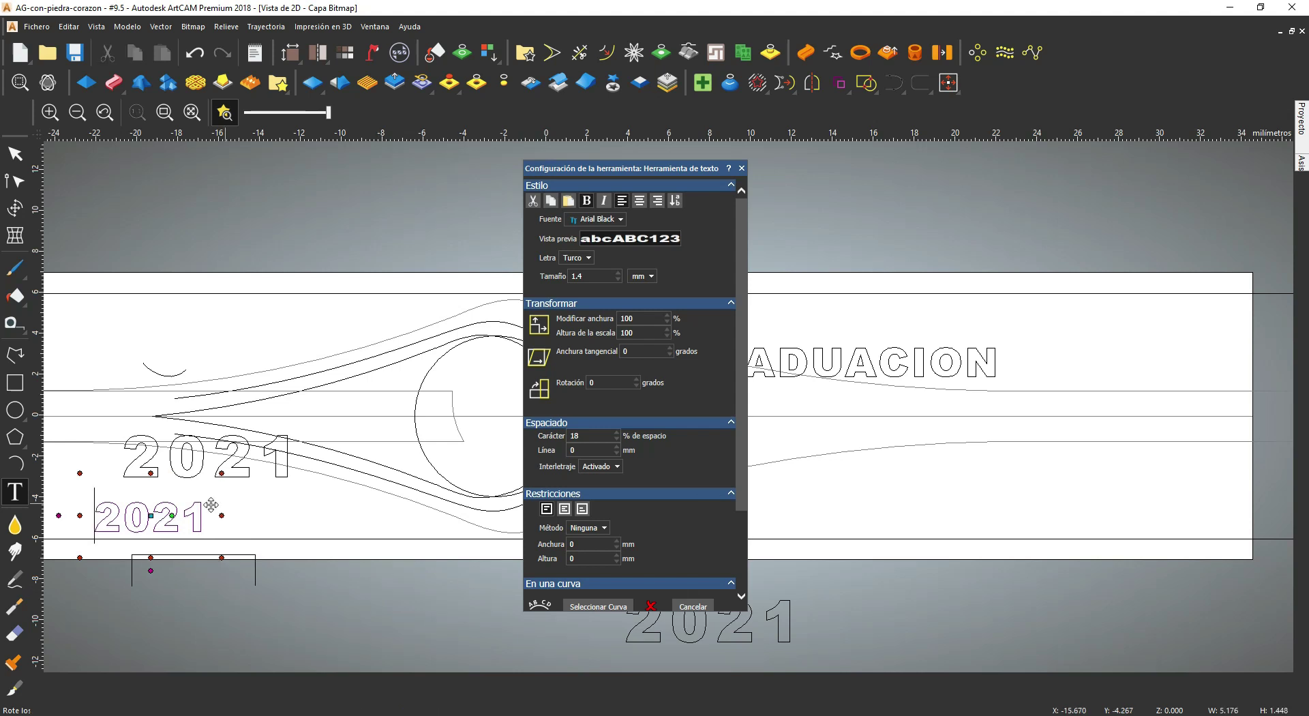
pyautogui.press('Escape')
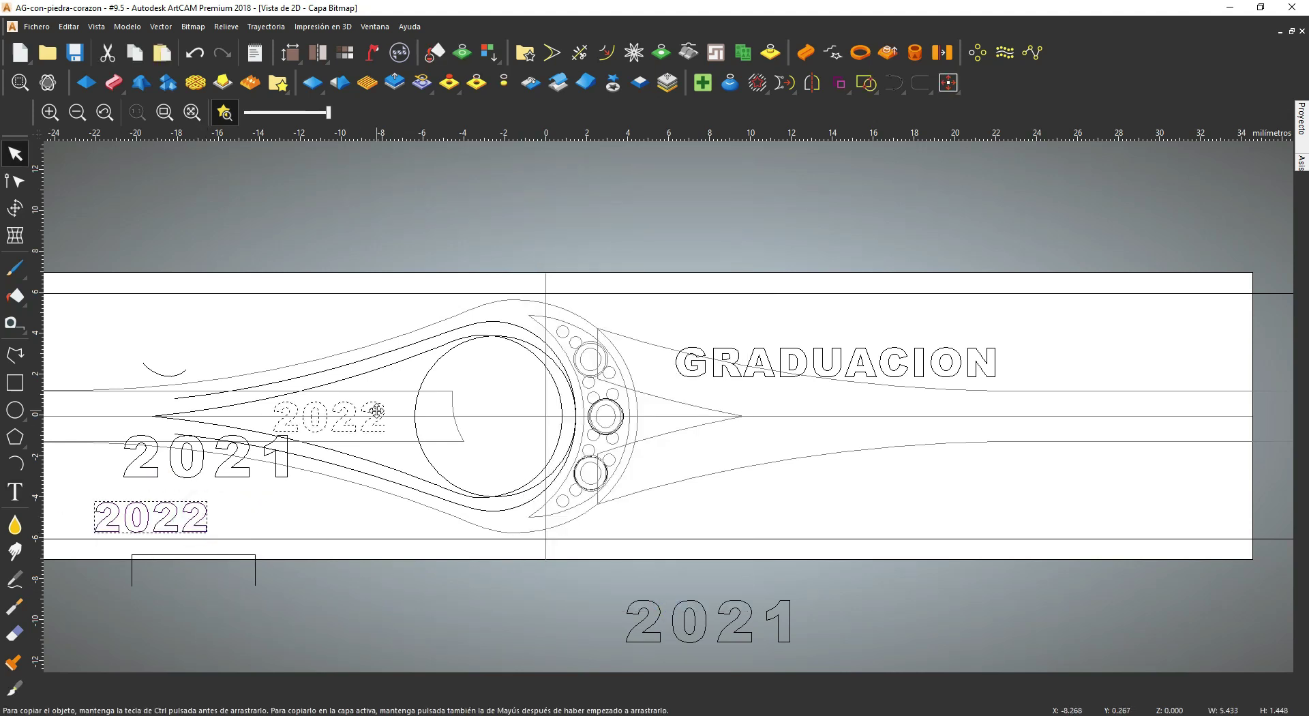
pyautogui.press('Delete')
pyautogui.moveTo(389, 484); pyautogui.dragTo(464, 502, button='middle')
pyautogui.moveTo(934, 377); pyautogui.dragTo(748, 395, button='middle')
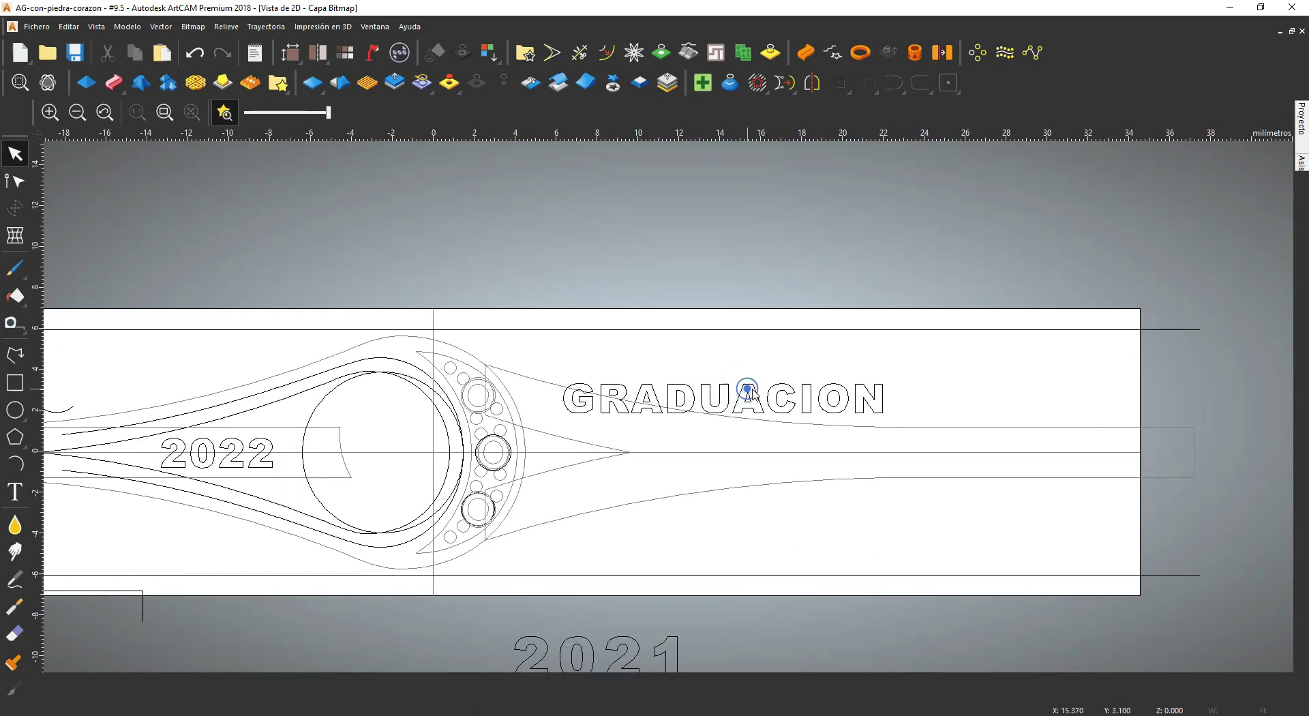
# Step: Move GRADUACION onto the shank's centre line and draw an arc of about 68.6 mm radius along the shank's upper edge
pyautogui.moveTo(749, 417); pyautogui.dragTo(751, 437)
pyautogui.click(446, 715)
pyautogui.click(859, 20)
pyautogui.click(15, 464)
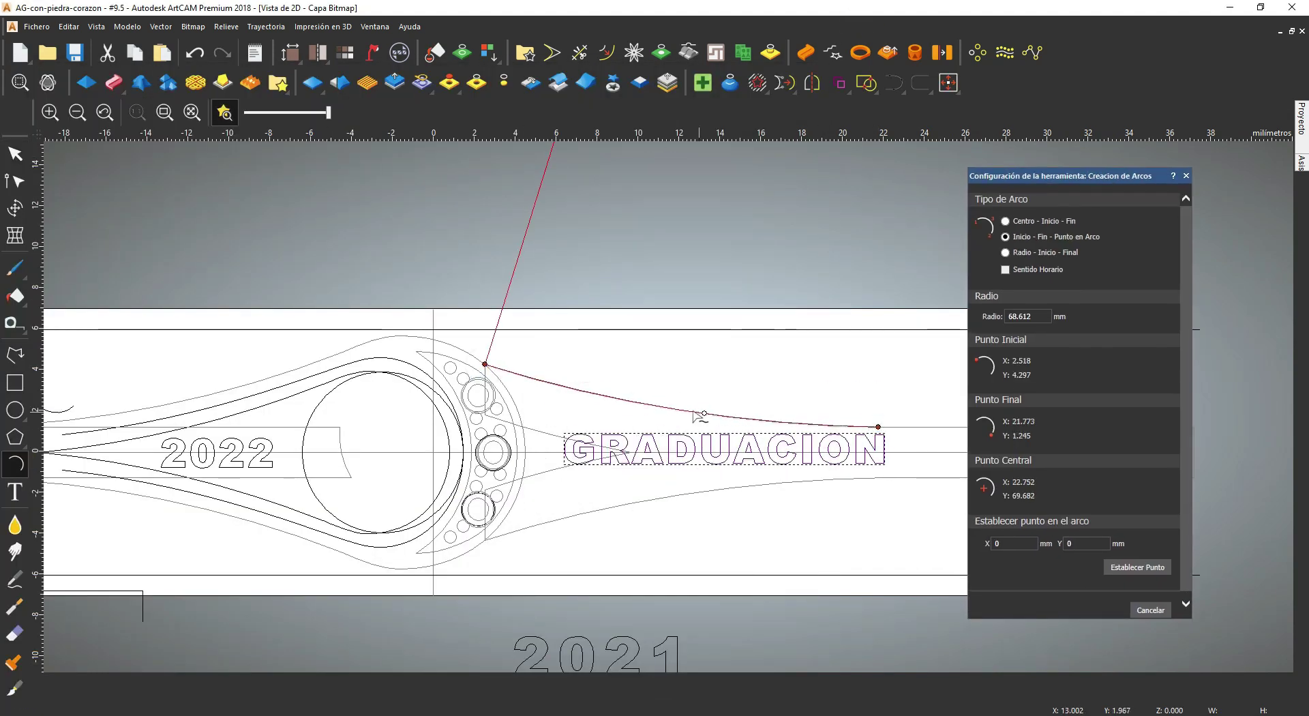
pyautogui.click(1186, 175)
# Step: Fit the GRADUACION text to the arc along the shank's upper edge and set its curve position to -1.8 mm
pyautogui.scroll(1, 637, 387)
pyautogui.click(10, 490)
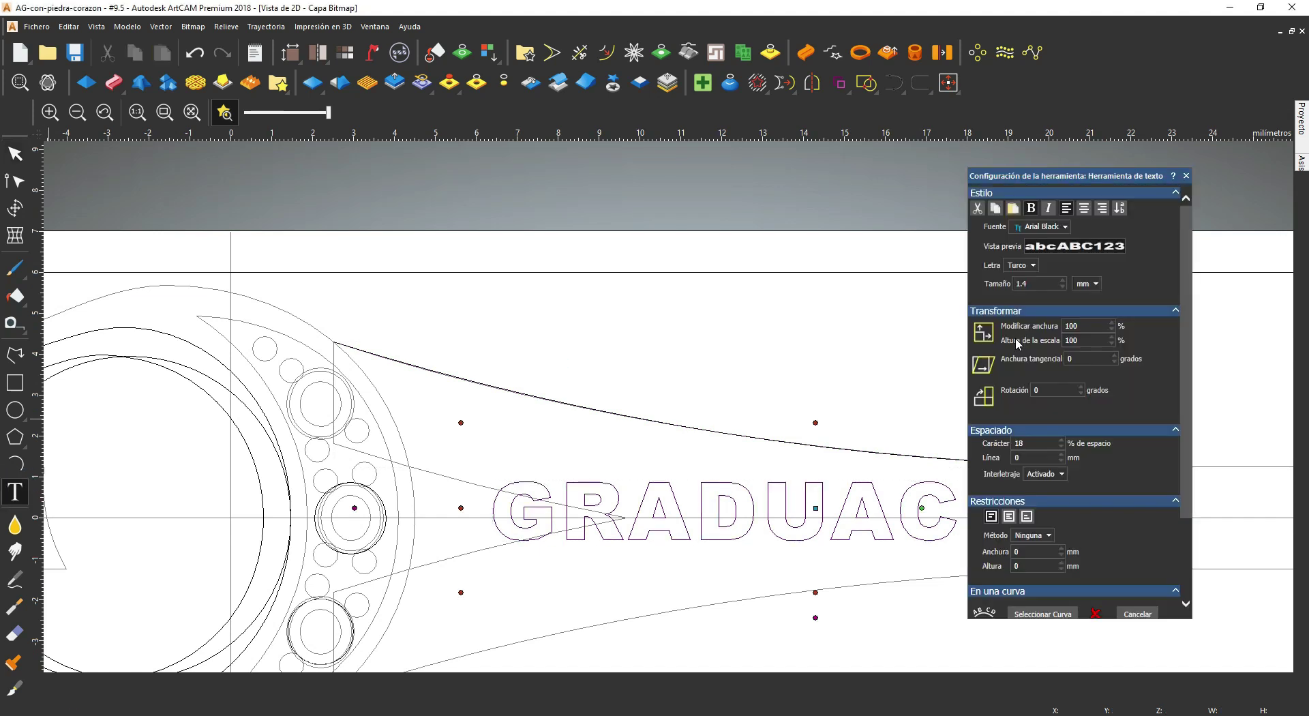
pyautogui.click(799, 445)
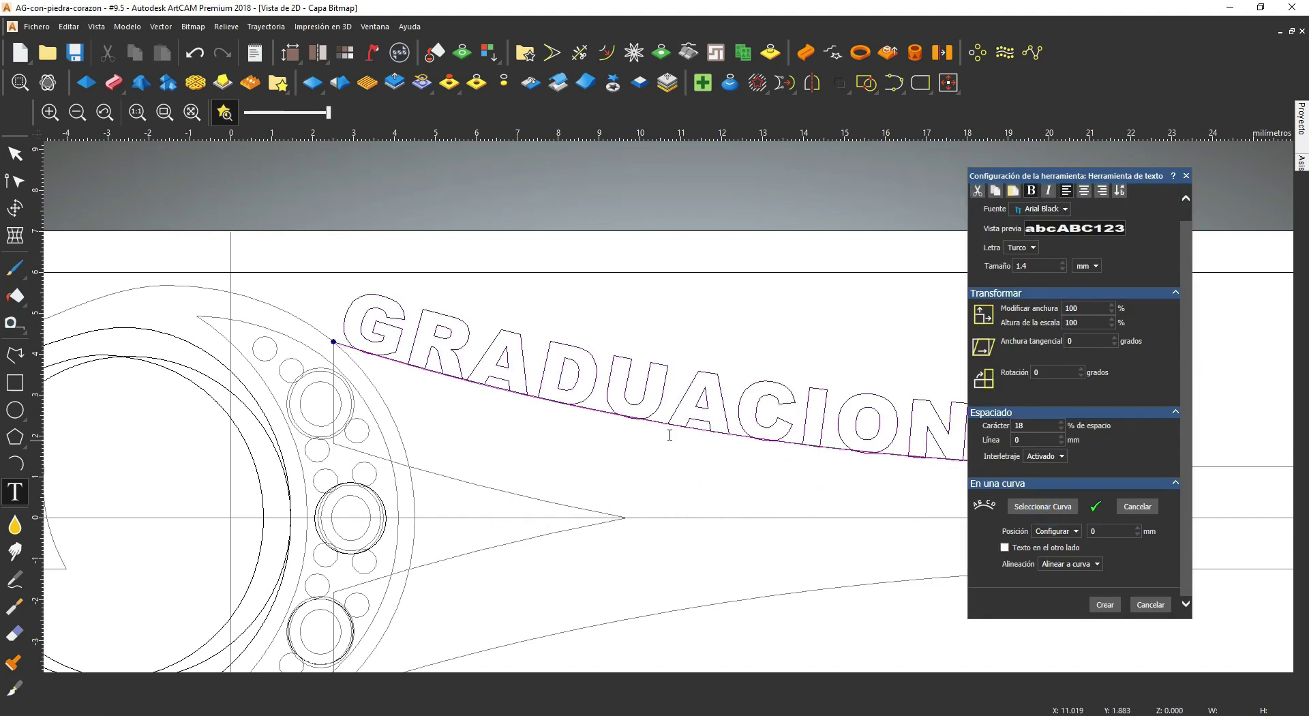
pyautogui.click(1137, 527)
pyautogui.click(1137, 534)
pyautogui.click(1137, 533)
pyautogui.write('1.8')
pyautogui.moveTo(1108, 532); pyautogui.dragTo(1070, 532)
pyautogui.write('-1.8')
# Step: Slide the curved GRADUACION text along the arc away from the crescent and compare it with the reference photo
pyautogui.moveTo(798, 525); pyautogui.dragTo(548, 452, button='middle')
pyautogui.moveTo(220, 311); pyautogui.dragTo(247, 317)
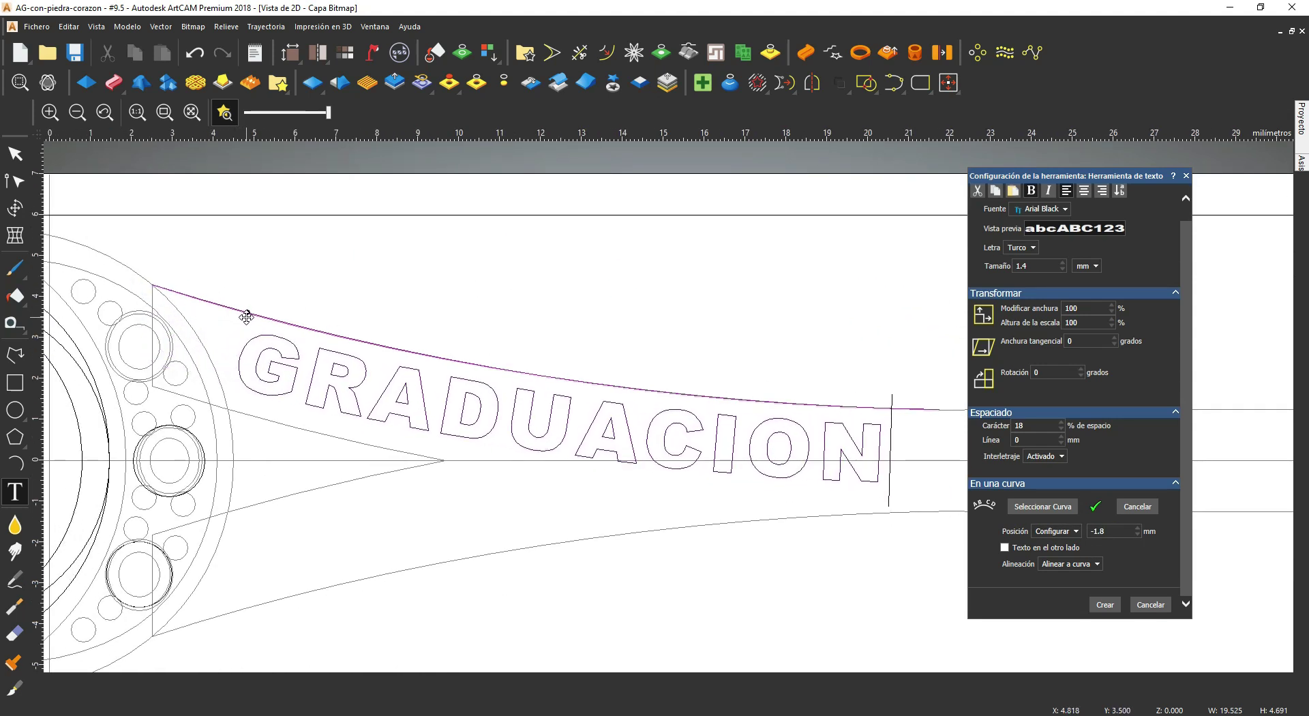
pyautogui.click(658, 714)
pyautogui.click(657, 715)
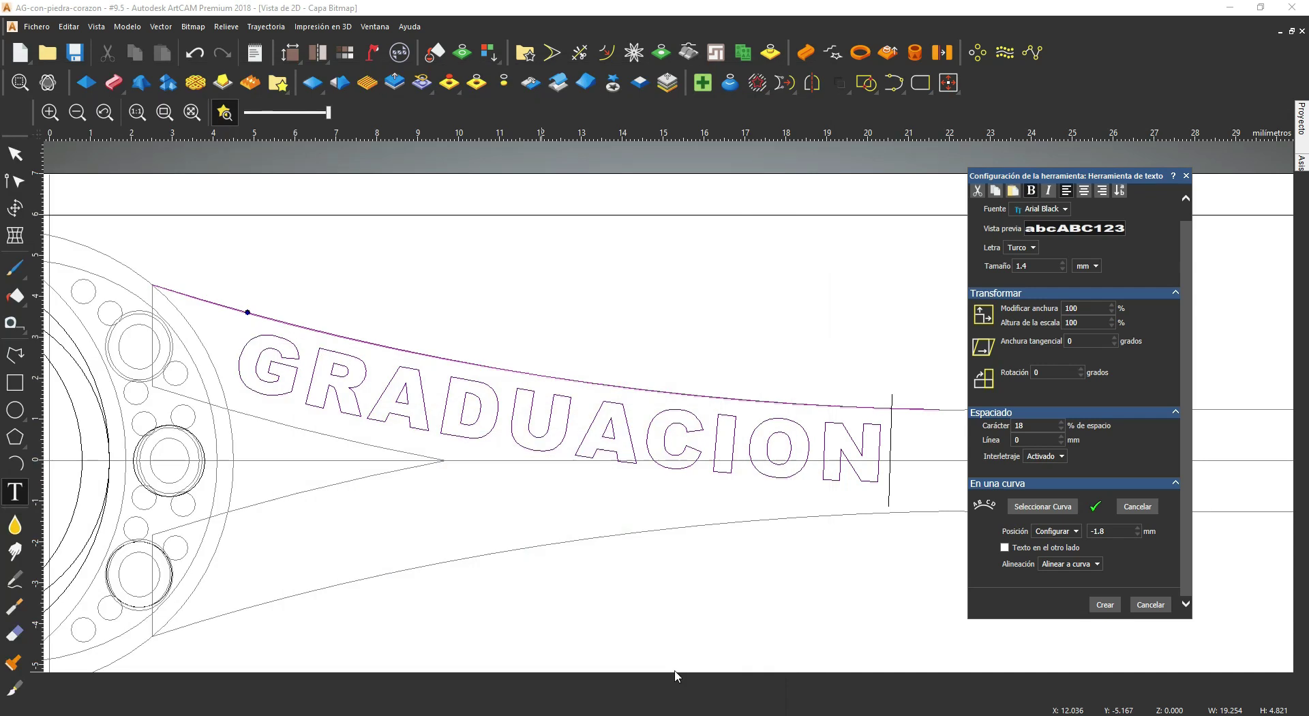
pyautogui.click(4, 165)
# Step: Narrow the straight GRADUACION text to a width of about 12.07 mm while keeping its height
pyautogui.click(595, 429)
pyautogui.press('t')
pyautogui.moveTo(952, 453); pyautogui.dragTo(805, 453)
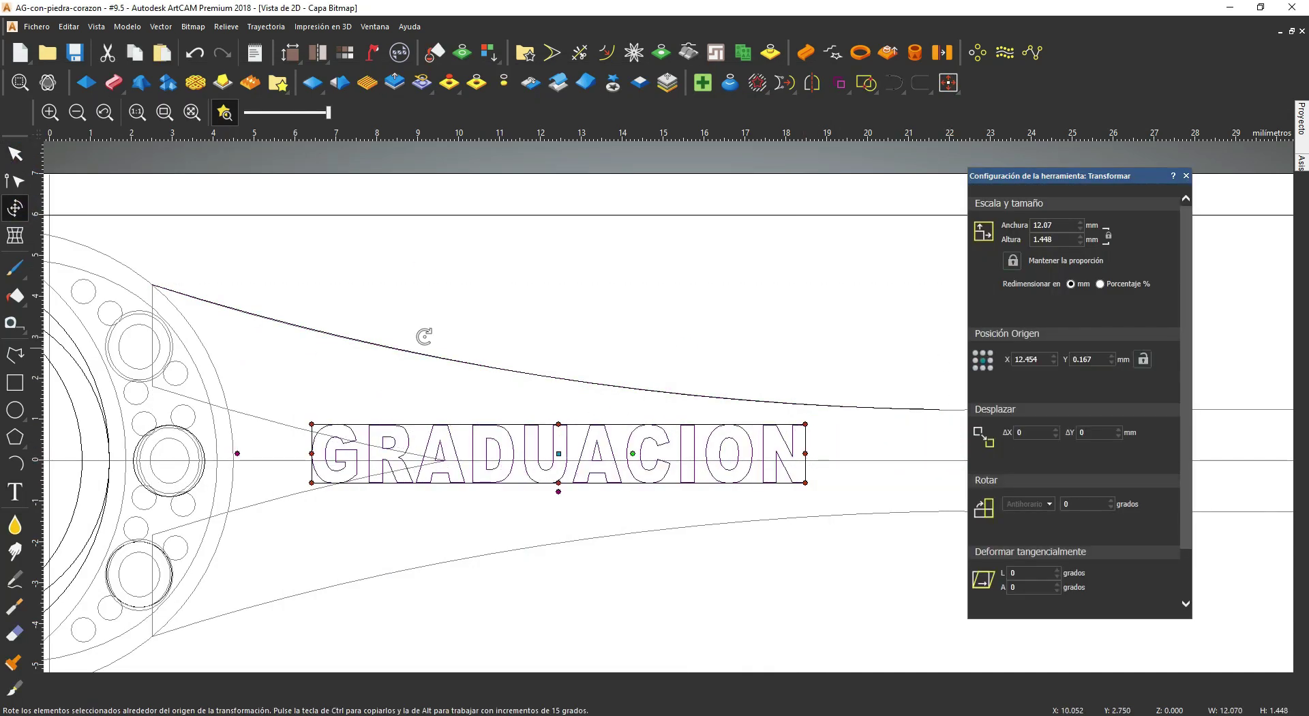
pyautogui.click(15, 155)
# Step: Fit the narrowed GRADUACION text to the arc and slide it along the curve away from the crescent
pyautogui.click(15, 491)
pyautogui.scroll(-3, 1042, 528)
pyautogui.click(1052, 524)
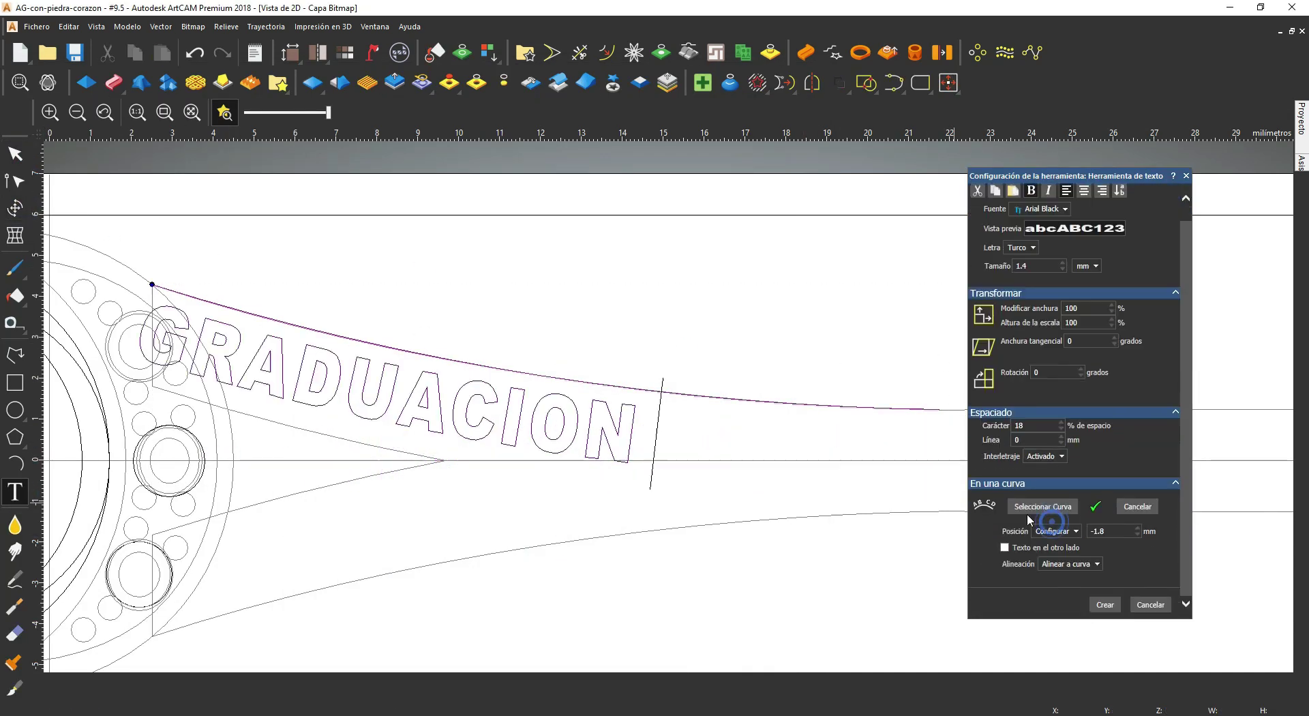
pyautogui.moveTo(152, 285); pyautogui.dragTo(252, 313)
pyautogui.click(1165, 604)
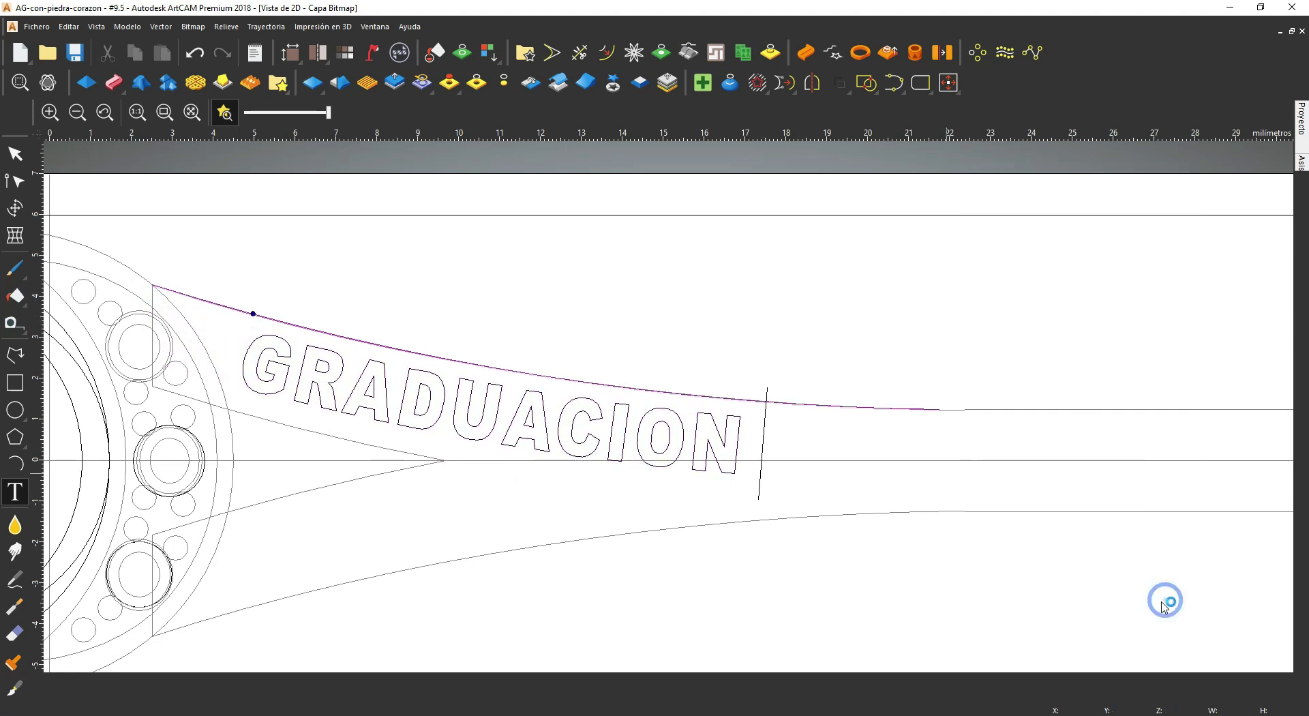
# Step: Narrow the straight GRADUACION text further, refit it to the shank's upper arc and slide it along the curve away from the crescent
pyautogui.click(777, 426)
pyautogui.press('t')
pyautogui.moveTo(805, 454); pyautogui.dragTo(697, 453)
pyautogui.click(15, 155)
pyautogui.click(15, 492)
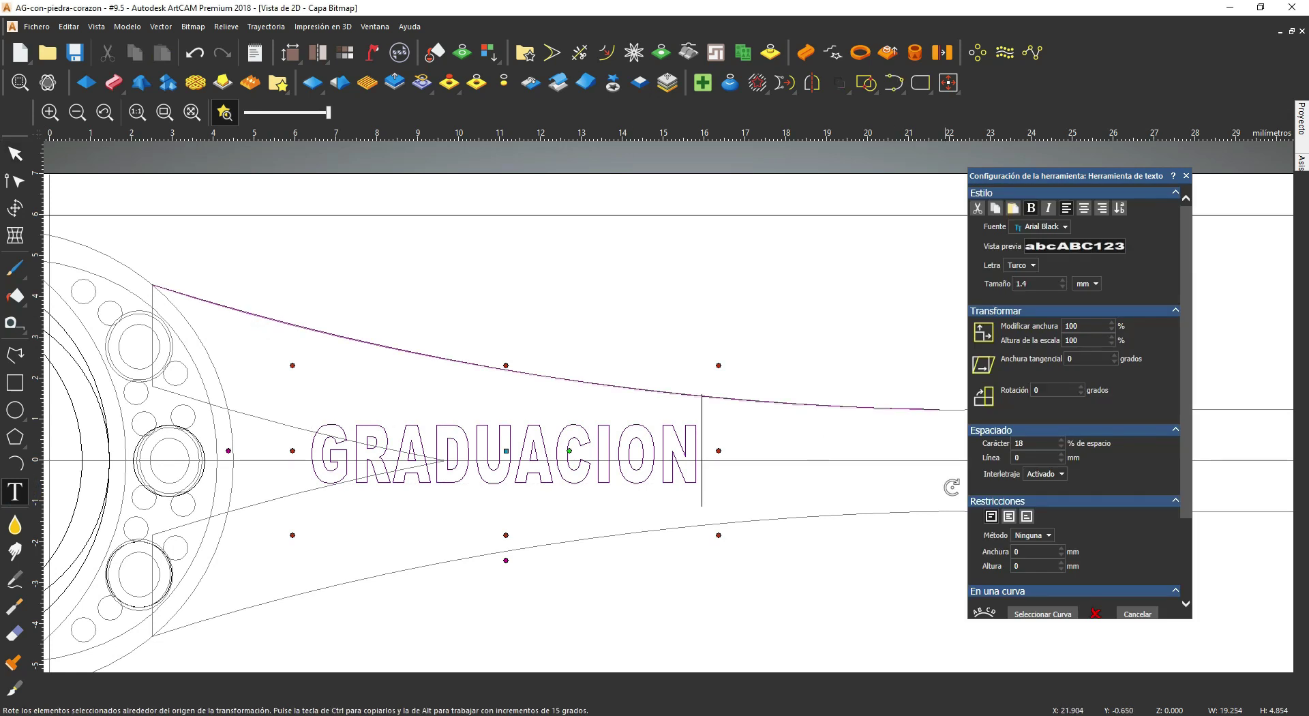
pyautogui.click(1042, 613)
pyautogui.moveTo(152, 283); pyautogui.dragTo(243, 310)
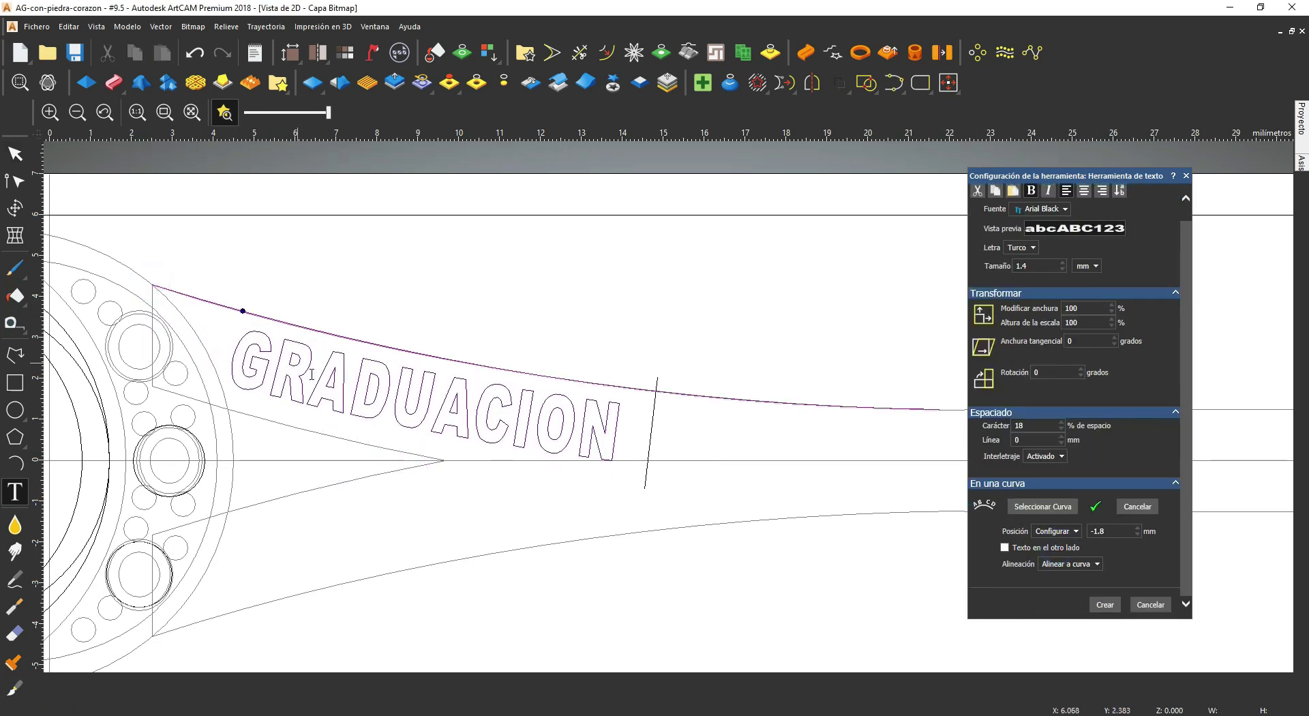
# Step: Set the GRADUACION text's character spacing to 10%, adjust its start point slightly along the arc and create the curved text
pyautogui.scroll(2, 340, 387)
pyautogui.click(597, 422)
pyautogui.moveTo(1026, 425); pyautogui.dragTo(956, 434)
pyautogui.write('10')
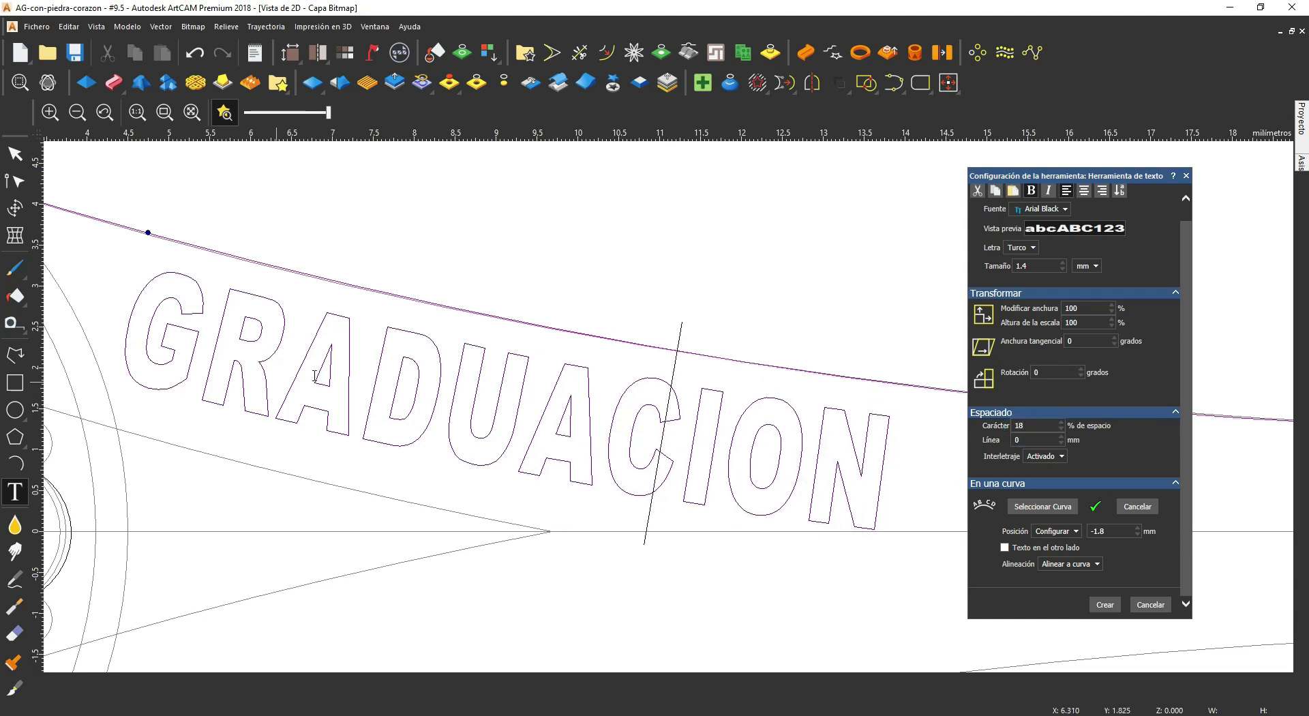
pyautogui.moveTo(148, 232); pyautogui.dragTo(155, 233)
pyautogui.click(1105, 603)
# Step: Centre the 2022 text vertically on the centreline of the opposite shank
pyautogui.scroll(-2, 668, 406)
pyautogui.moveTo(263, 433); pyautogui.dragTo(450, 416, button='middle')
pyautogui.scroll(1, 449, 415)
pyautogui.click(452, 415)
pyautogui.scroll(1, 409, 423)
pyautogui.rightClick(613, 398)
pyautogui.moveTo(711, 363)
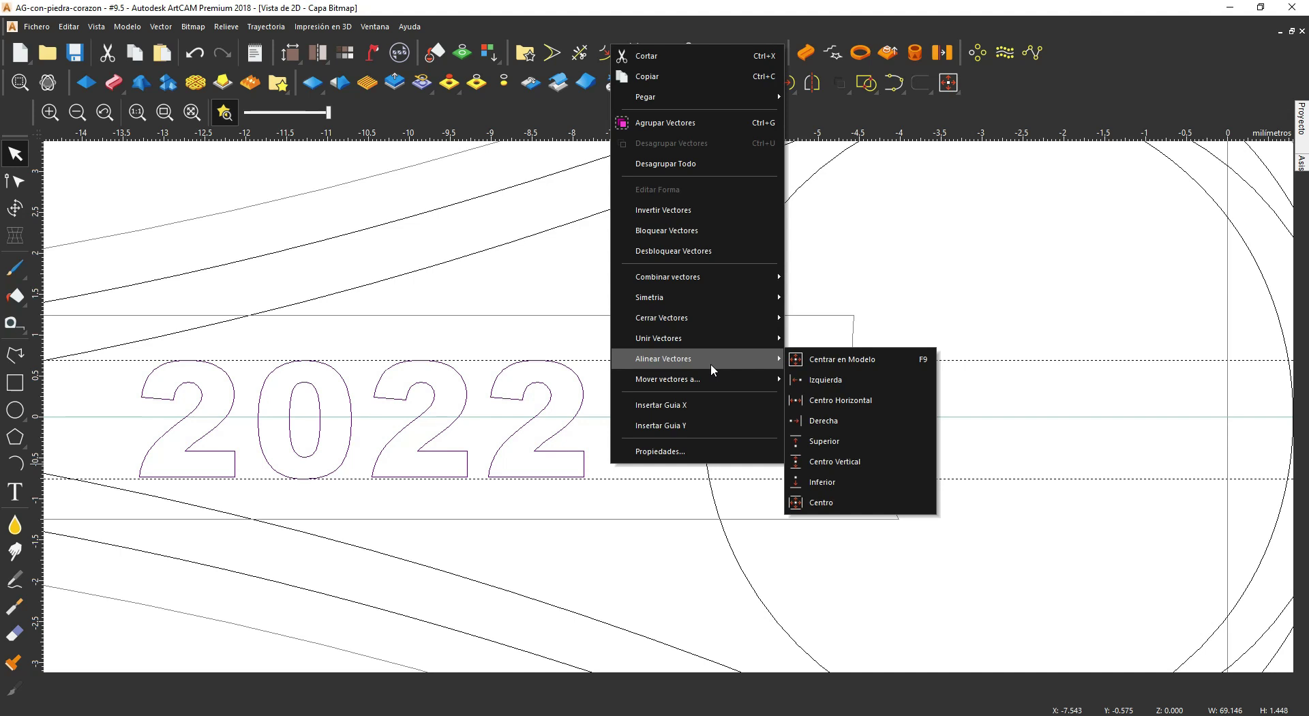
pyautogui.click(823, 420)
# Step: Set the character spacing of the whole 2022 text to 10% and create the edited text
pyautogui.doubleClick(533, 409)
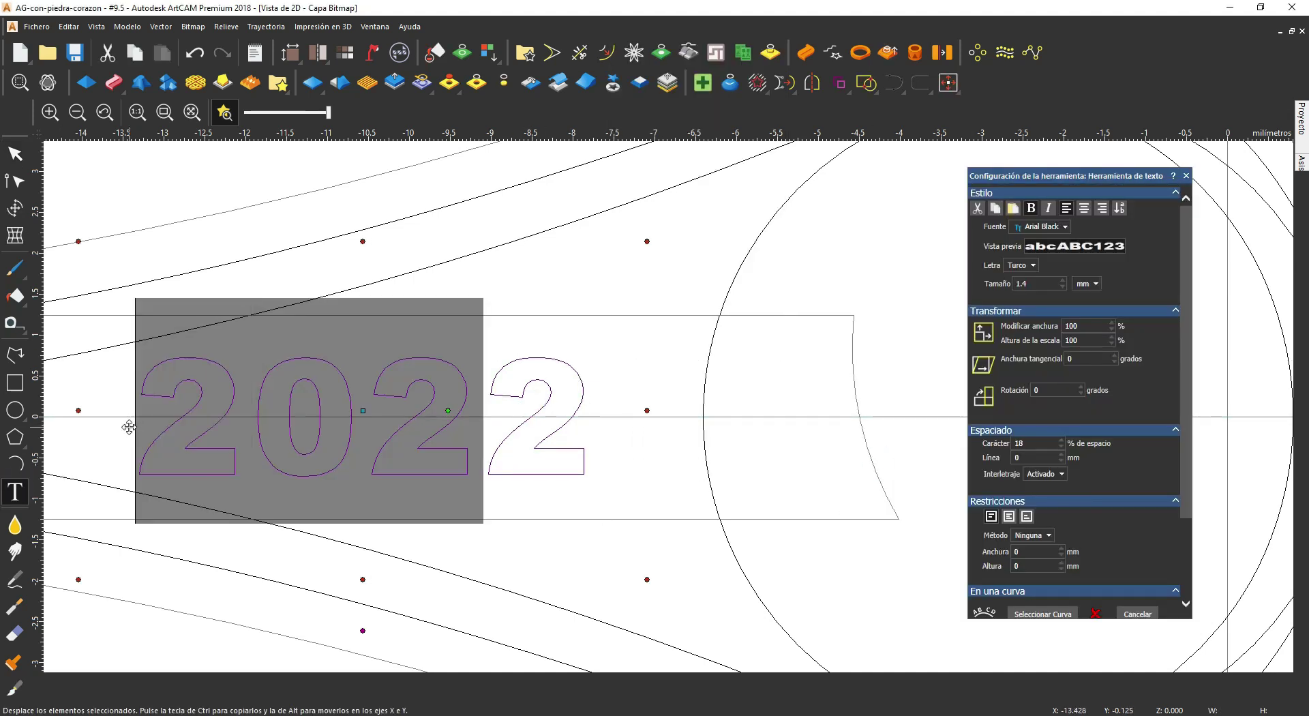
pyautogui.scroll(-8, 1037, 446)
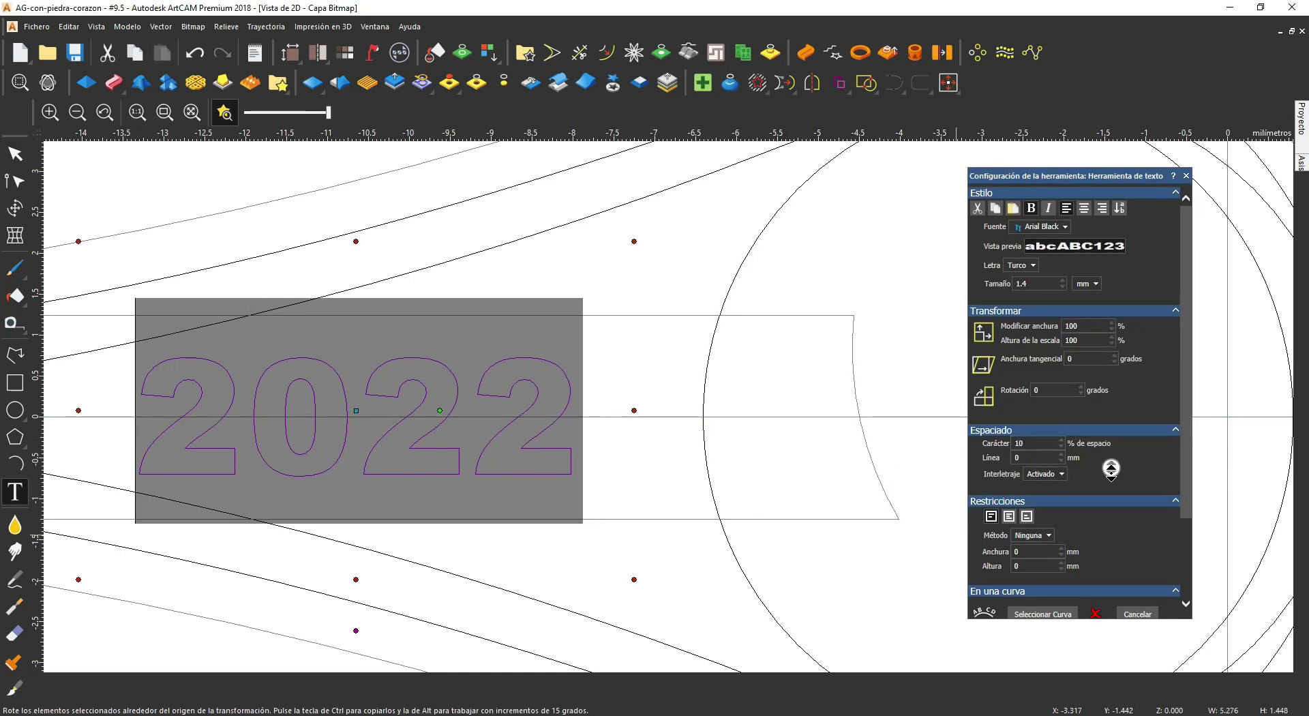
pyautogui.scroll(-3, 1111, 470)
pyautogui.click(1084, 605)
# Step: Move the 2022 text closer to the stone setting and align it vertically with the shank's centreline
pyautogui.moveTo(545, 421); pyautogui.dragTo(589, 422)
pyautogui.keyDown('shift'); pyautogui.click(642, 416); pyautogui.keyUp('shift')
pyautogui.rightClick(648, 431)
pyautogui.click(928, 386)
pyautogui.click(15, 208)
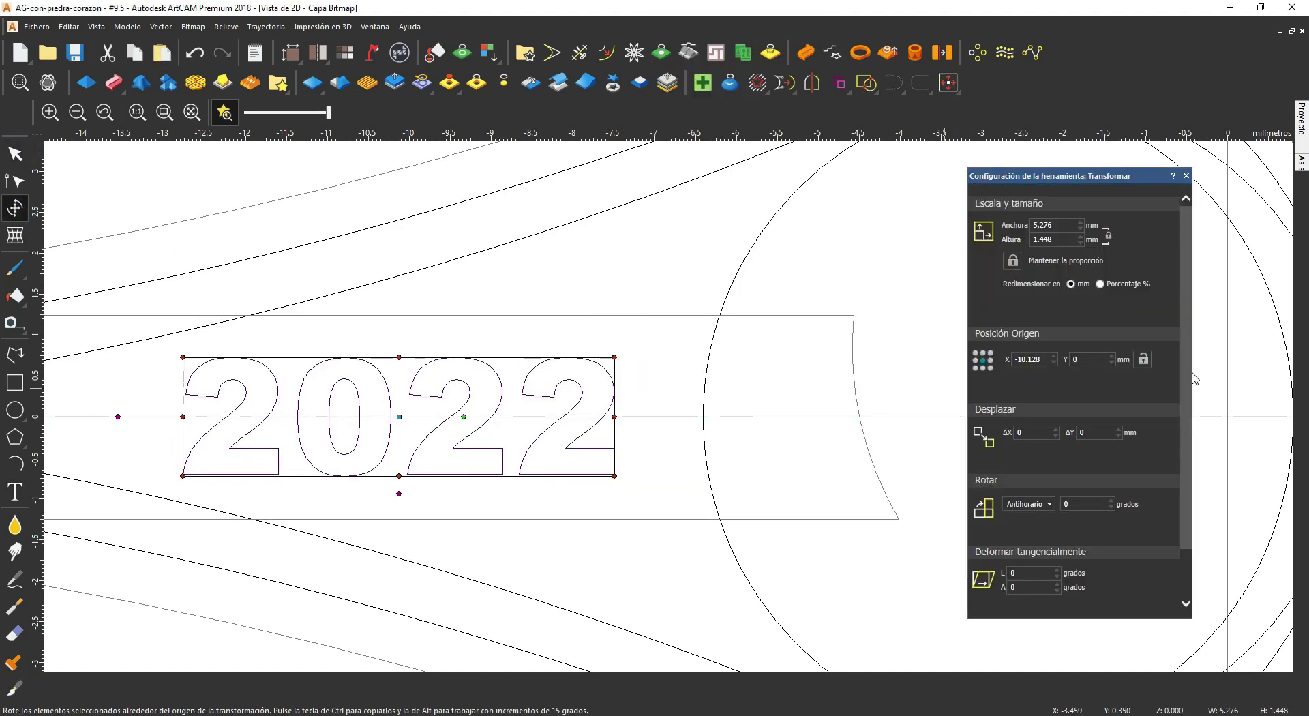
# Step: Select the 2022 and GRADUACION texts together and group their vectors
pyautogui.hotkey('ctrl', 'a')
pyautogui.press('Escape')
pyautogui.scroll(-3, 604, 378)
pyautogui.scroll(2, 671, 375)
pyautogui.keyDown('shift'); pyautogui.click(935, 280); pyautogui.keyUp('shift')
pyautogui.rightClick(931, 303)
pyautogui.click(983, 382)
# Step: Arrange the 2D and 3D views side by side and display the ring relief behind the vectors in the 2D view
pyautogui.click(375, 26)
pyautogui.click(416, 99)
pyautogui.moveTo(298, 338); pyautogui.dragTo(177, 287, button='middle')
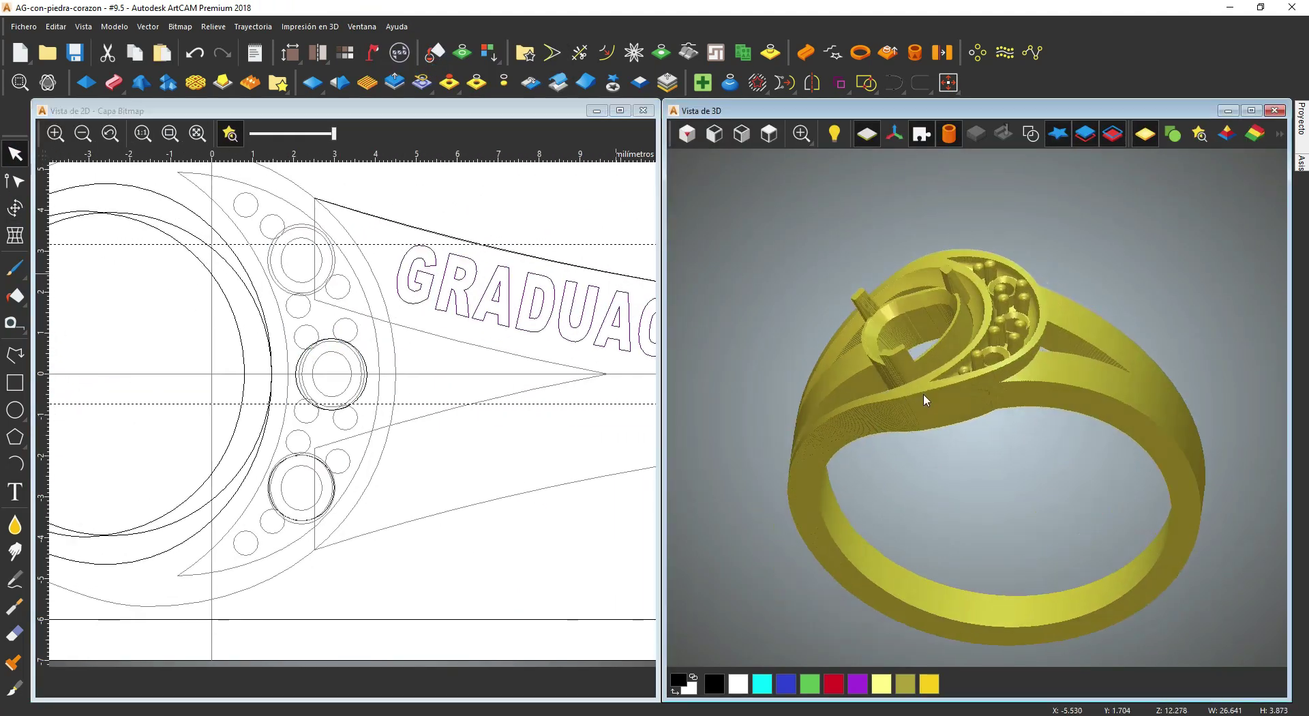
pyautogui.click(1155, 158)
pyautogui.click(1161, 176)
pyautogui.moveTo(981, 327); pyautogui.dragTo(1063, 443)
pyautogui.scroll(1, 559, 297)
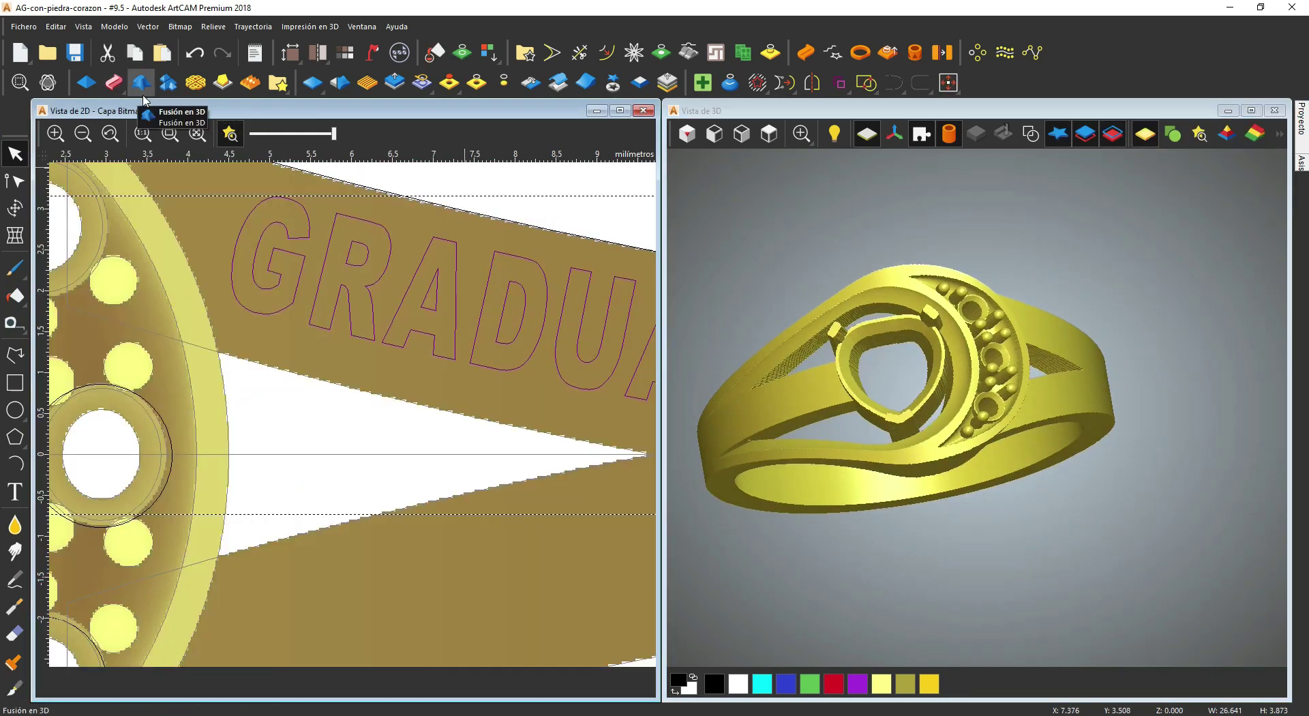
# Step: Merge the visible front relief layers into one combined layer and save the model
pyautogui.moveTo(1301, 120)
pyautogui.click(1201, 462)
pyautogui.click(1125, 159)
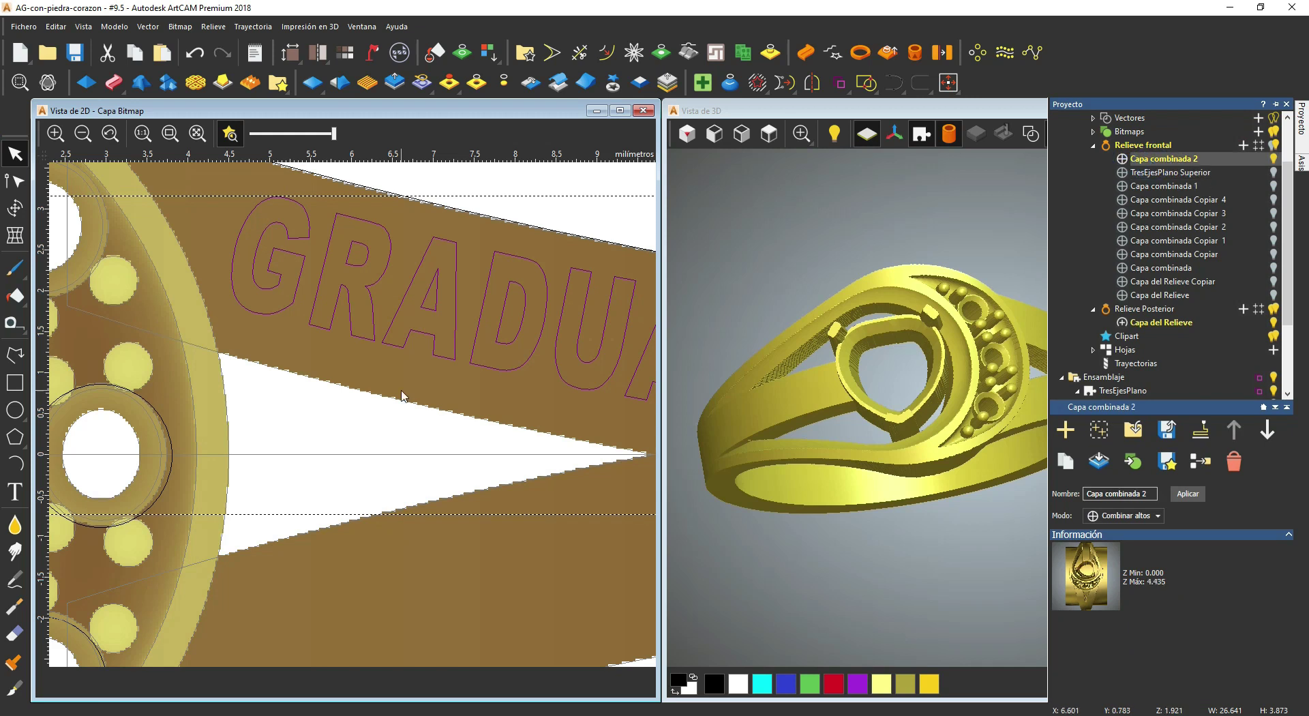
pyautogui.click(73, 53)
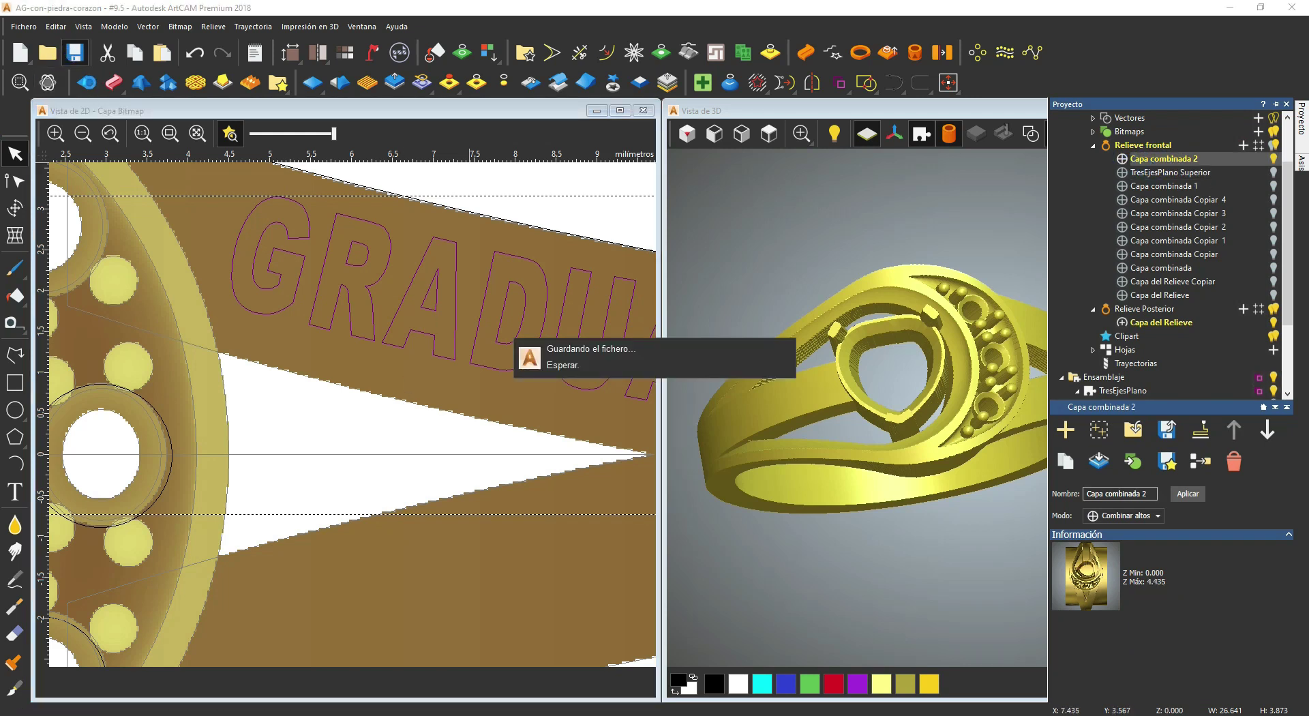
# Step: Try engraving both texts with the shape editor, using a 0.6 mm starting height subtracted from the relief
pyautogui.click(86, 82)
pyautogui.moveTo(1103, 179); pyautogui.dragTo(583, 181)
pyautogui.scroll(-4, 550, 428)
pyautogui.click(538, 293)
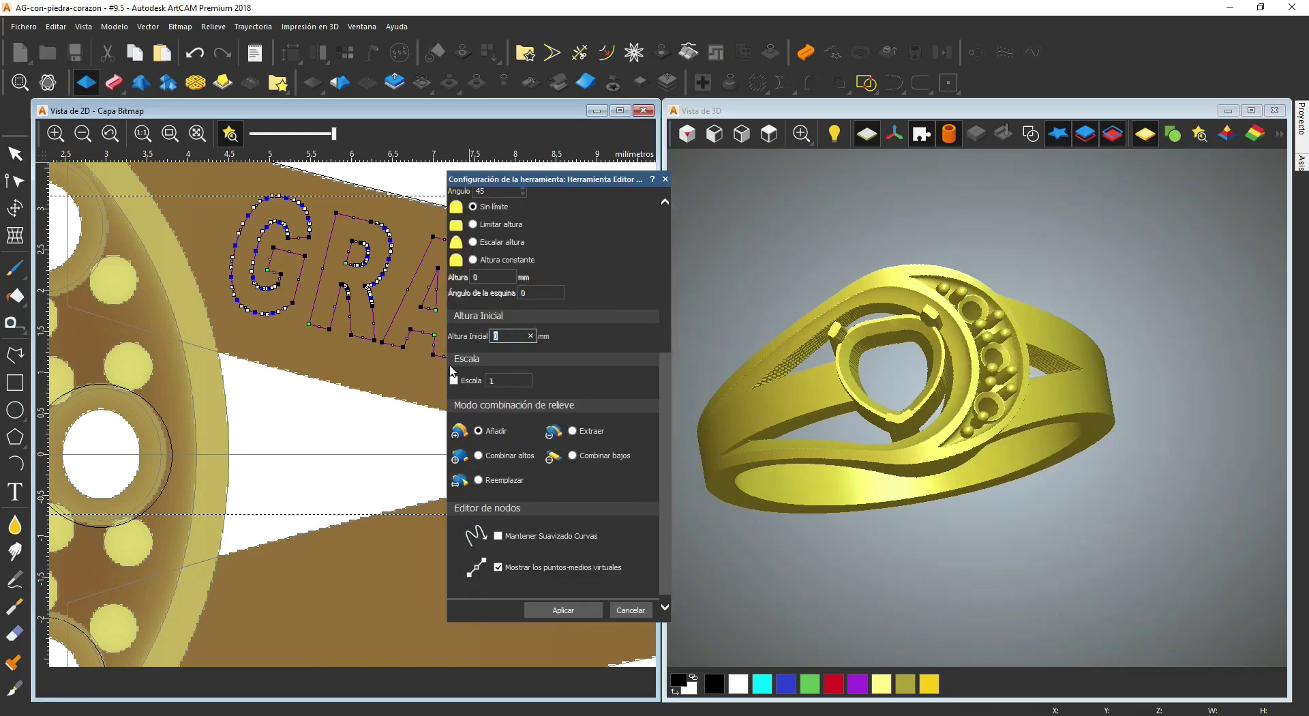
pyautogui.moveTo(954, 307); pyautogui.dragTo(879, 382)
pyautogui.moveTo(510, 336); pyautogui.dragTo(451, 344)
pyautogui.write('.6')
pyautogui.click(572, 430)
pyautogui.click(563, 610)
pyautogui.moveTo(1036, 365); pyautogui.dragTo(970, 391)
pyautogui.scroll(5, 1042, 350)
pyautogui.click(631, 610)
# Step: Shift the A and R contours of GRADUACION slightly in node editing to adjust the letter spacing
pyautogui.press('n')
pyautogui.moveTo(538, 178); pyautogui.dragTo(756, 178)
pyautogui.scroll(3, 442, 261)
pyautogui.moveTo(398, 196); pyautogui.dragTo(484, 296)
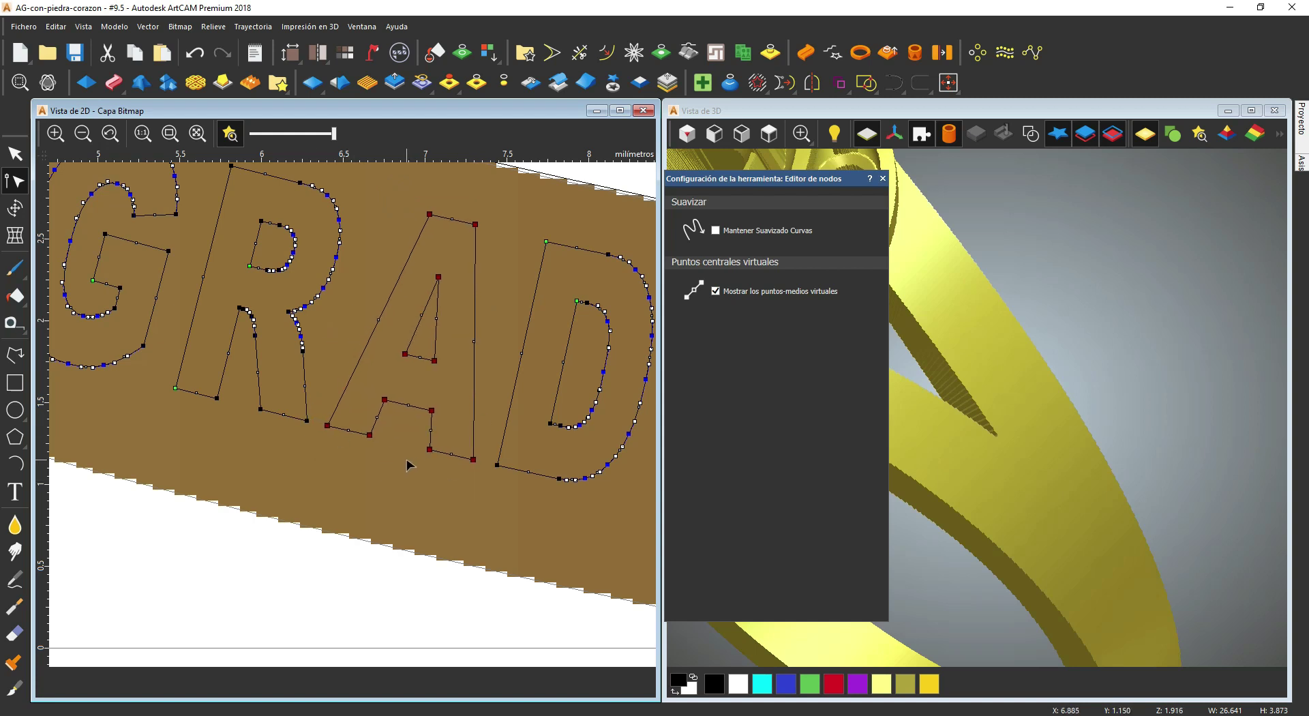
pyautogui.scroll(-3, 407, 457)
pyautogui.scroll(3, 461, 426)
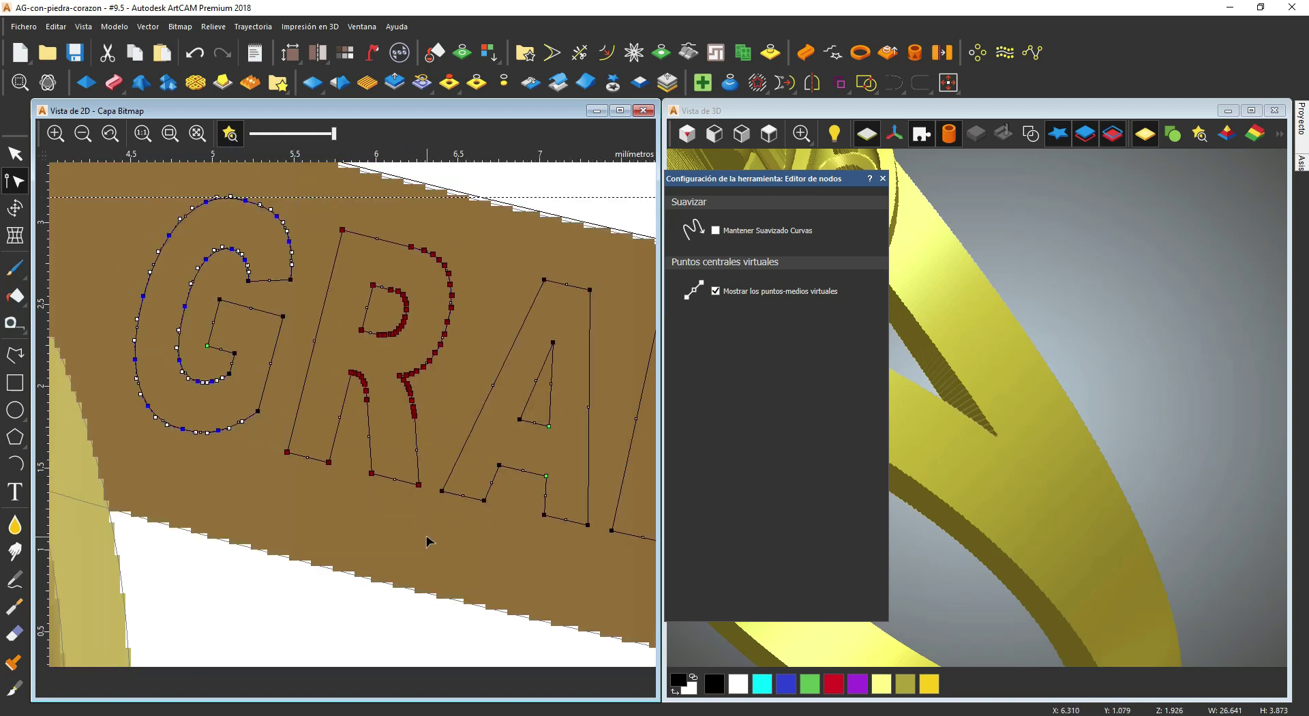
pyautogui.scroll(-2, 427, 541)
# Step: Try the 0.6 mm subtracted engraving again with the respaced letters and check both shanks
pyautogui.press('n')
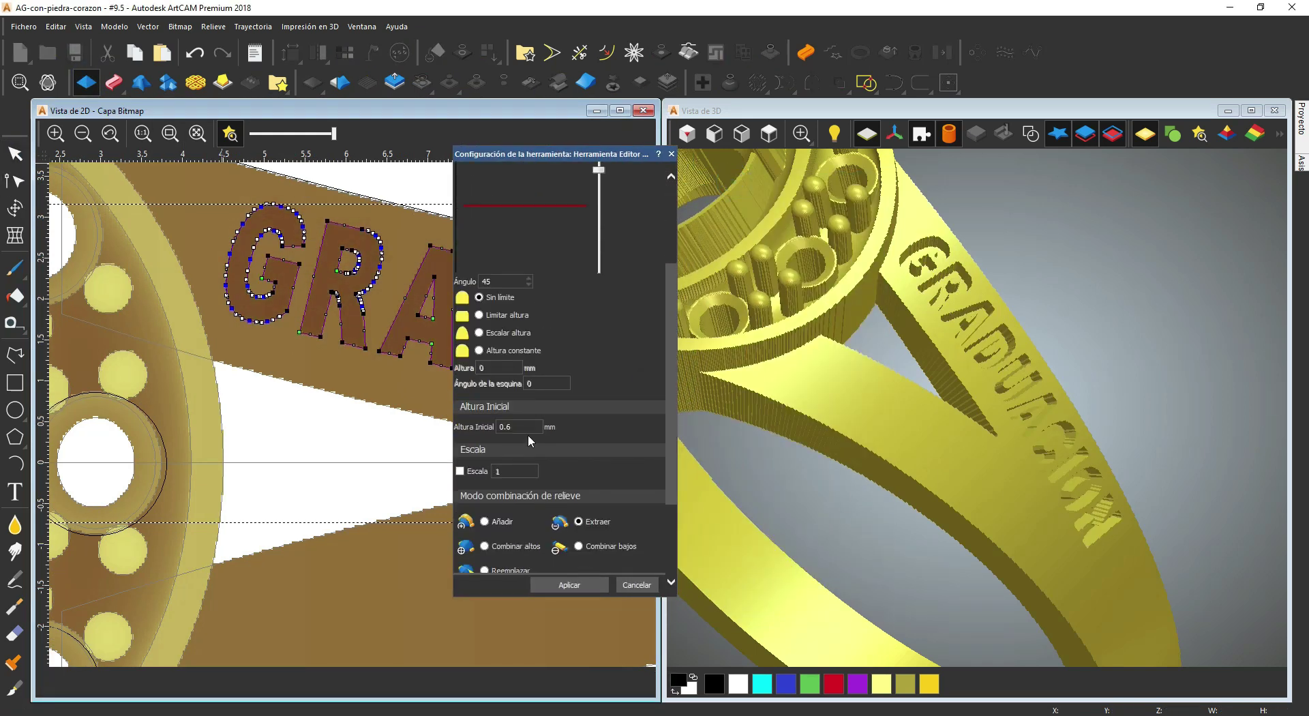
pyautogui.click(637, 584)
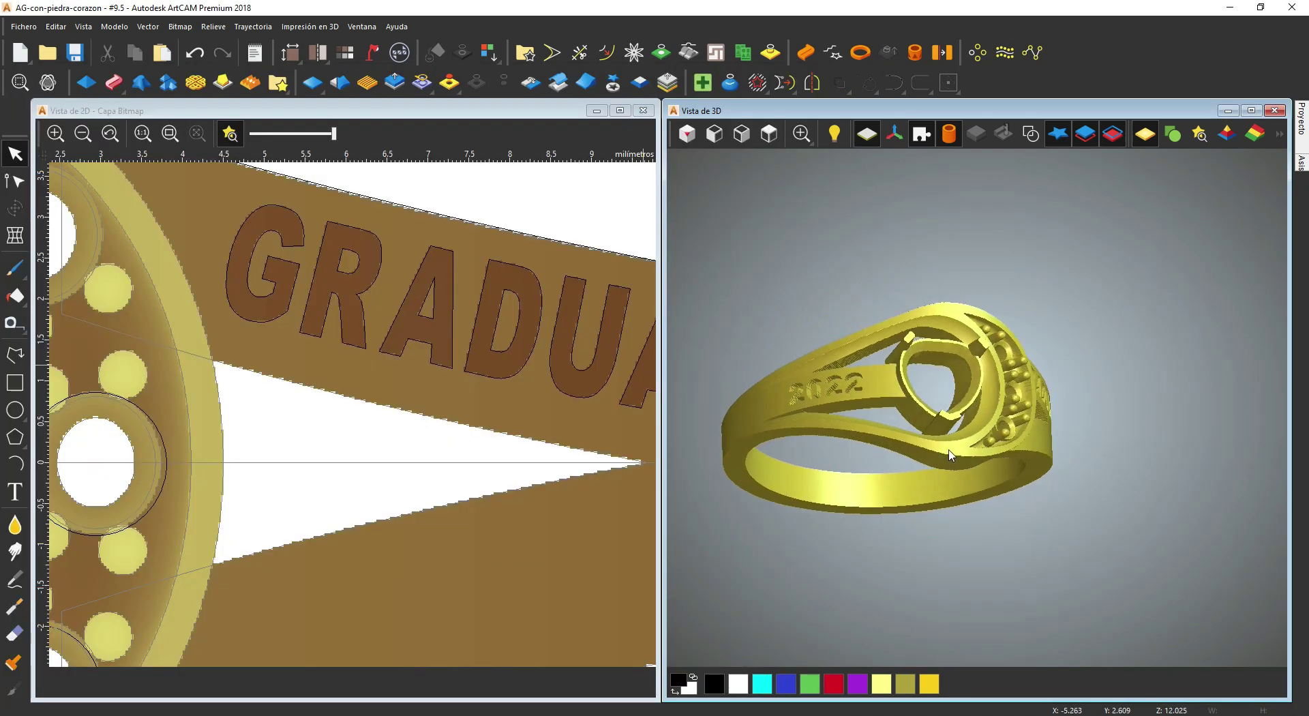
pyautogui.click(86, 83)
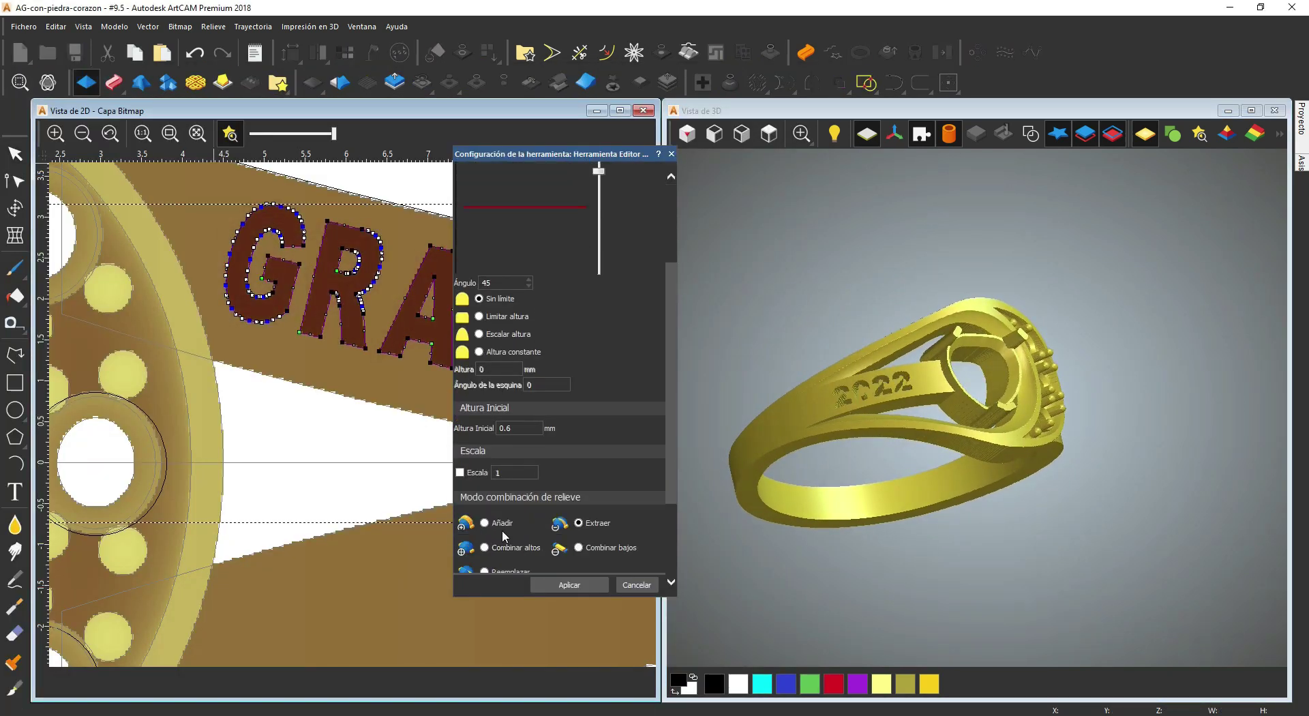
pyautogui.scroll(5, 283, 420)
# Step: Adjust the 2022 digits in node editing and shift them along the shank toward the stone setting
pyautogui.press('n')
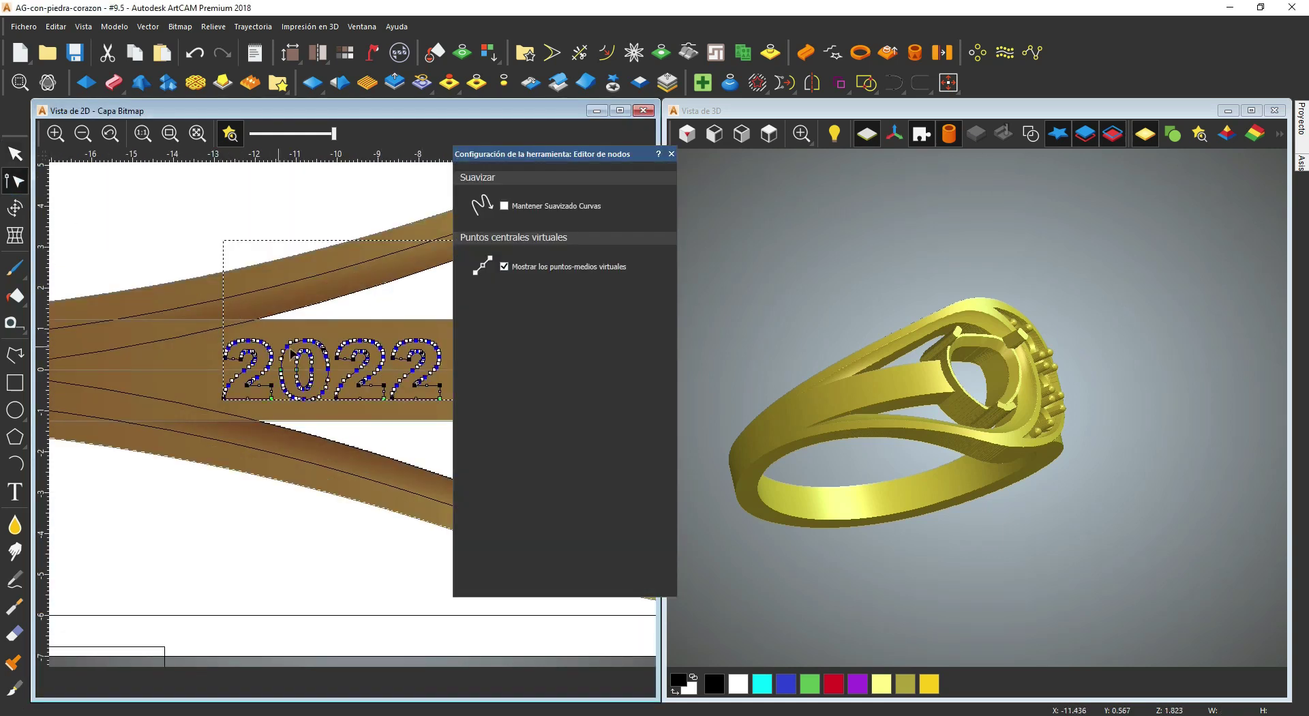
pyautogui.moveTo(308, 353); pyautogui.dragTo(414, 353)
pyautogui.click(672, 154)
pyautogui.scroll(-4, 368, 340)
pyautogui.rightClick(366, 344)
pyautogui.click(419, 508)
# Step: Engrave the adjusted 2022 and GRADUACION texts as flat shapes subtracted from the relief with a 0.6 mm starting height
pyautogui.moveTo(478, 374); pyautogui.dragTo(280, 361, button='middle')
pyautogui.scroll(4, 403, 317)
pyautogui.scroll(2, 953, 396)
pyautogui.scroll(1, 952, 396)
pyautogui.moveTo(953, 396); pyautogui.dragTo(1119, 360, button='middle')
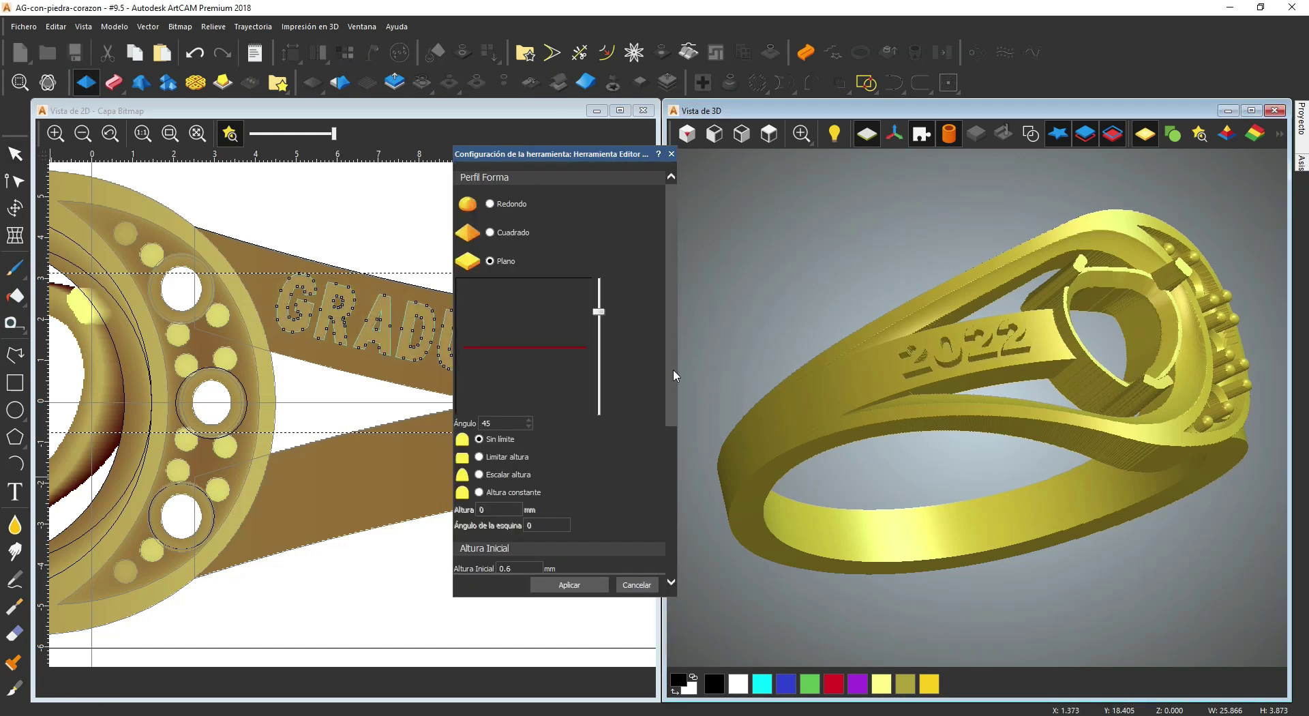
pyautogui.scroll(-3, 581, 477)
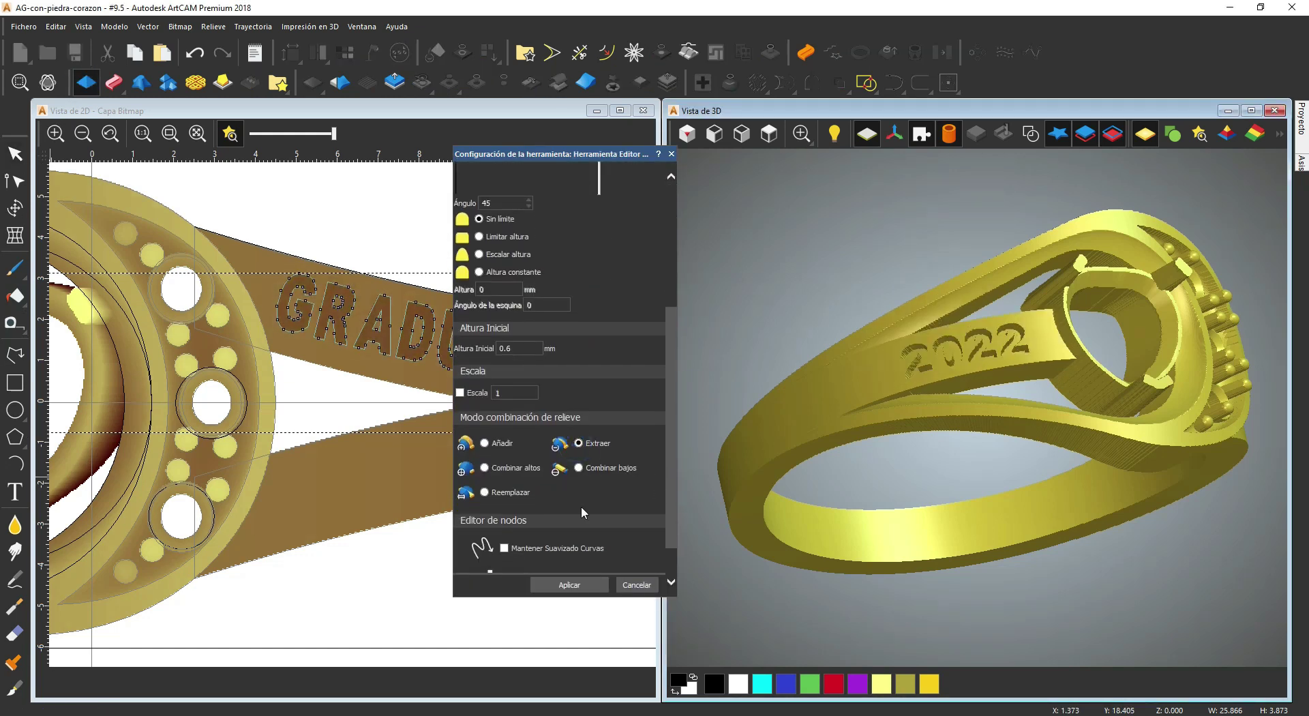
pyautogui.click(573, 586)
# Step: Offset the lettering vectors inward by about 0.039 mm with rounded corners
pyautogui.scroll(2, 393, 300)
pyautogui.click(607, 54)
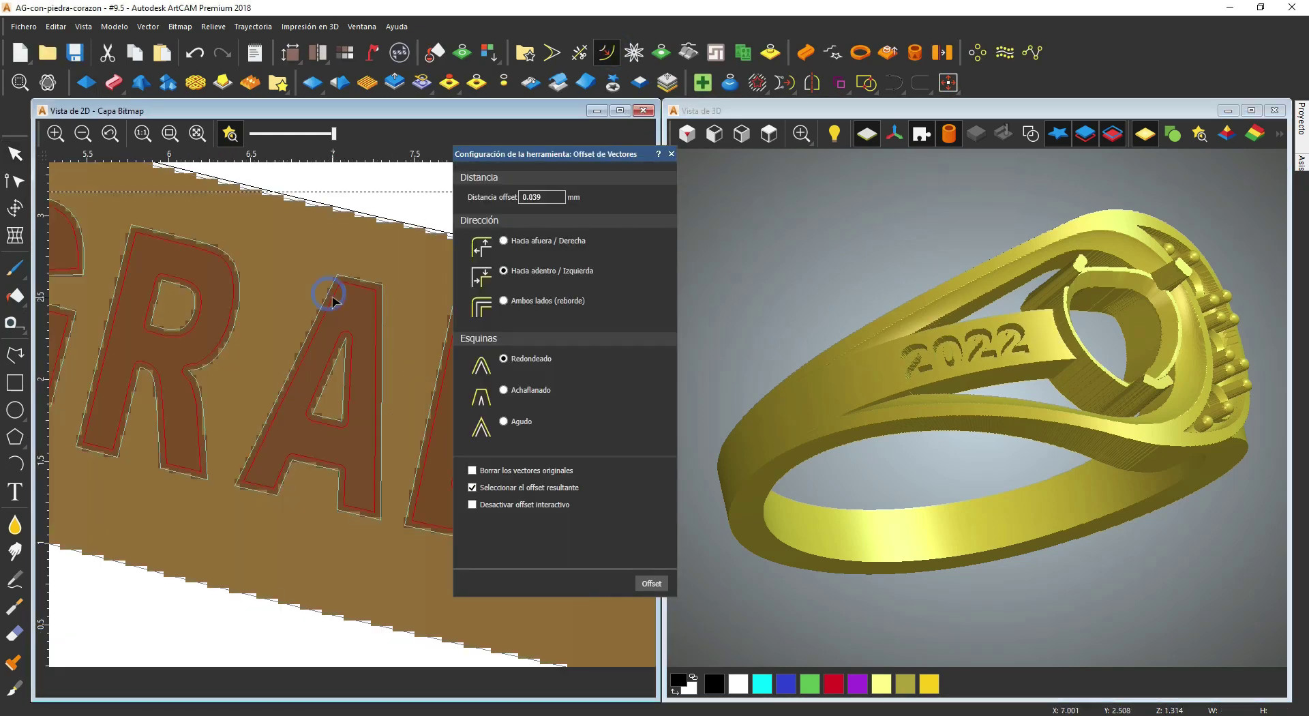
pyautogui.rightClick(332, 297)
pyautogui.click(386, 378)
pyautogui.rightClick(387, 379)
pyautogui.click(459, 543)
# Step: Duplicate the combined front relief layer and close the offset settings
pyautogui.moveTo(1305, 140)
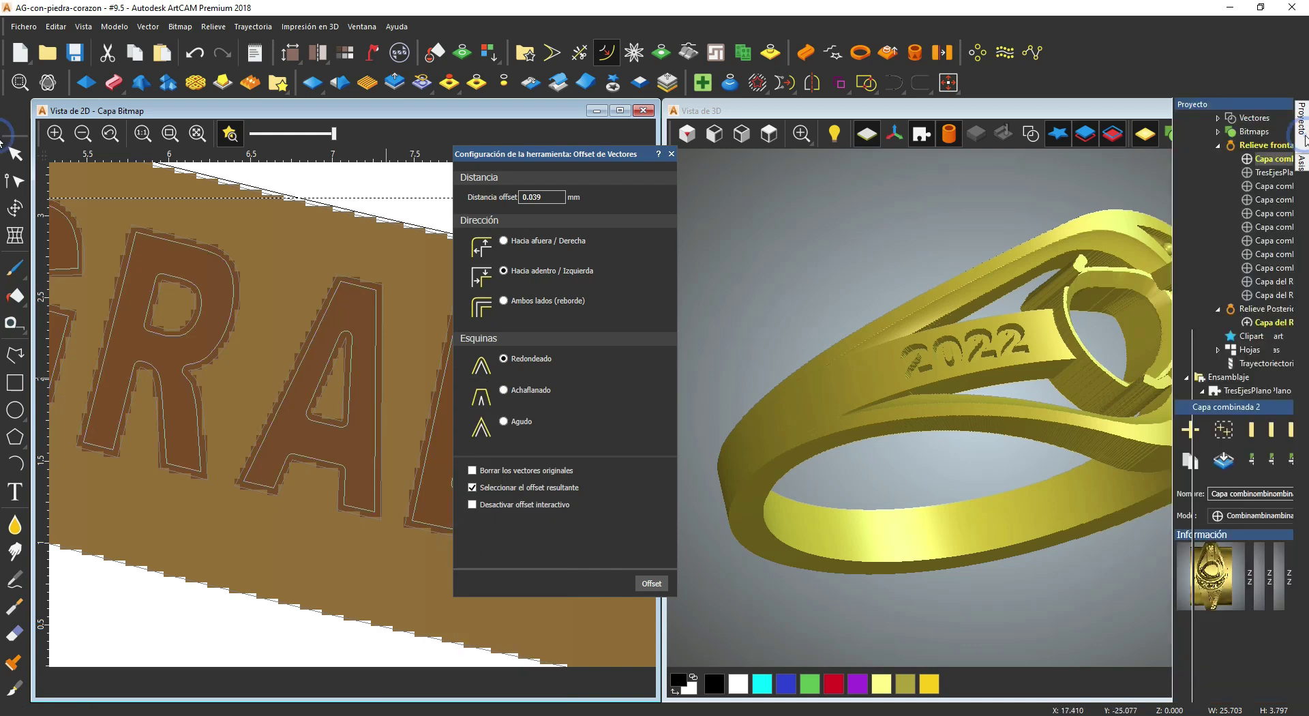
pyautogui.click(1066, 461)
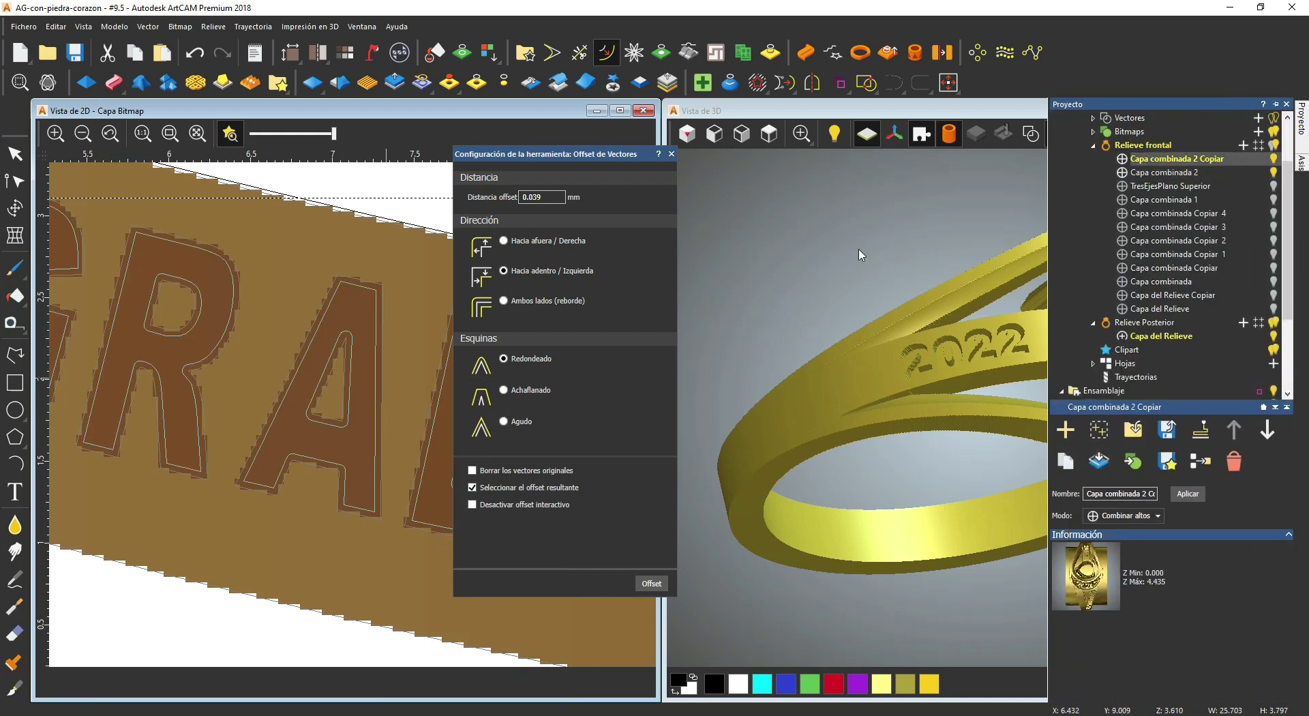
pyautogui.click(670, 154)
# Step: Try applying an ellipse relief texture with a size of 0.5 mm inside the selected lettering
pyautogui.click(361, 83)
pyautogui.moveTo(276, 144); pyautogui.dragTo(559, 74)
pyautogui.click(533, 234)
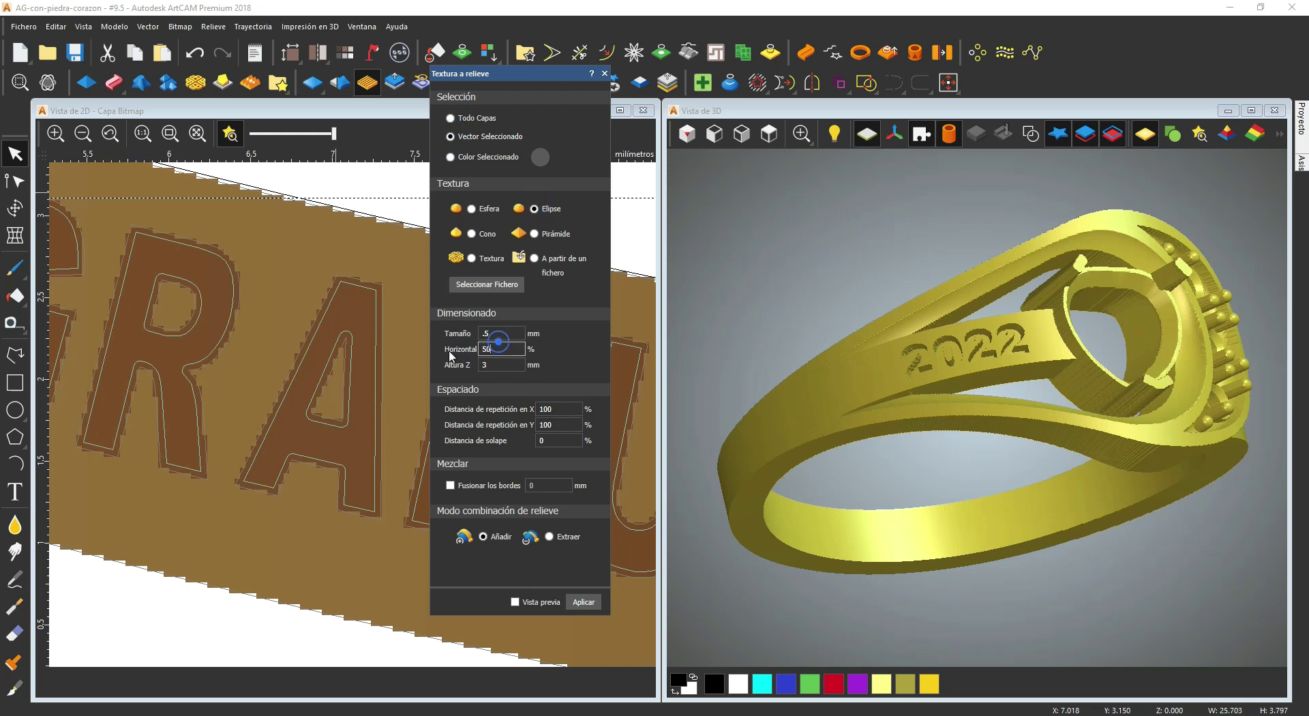
pyautogui.click(584, 602)
pyautogui.hotkey('ctrl', 'z')
# Step: Test added and subtracted pyramid textures inside the lettering: size 0.5 mm, truncation 100%, height 0.25 mm, Y repeat 10%, overlap 0%
pyautogui.click(533, 234)
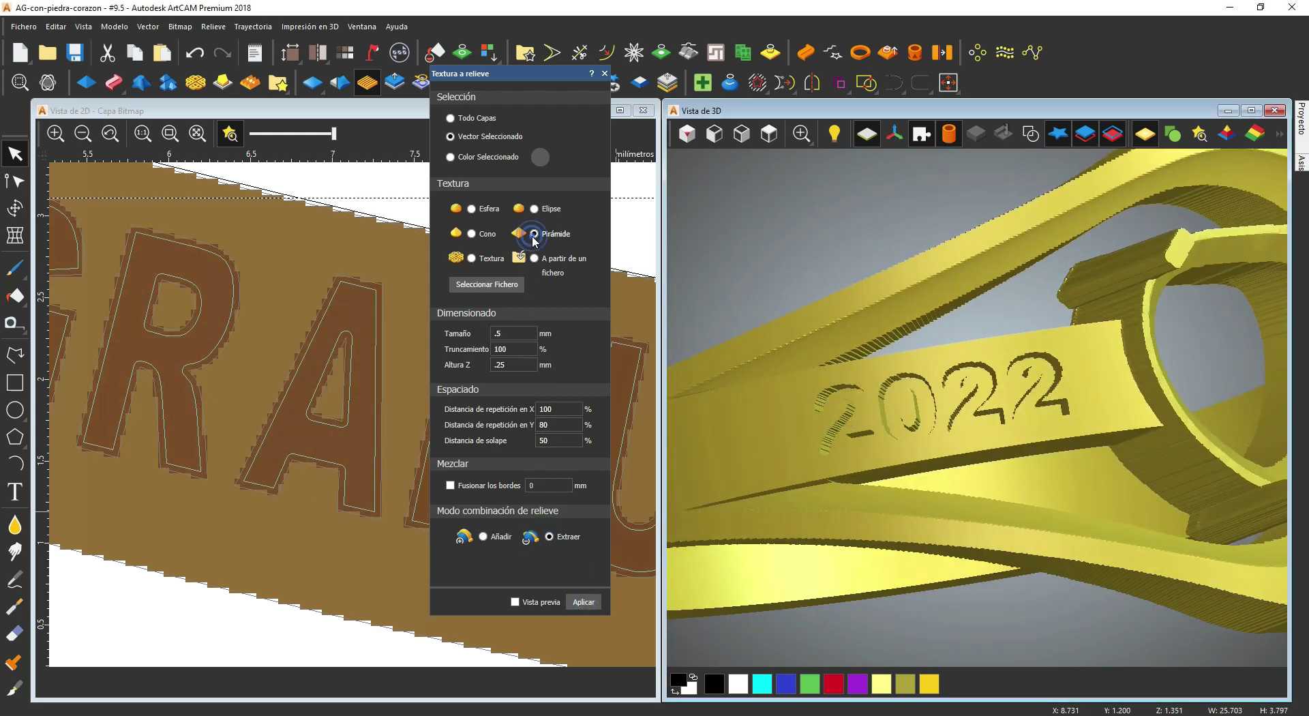
pyautogui.click(486, 537)
pyautogui.click(584, 602)
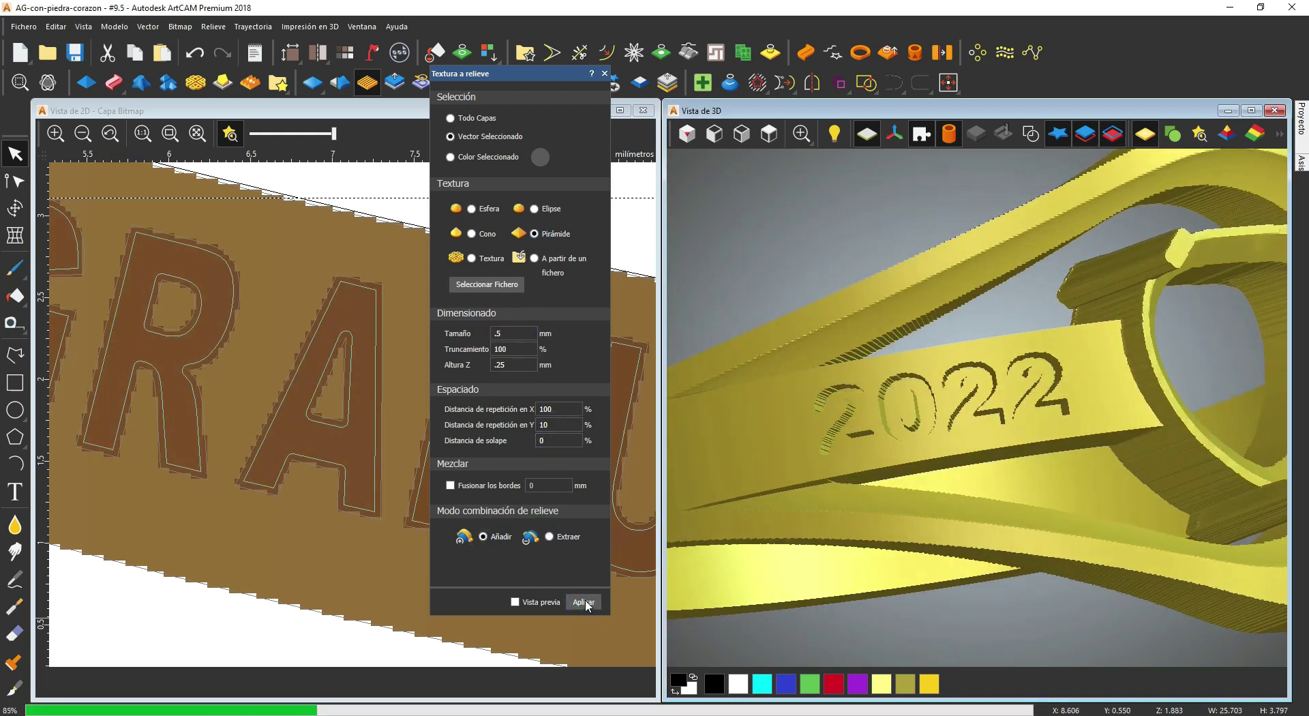
pyautogui.click(551, 538)
pyautogui.click(582, 600)
# Step: Change the pyramid texture's repeat distance, apply it in add mode inside the lettering and inspect the GRADUACION shank
pyautogui.moveTo(558, 411); pyautogui.dragTo(489, 425)
pyautogui.click(482, 536)
pyautogui.click(588, 601)
pyautogui.scroll(-5, 861, 438)
pyautogui.moveTo(862, 438); pyautogui.dragTo(777, 443)
pyautogui.scroll(5, 955, 330)
pyautogui.click(604, 74)
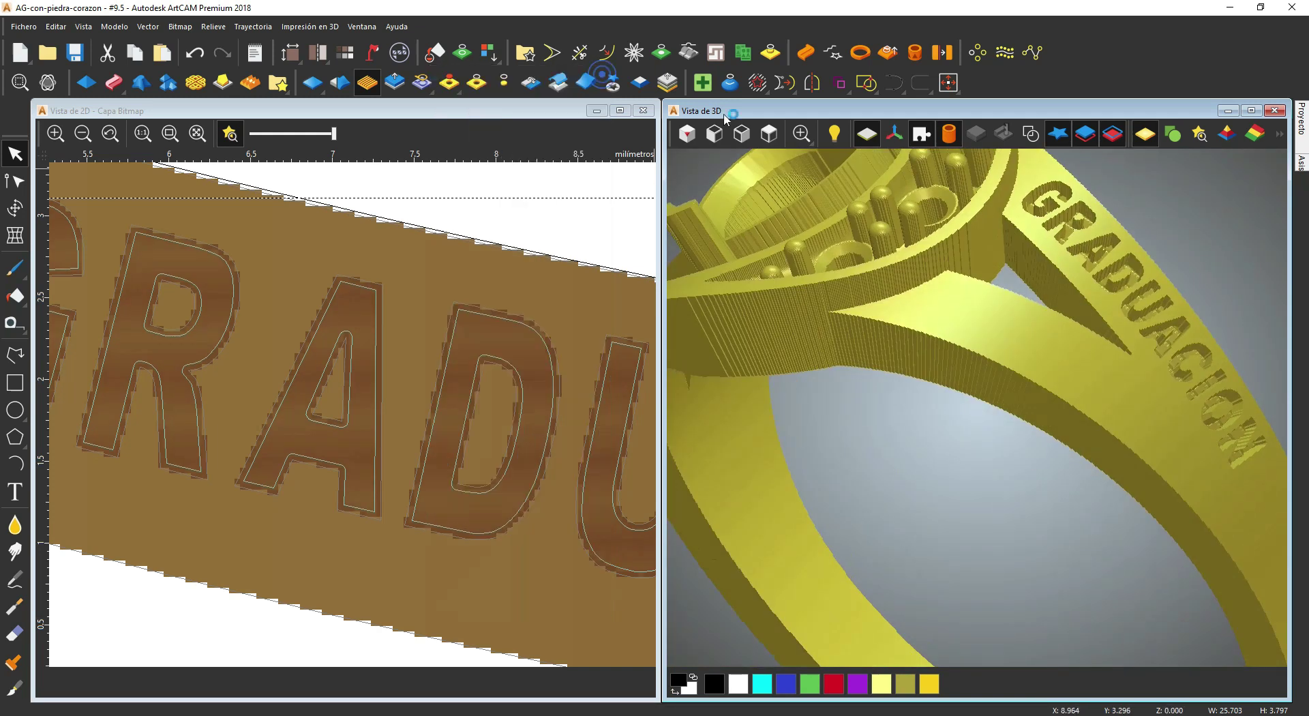
# Step: Save the model and review the whole ring in an enlarged 3D view
pyautogui.doubleClick(725, 113)
pyautogui.click(75, 53)
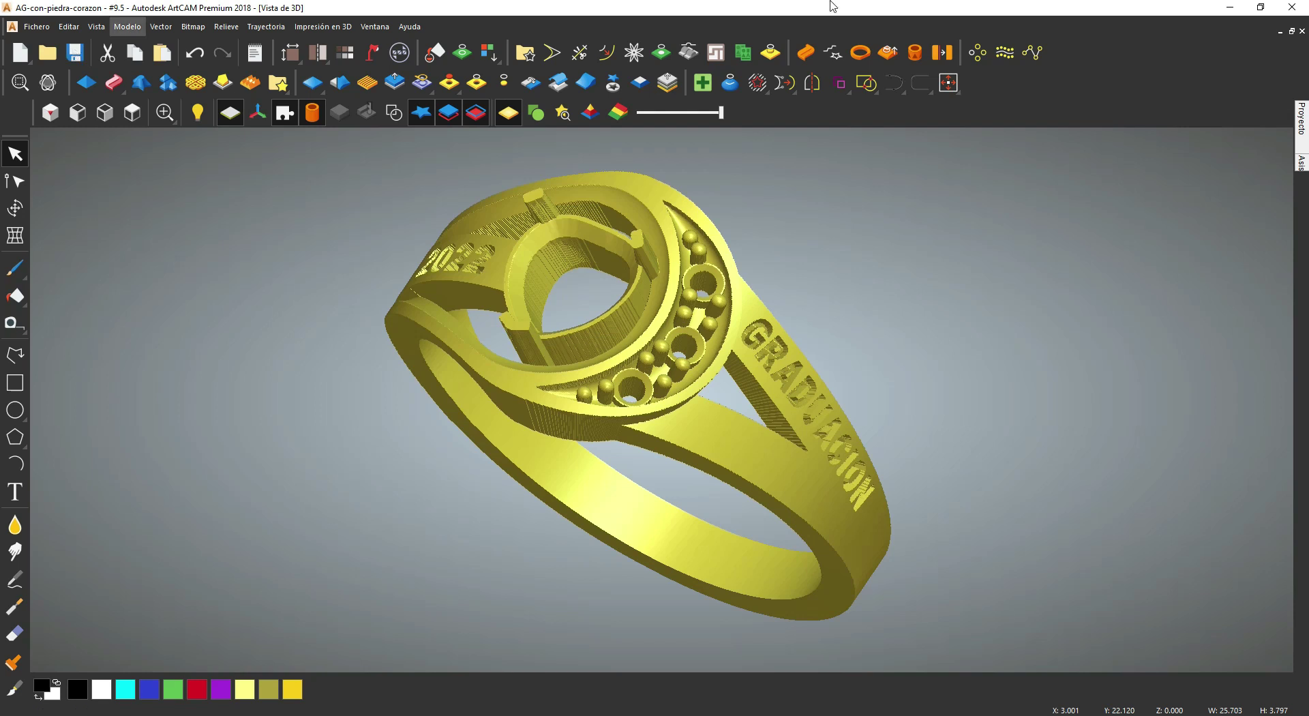
pyautogui.hotkey('alt', 'Tab')
pyautogui.hotkey('alt', 'Tab')
pyautogui.moveTo(774, 382); pyautogui.dragTo(784, 464)
# Step: Create an optimized triangle mesh closed with the back relief at 0.003 mm tolerance and set the material to Oro 9 quilates
pyautogui.click(400, 53)
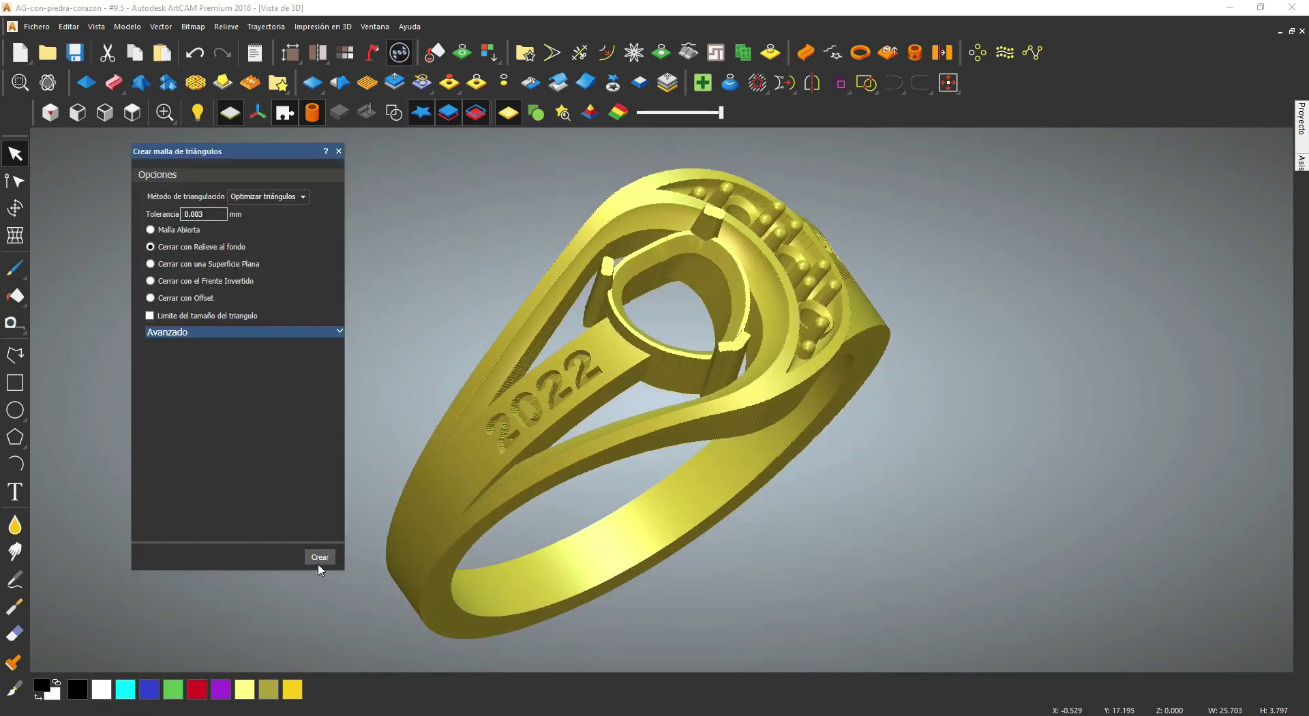
pyautogui.click(319, 560)
pyautogui.click(223, 456)
pyautogui.click(217, 395)
# Step: Add the triangle mesh to the project assembly under the name #9.5
pyautogui.scroll(-3, 273, 477)
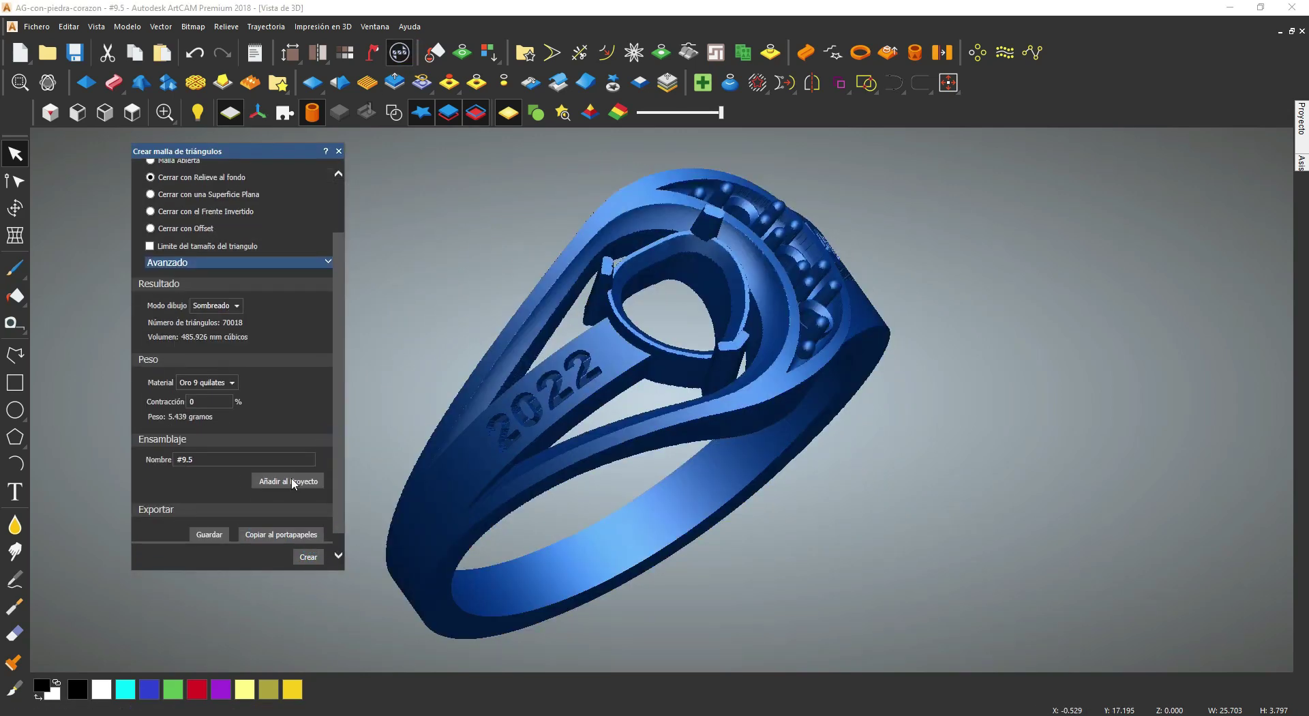
pyautogui.click(290, 481)
pyautogui.click(339, 151)
# Step: Display the vectors in the 3D view and show the ring unwrapped flat from above
pyautogui.click(394, 112)
pyautogui.moveTo(743, 380); pyautogui.dragTo(655, 396)
pyautogui.scroll(4, 665, 398)
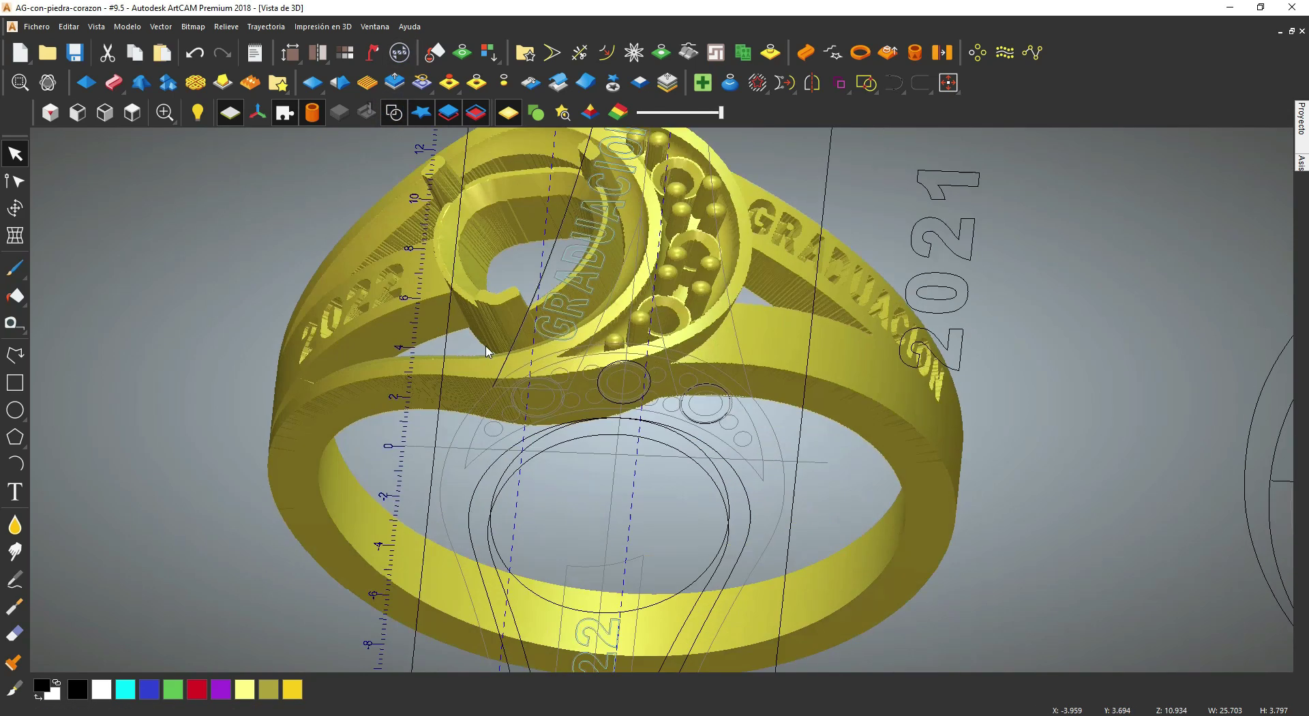
pyautogui.click(132, 112)
pyautogui.scroll(3, 679, 371)
pyautogui.scroll(6, 757, 477)
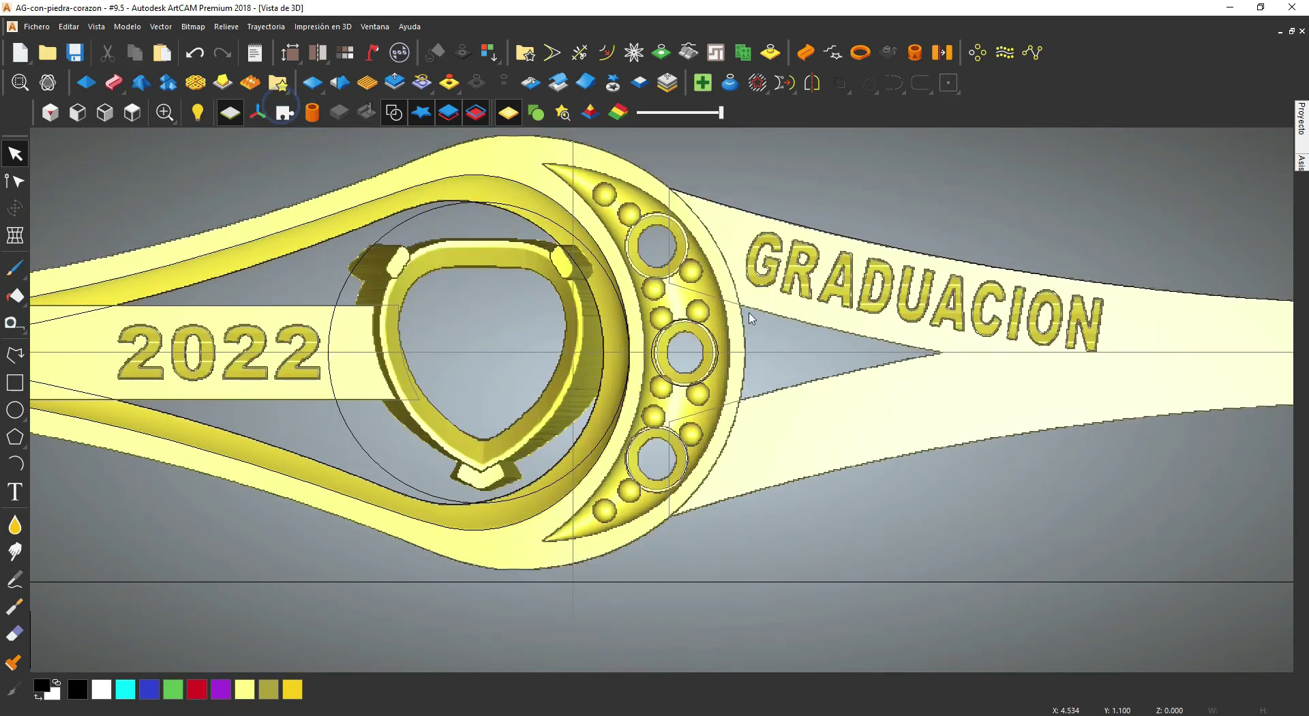
# Step: Resize the circle around the crescent's middle stone seat to 1.75 mm wide and 1.75 mm high
pyautogui.click(764, 439)
pyautogui.click(750, 467)
pyautogui.write('1.')
pyautogui.press('Tab')
pyautogui.write('1.75')
pyautogui.click(356, 279)
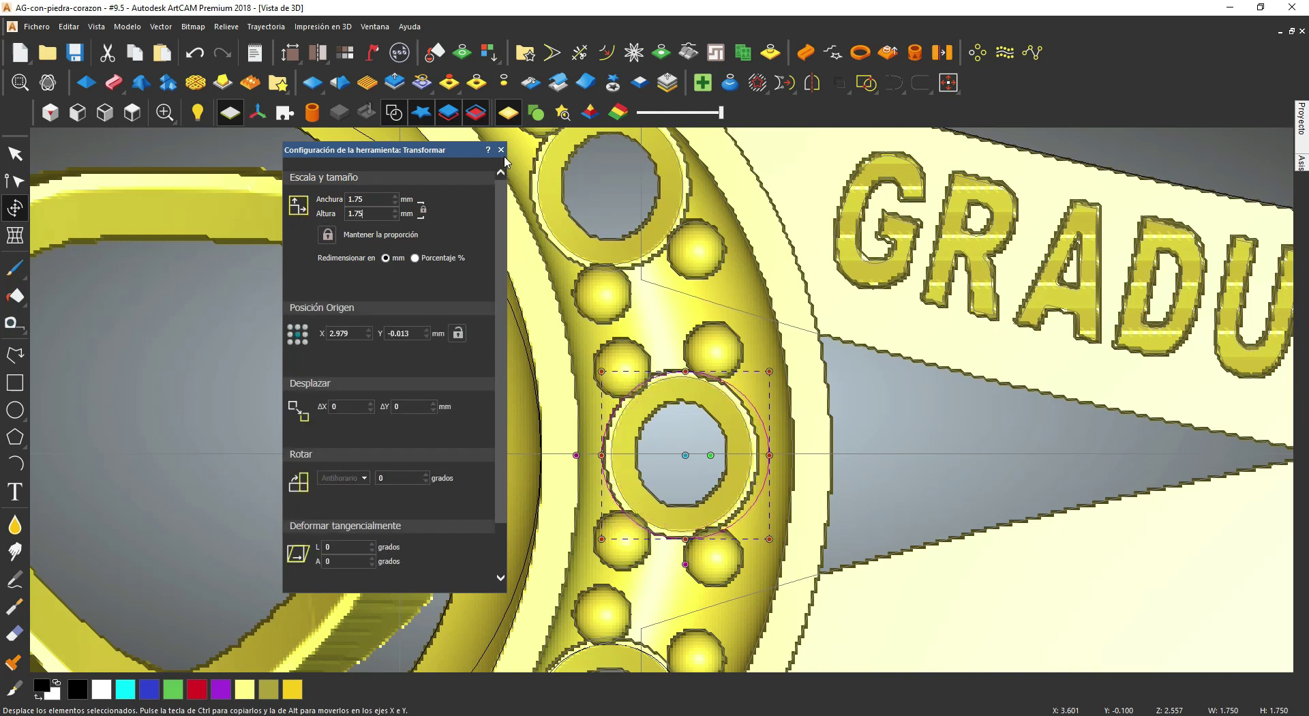
# Step: Place a 1.75 mm circle around the crescent's upper stone seat
pyautogui.click(767, 450)
pyautogui.scroll(-5, 766, 450)
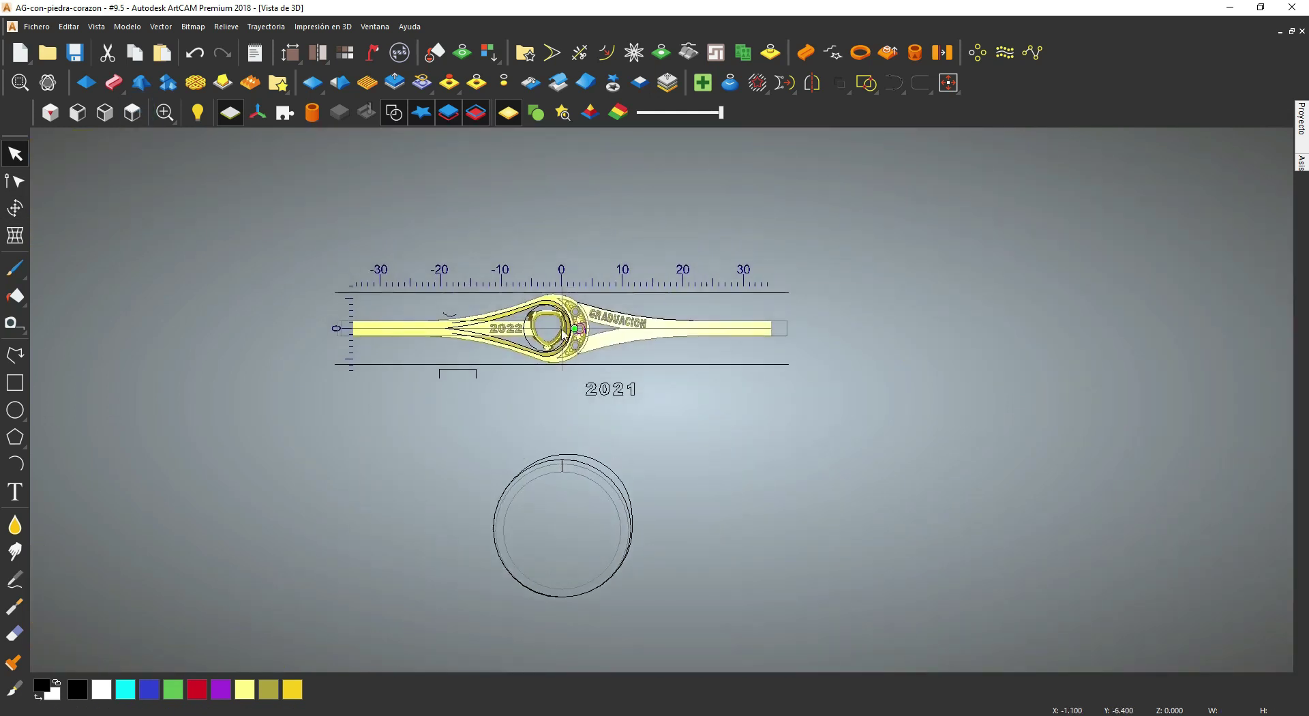
pyautogui.scroll(4, 672, 442)
pyautogui.click(638, 312)
pyautogui.scroll(3, 613, 317)
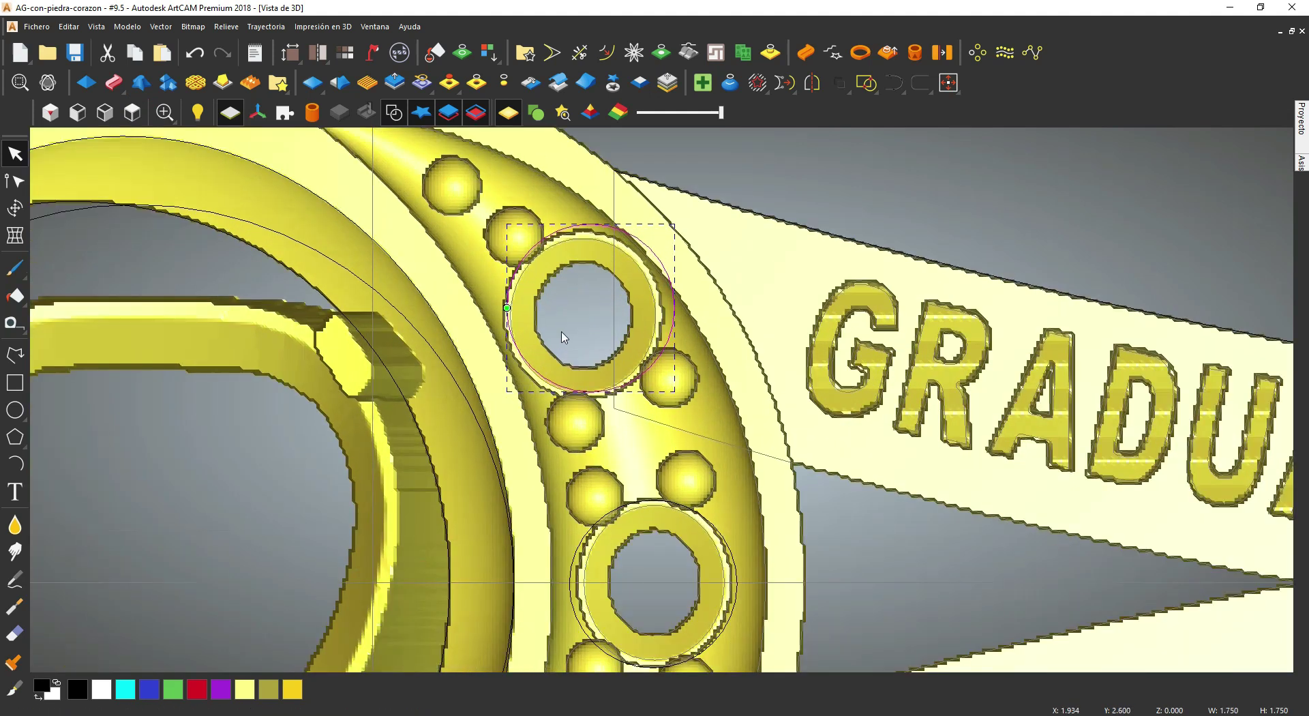
pyautogui.scroll(-5, 559, 338)
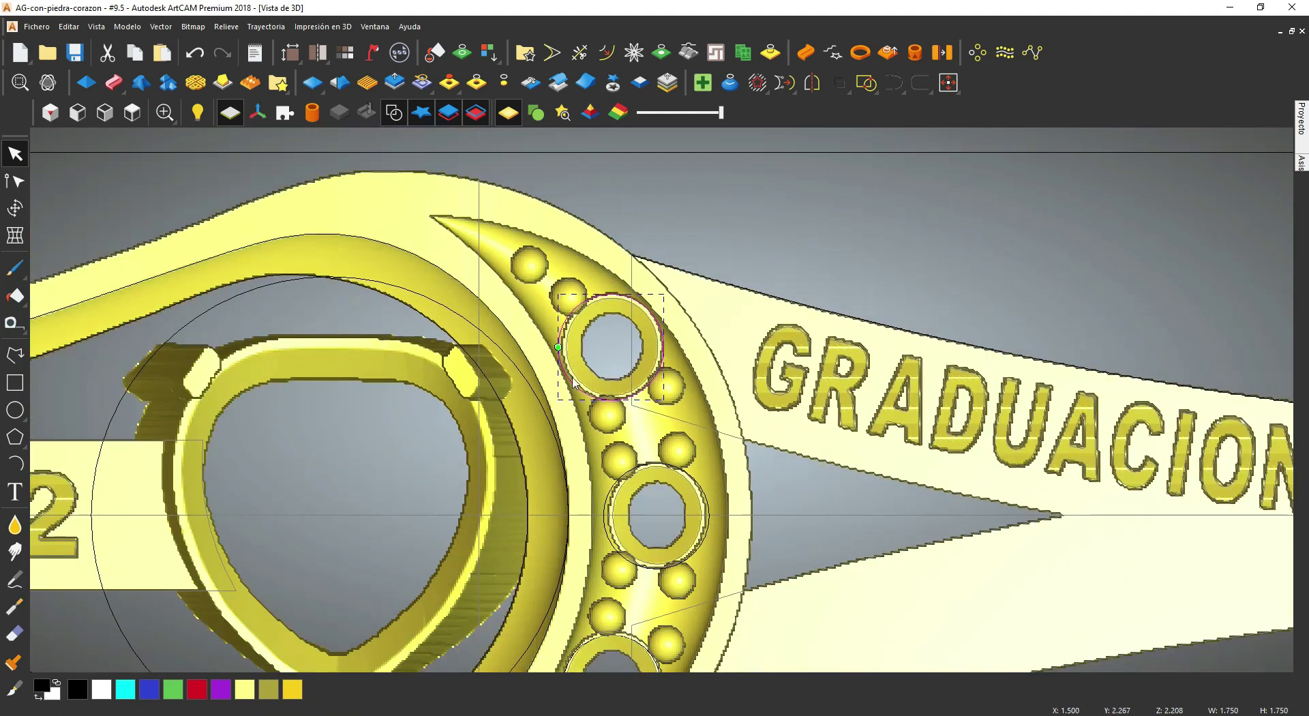
# Step: Mirror the upper seat's circle vertically over the model, keeping the original, and select all three seat circles together
pyautogui.click(811, 83)
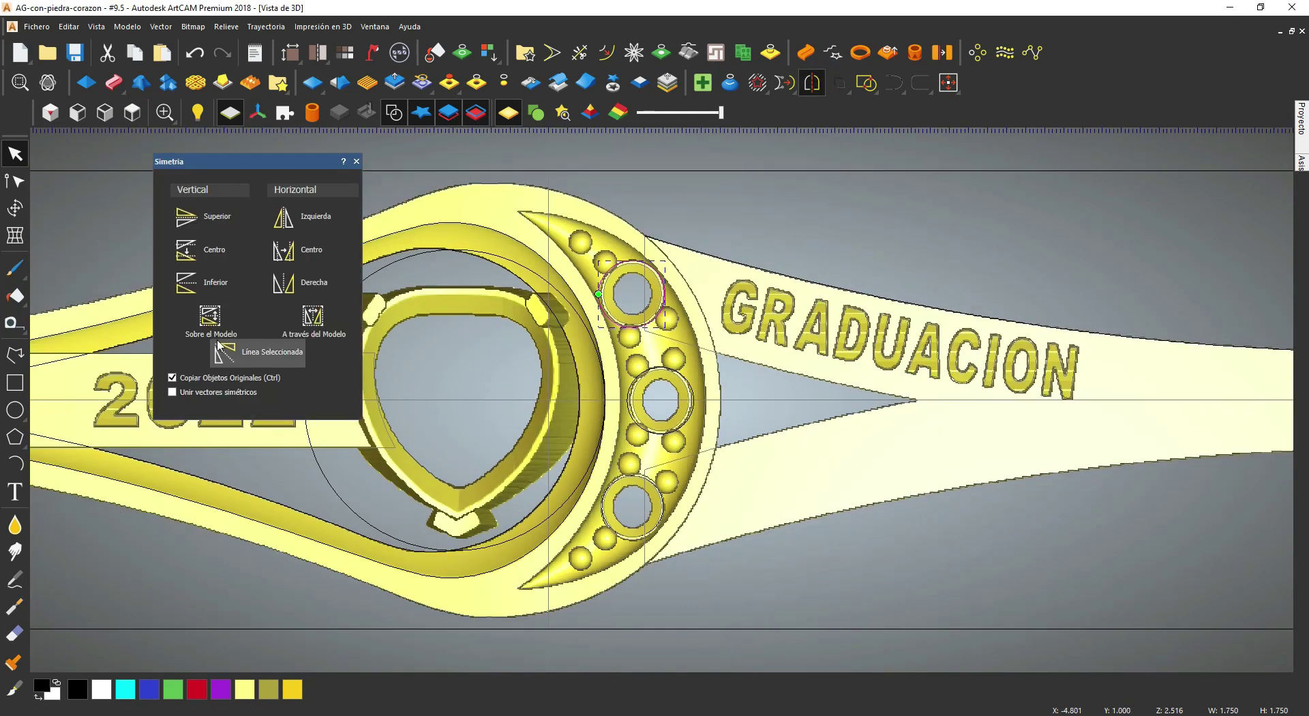
pyautogui.click(356, 161)
pyautogui.keyDown('shift'); pyautogui.click(658, 368); pyautogui.keyUp('shift')
pyautogui.rightClick(633, 398)
pyautogui.click(675, 239)
# Step: Show the ring wrapped into its round shape in an isometric view and save the project
pyautogui.click(77, 113)
pyautogui.click(312, 113)
pyautogui.moveTo(464, 177); pyautogui.dragTo(505, 234, button='middle')
pyautogui.scroll(4, 539, 273)
pyautogui.hotkey('ctrl', 's')
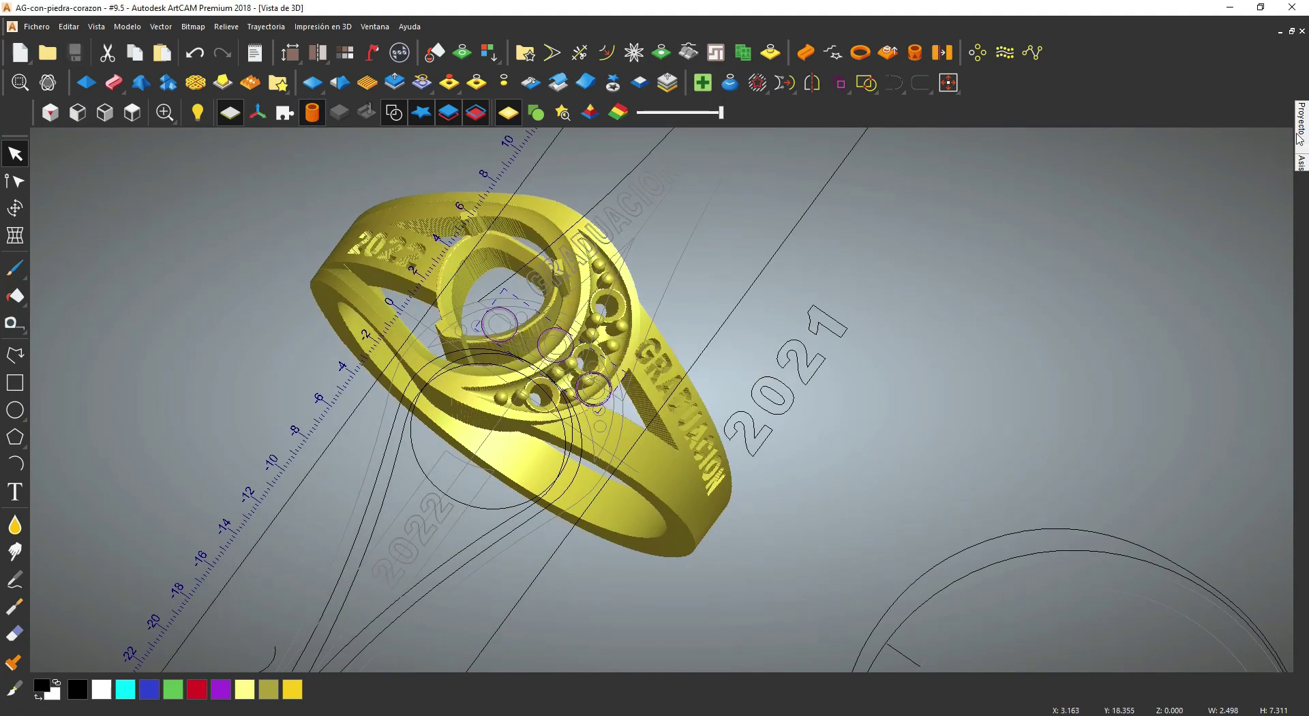
# Step: Convert the three selected seat circles into gem vectors with the gem tools, deleting the original vectors
pyautogui.rightClick(1057, 81)
pyautogui.click(1118, 356)
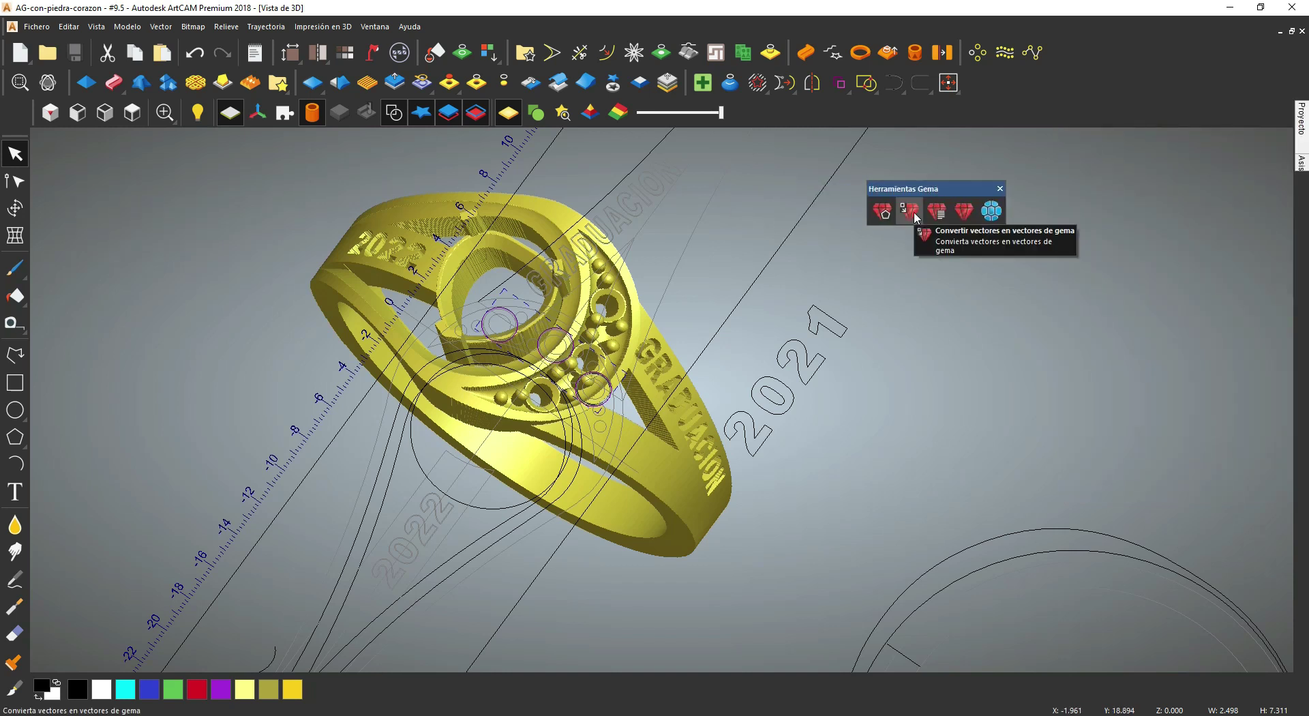
pyautogui.click(908, 209)
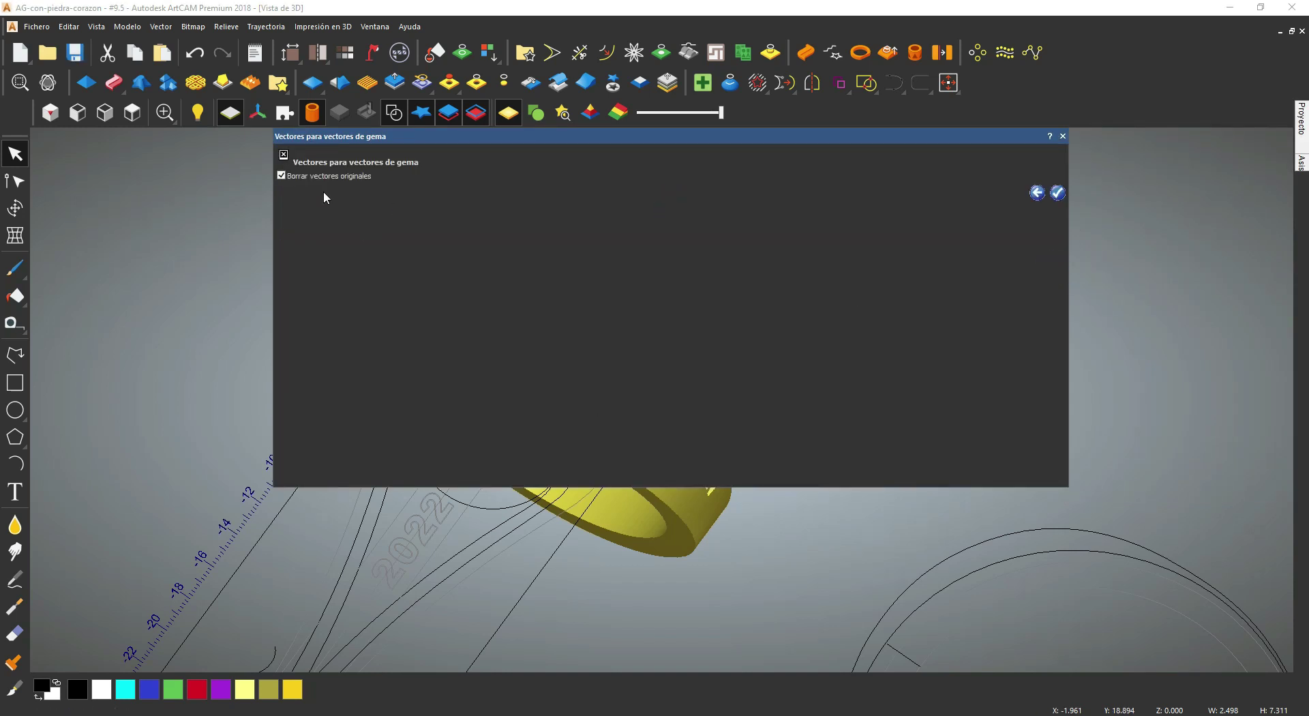
pyautogui.click(1057, 194)
# Step: Create gems from the selected gem vectors as #9Gemas in ring position, with initial height 2 and the composite relief option off
pyautogui.click(965, 208)
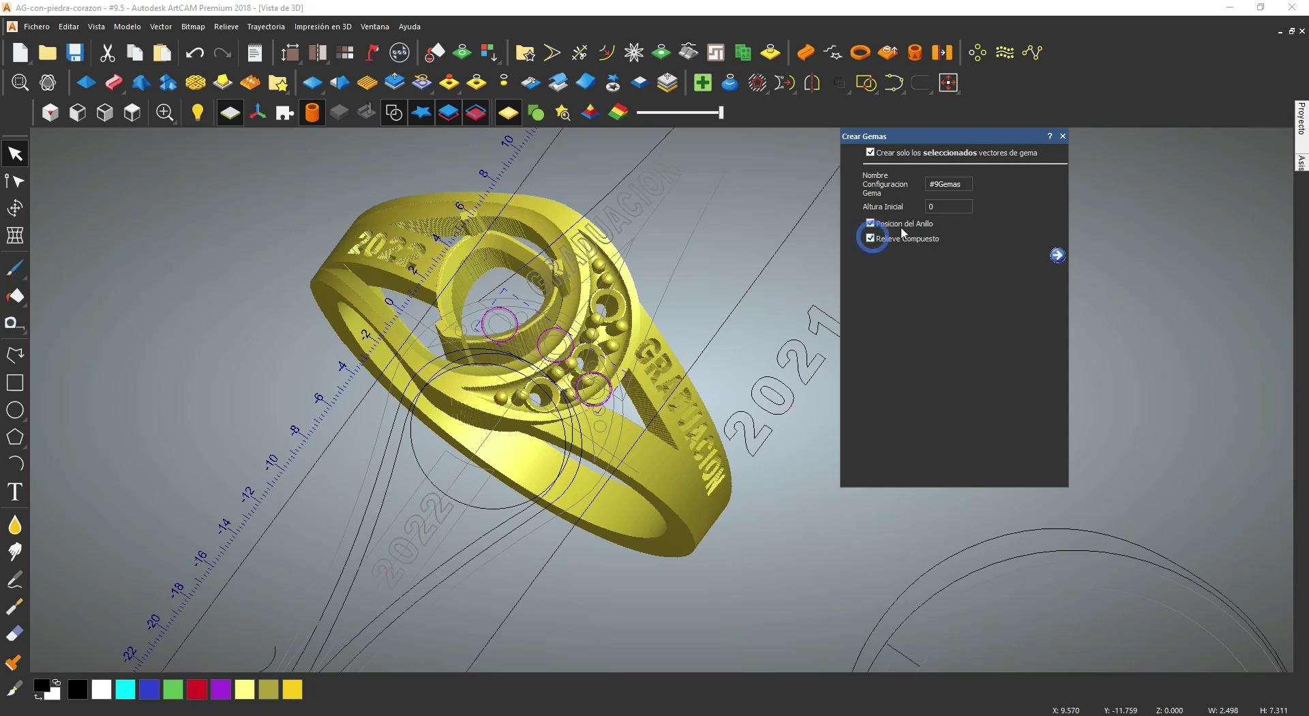
pyautogui.scroll(3, 547, 374)
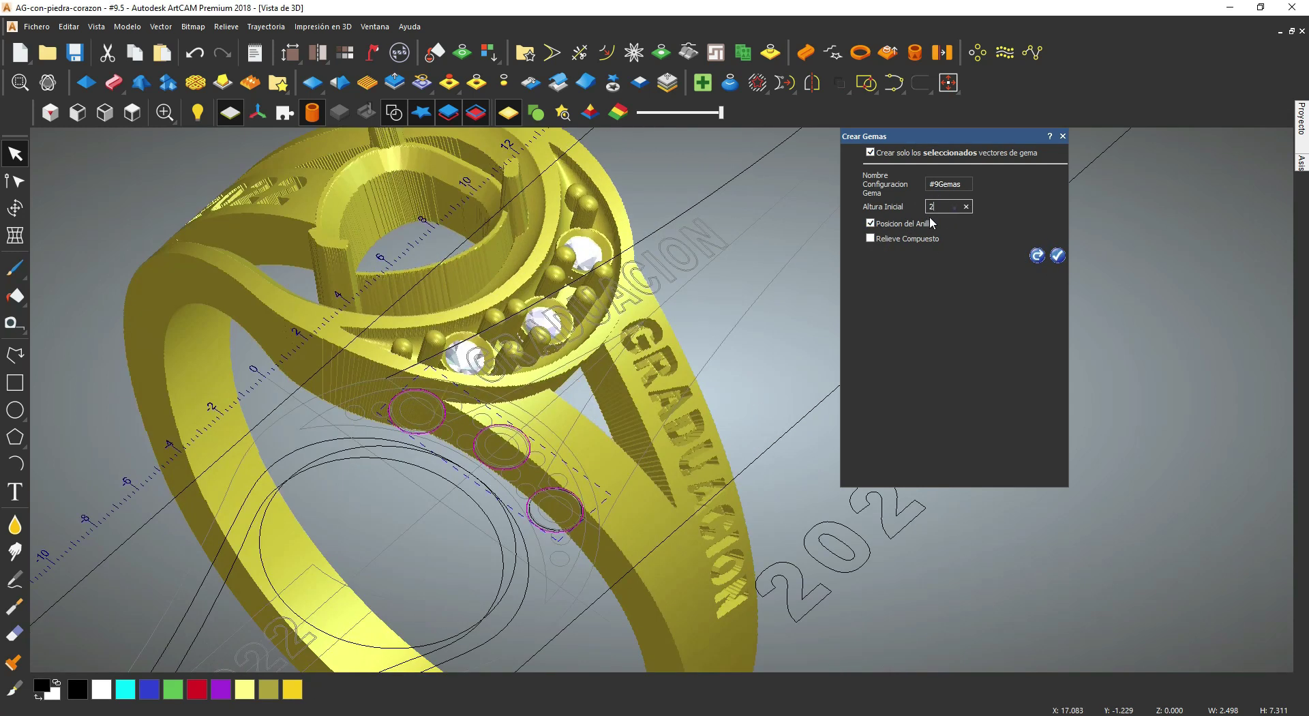
pyautogui.click(1036, 255)
pyautogui.moveTo(593, 374); pyautogui.dragTo(630, 307, button='middle')
pyautogui.click(1057, 255)
pyautogui.moveTo(854, 369); pyautogui.dragTo(811, 371, button='middle')
# Step: Save the file and close the open model to return to the project assembly
pyautogui.click(76, 53)
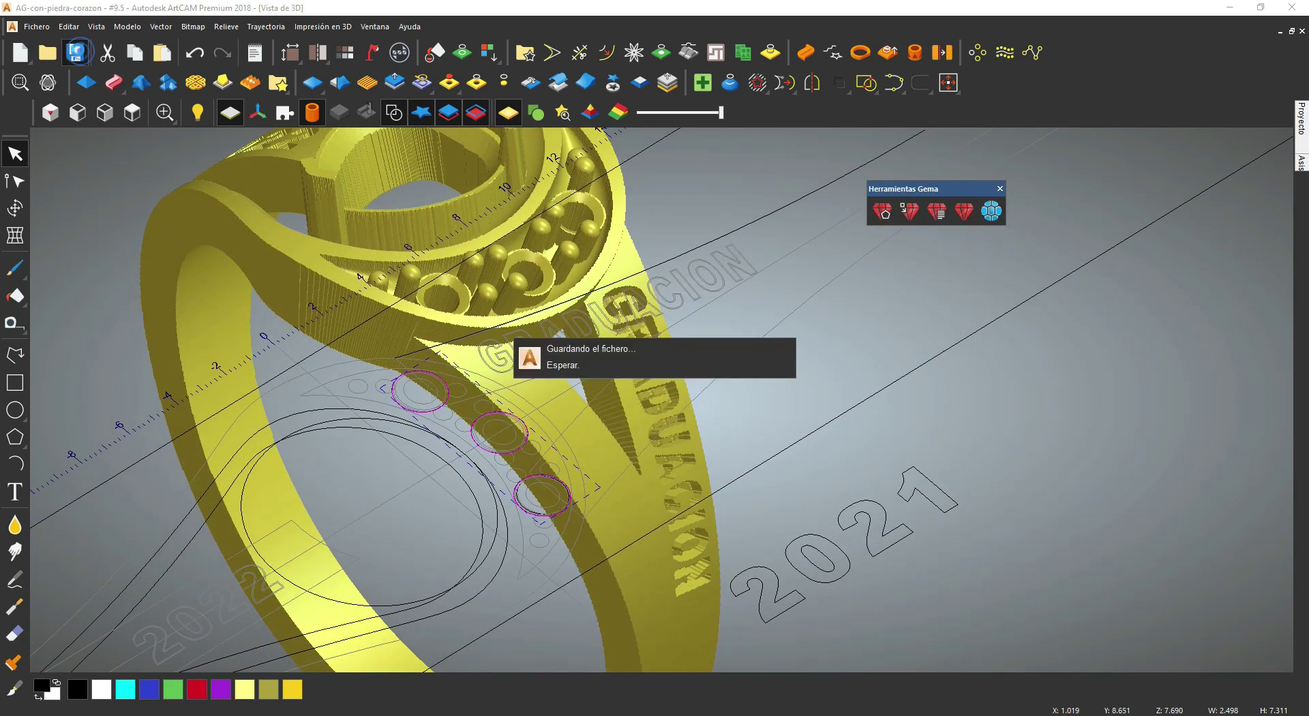
pyautogui.click(41, 26)
pyautogui.click(72, 89)
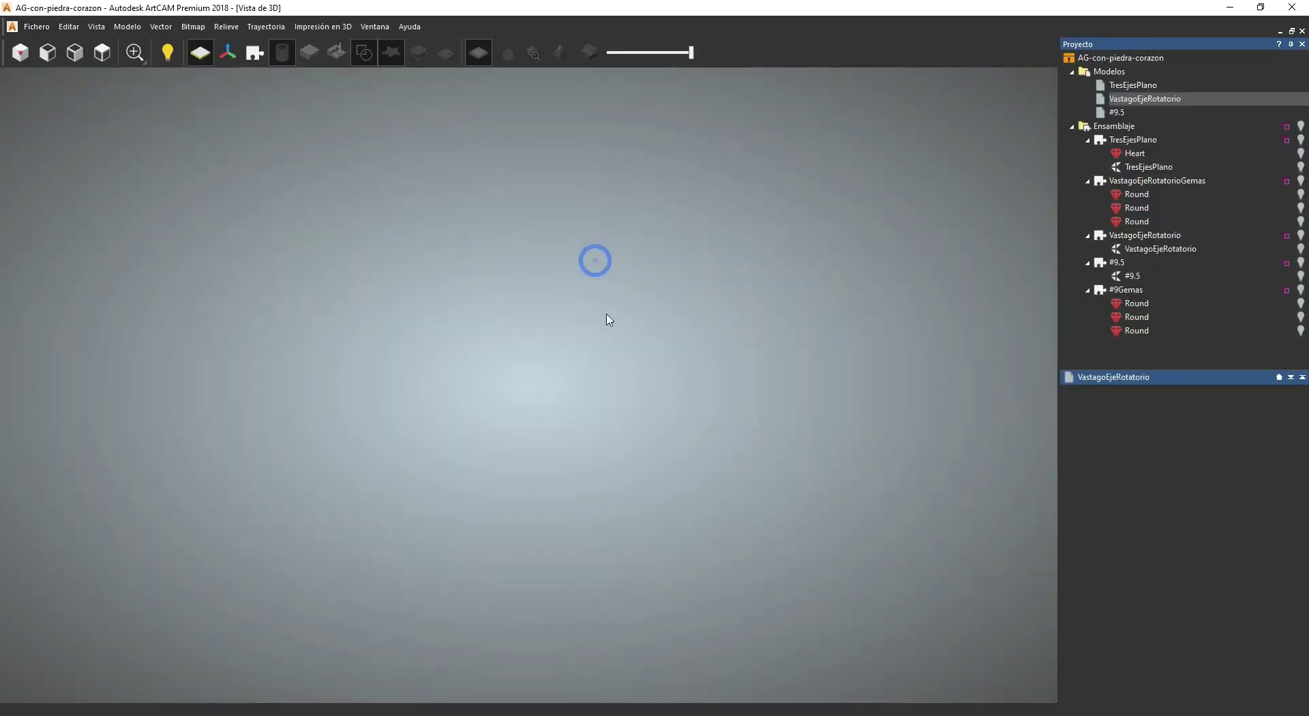
# Step: Show the heart stone and delete the VastagoEjeRotatorioGemas and VastagoEjeRotatorio items from the assembly
pyautogui.scroll(3, 447, 374)
pyautogui.moveTo(446, 373); pyautogui.dragTo(545, 347, button='middle')
pyautogui.click(1297, 154)
pyautogui.rightClick(1285, 180)
pyautogui.click(1158, 510)
pyautogui.click(685, 391)
pyautogui.rightClick(1274, 183)
pyautogui.click(1141, 220)
pyautogui.click(702, 396)
# Step: Hide the TresEjesPlano mesh in the assembly, keeping its heart gem displayed
pyautogui.click(1149, 167)
pyautogui.moveTo(736, 300); pyautogui.dragTo(879, 320, button='middle')
pyautogui.click(1300, 167)
pyautogui.moveTo(736, 423); pyautogui.dragTo(874, 278, button='middle')
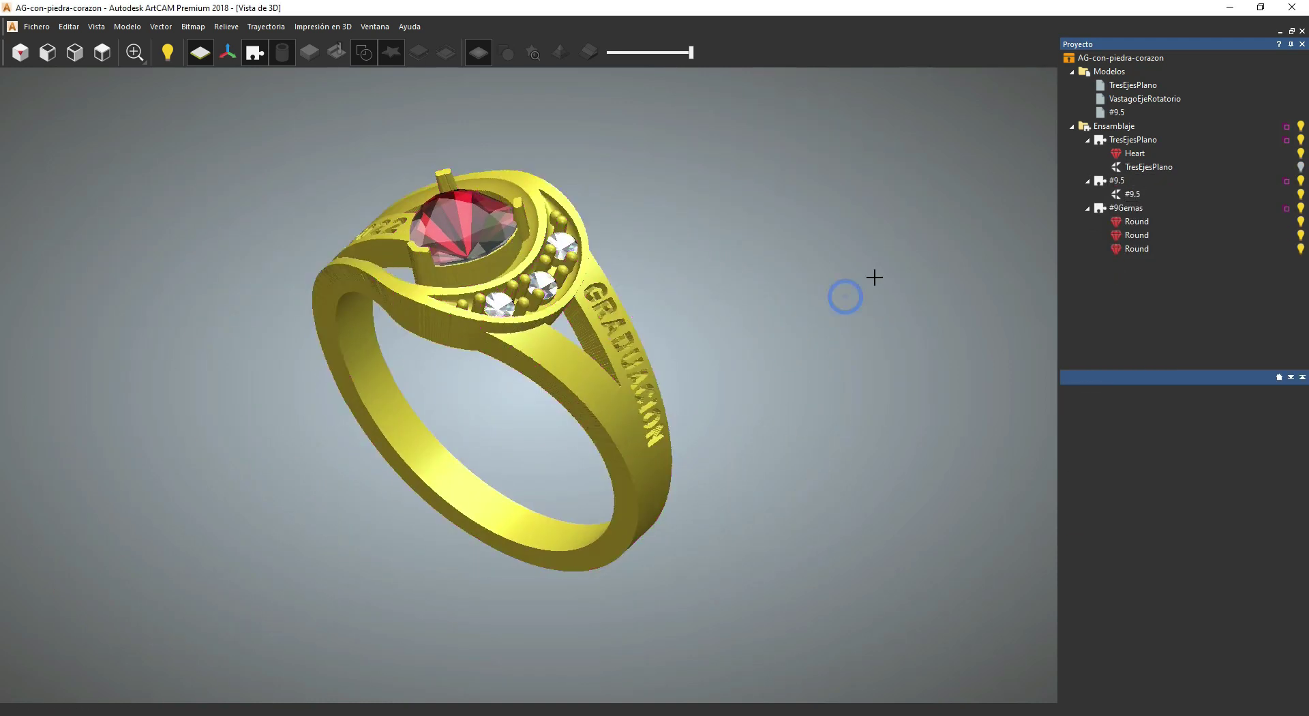
# Step: Change the material of the #9.5 ring assembly to a shiny reflective gold and inspect the finished ring in an isometric view
pyautogui.click(1118, 181)
pyautogui.click(1256, 535)
pyautogui.click(1175, 249)
pyautogui.click(742, 362)
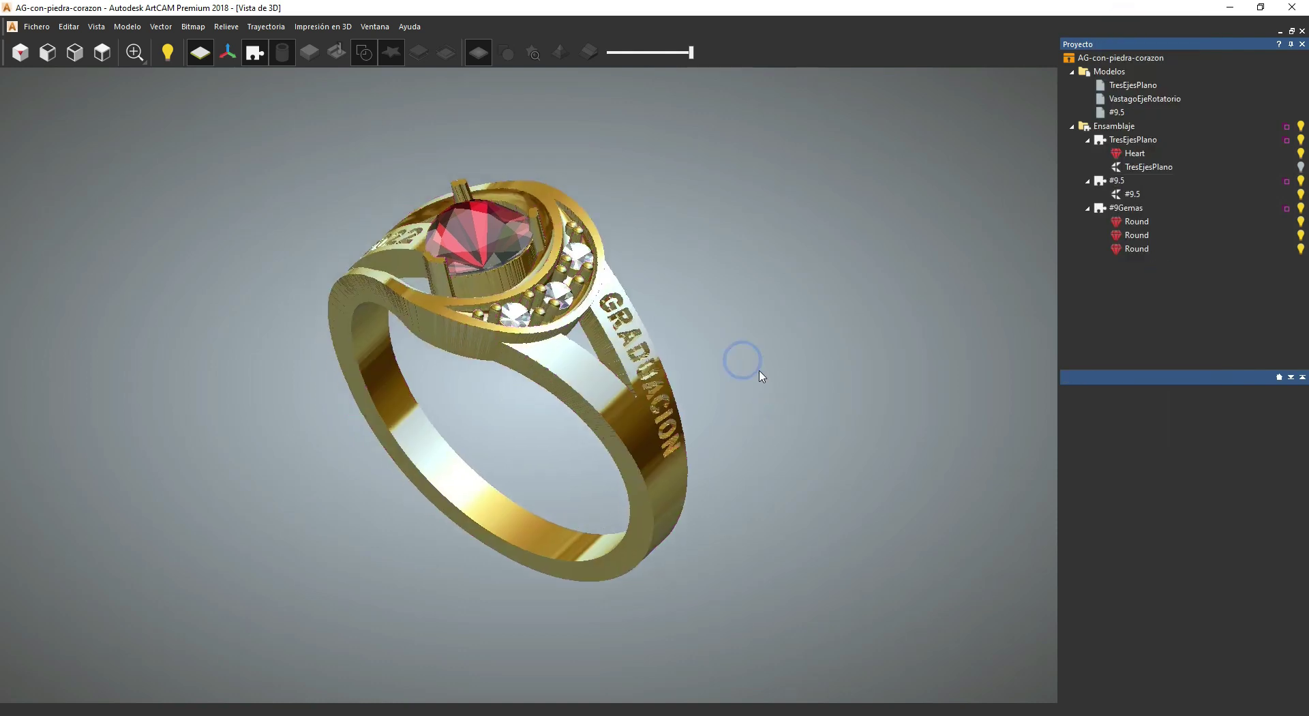
pyautogui.moveTo(707, 353); pyautogui.dragTo(852, 420, button='middle')
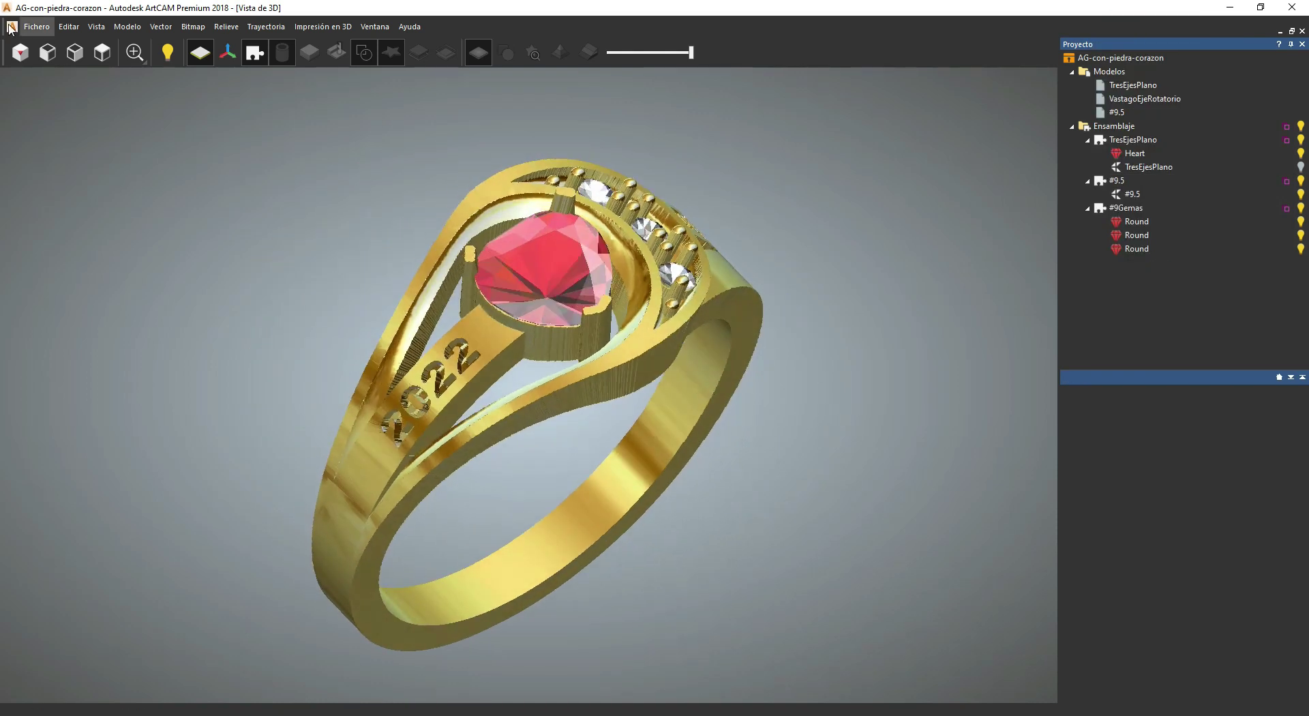
pyautogui.click(48, 53)
pyautogui.scroll(5, 610, 222)
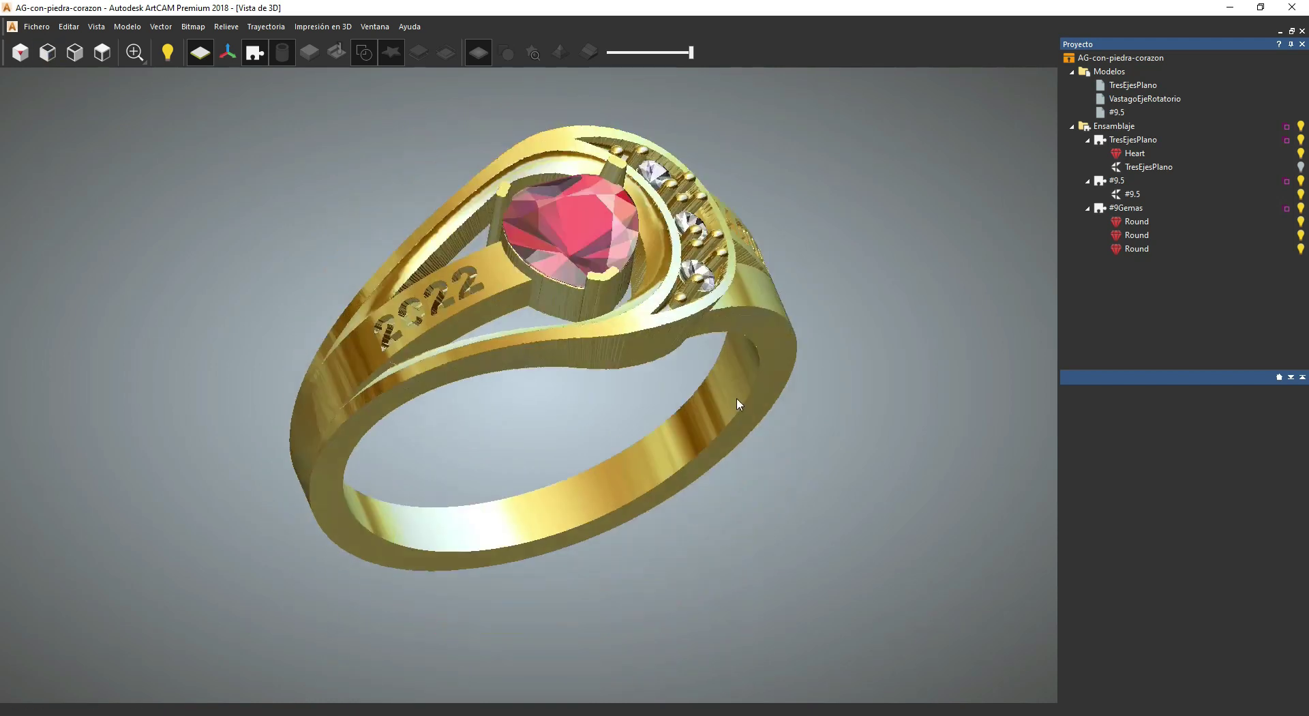